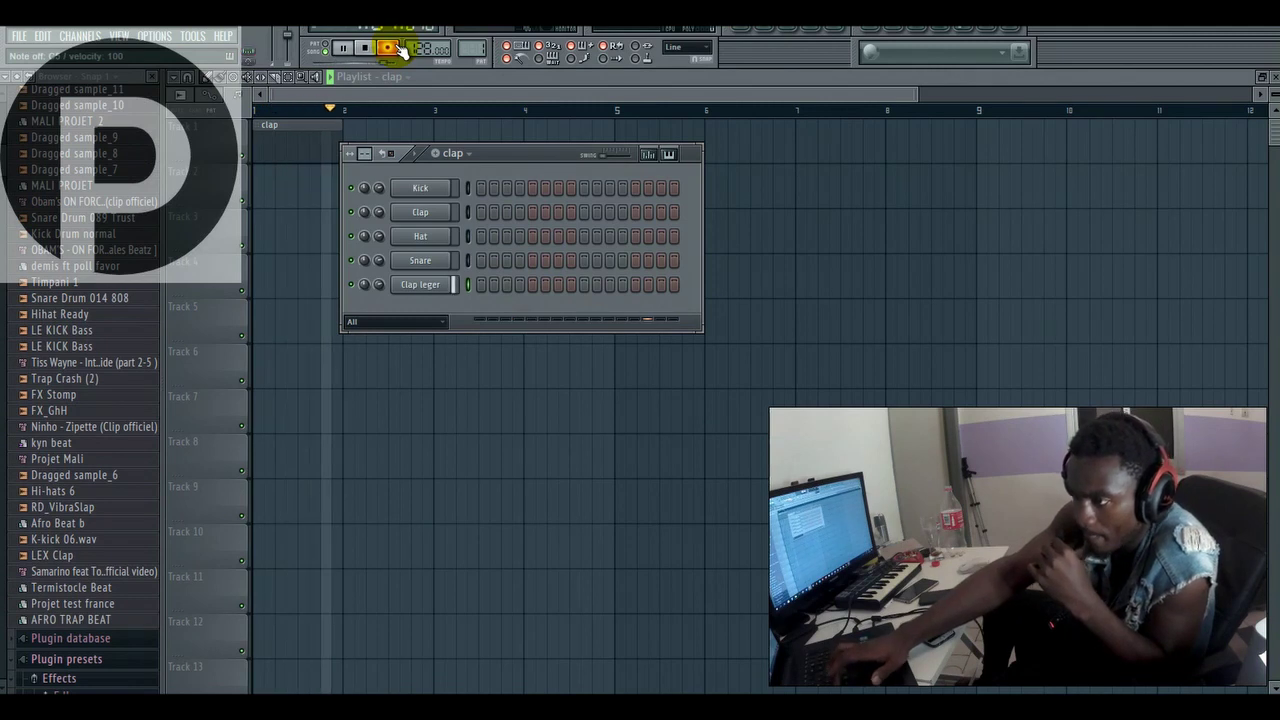
# - End the recording of the Clap leger hits and play them back in the channel's piano roll
pyautogui.click(399, 48)
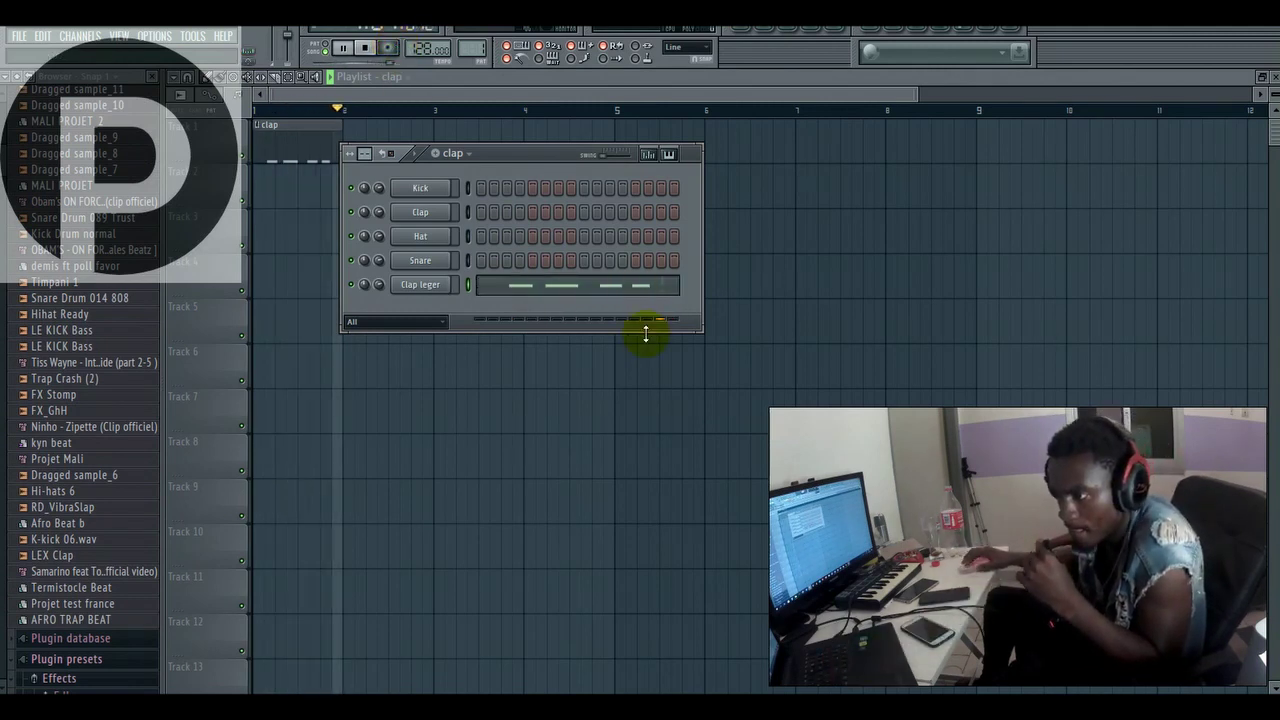
pyautogui.click(611, 289)
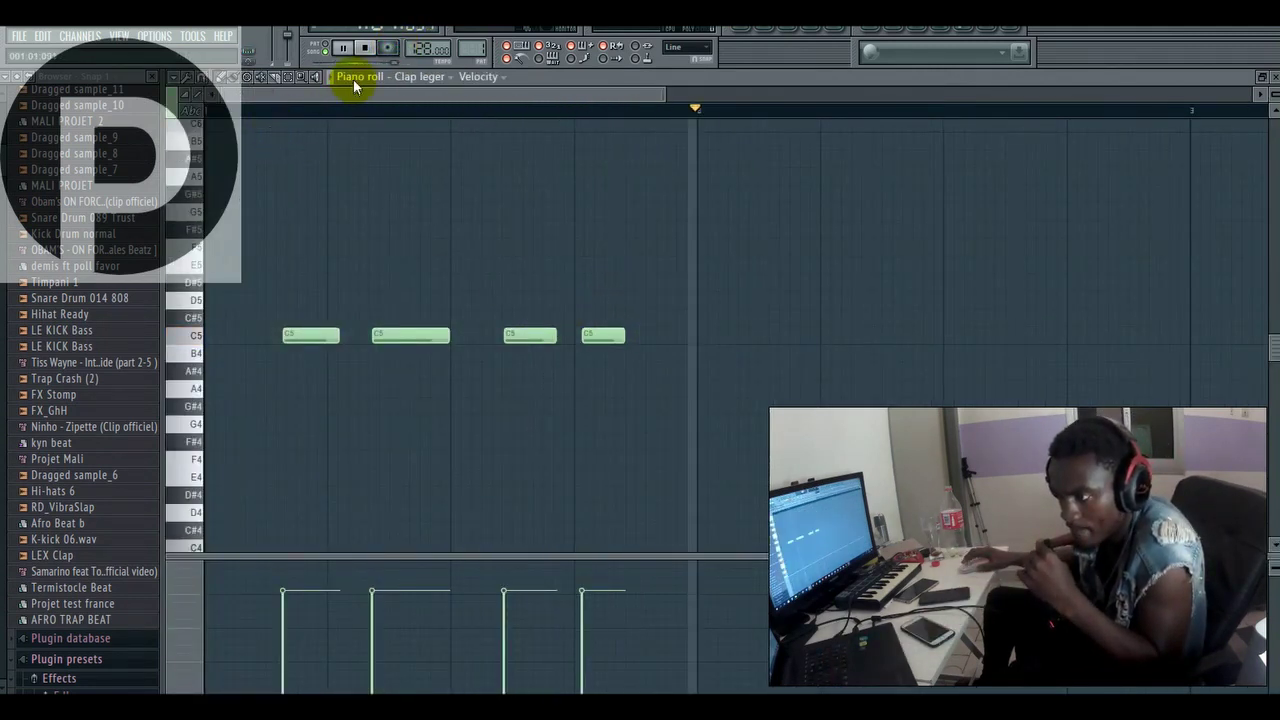
pyautogui.click(372, 48)
pyautogui.press('space')
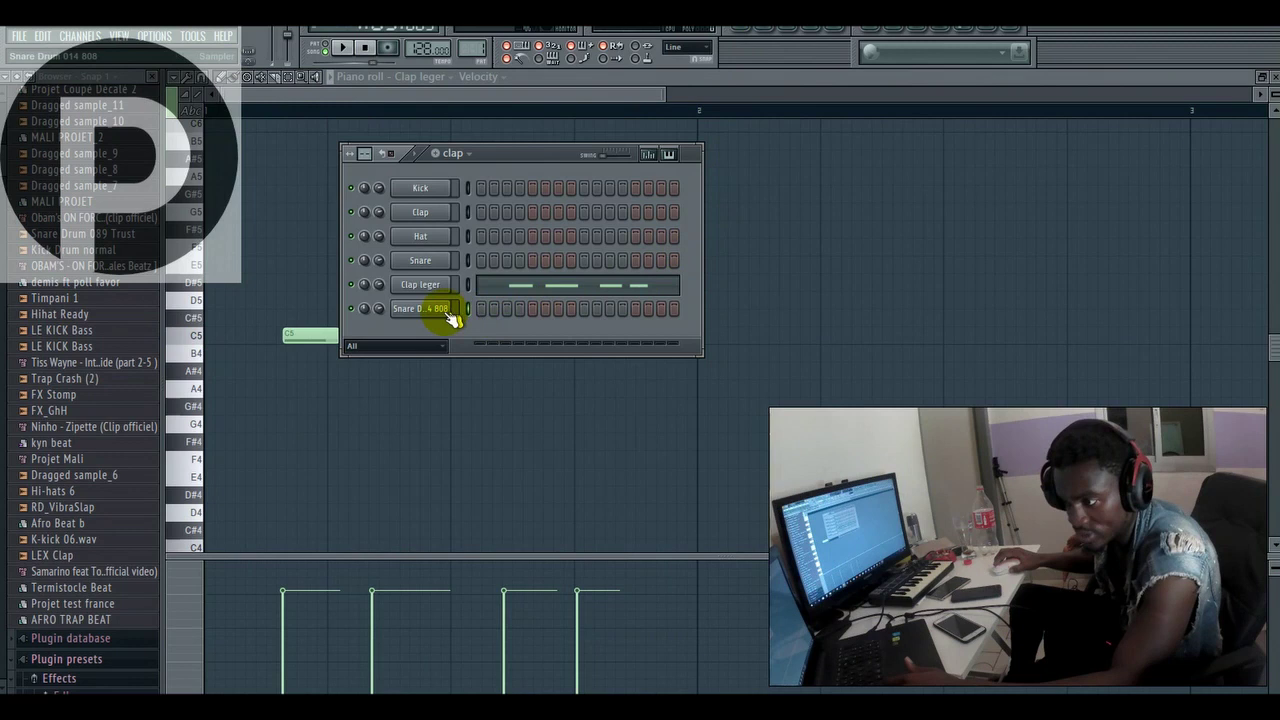
# - Add two C5 notes in the second beat of bar 1 in the Snare Drum 014 808 piano roll
pyautogui.rightClick(452, 318)
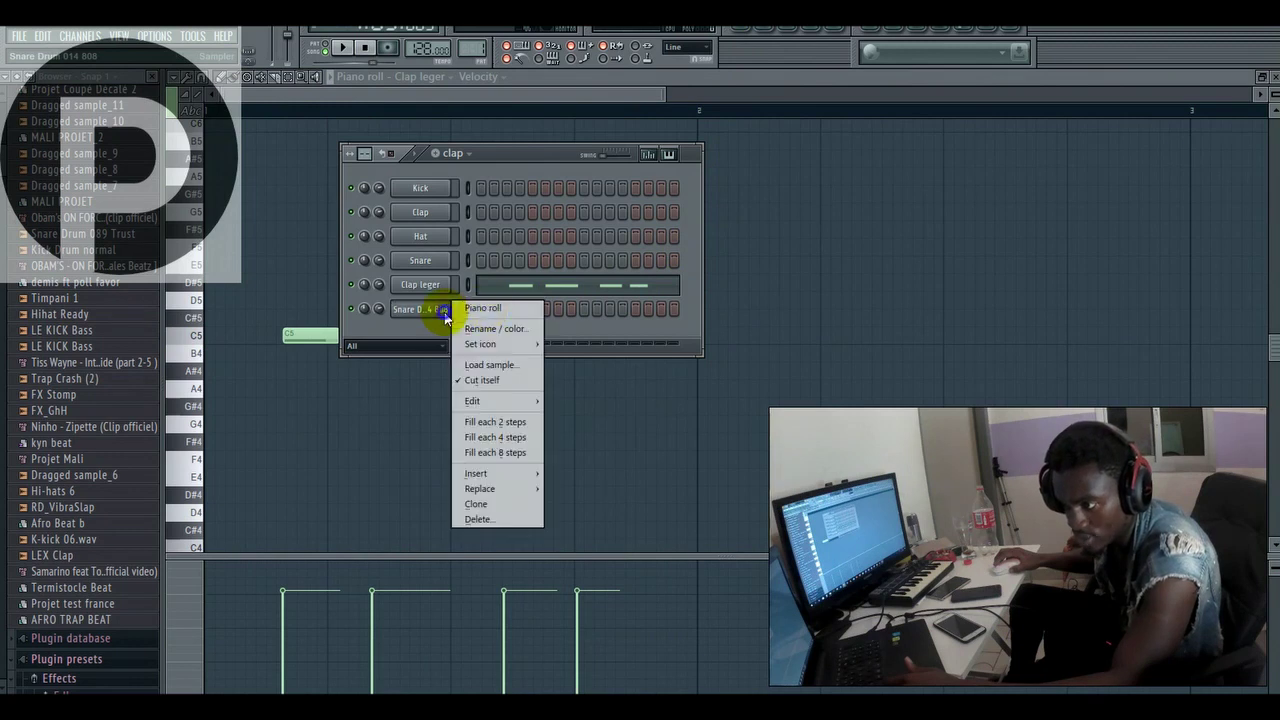
pyautogui.click(482, 306)
pyautogui.press('space')
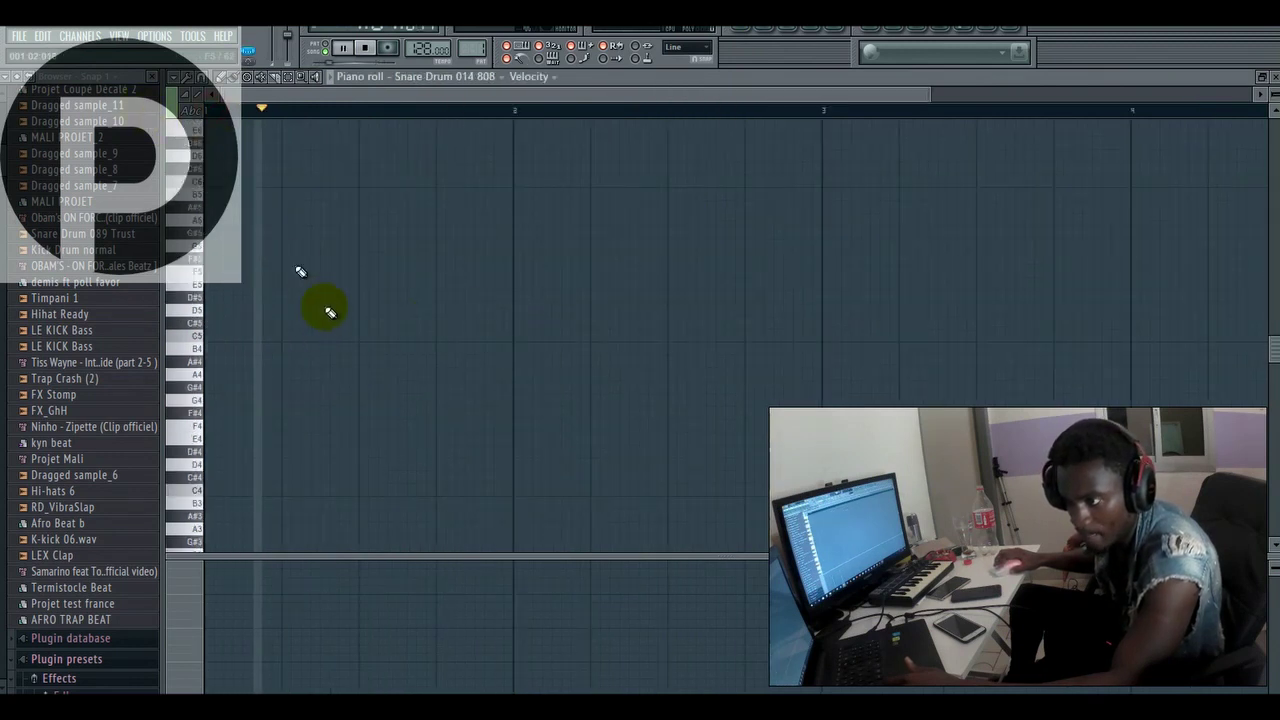
pyautogui.click(309, 338)
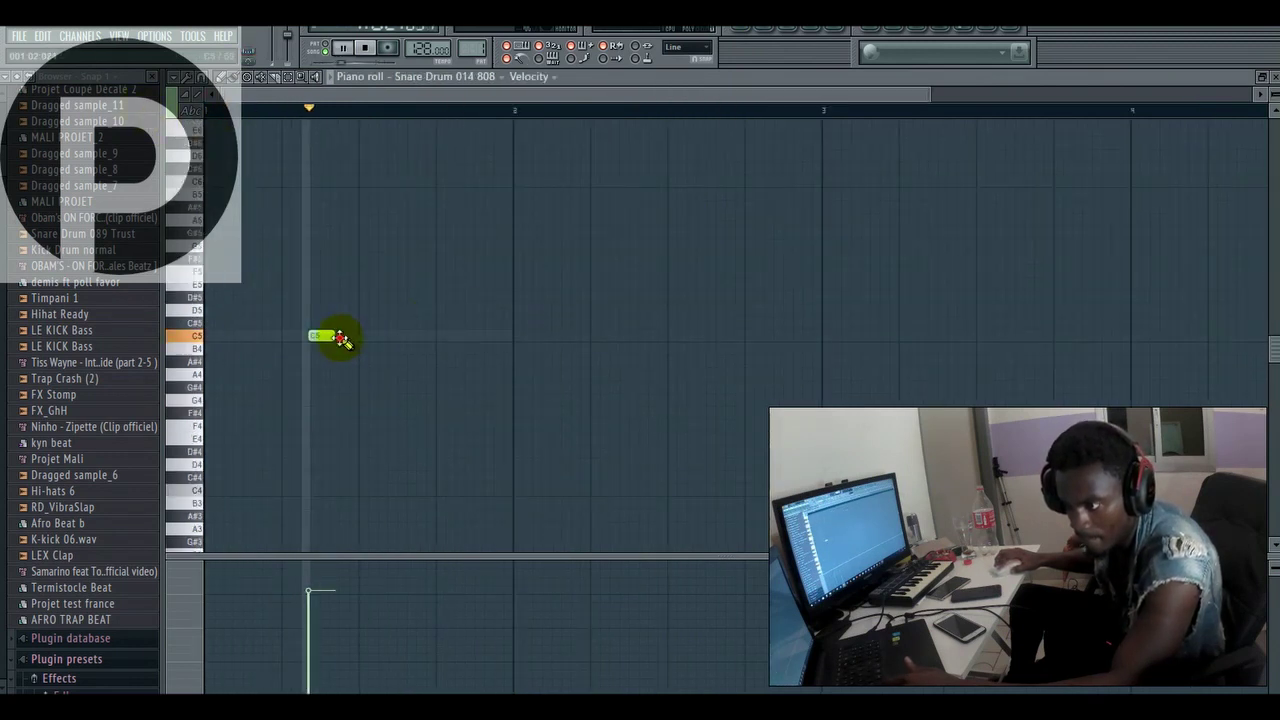
pyautogui.click(348, 337)
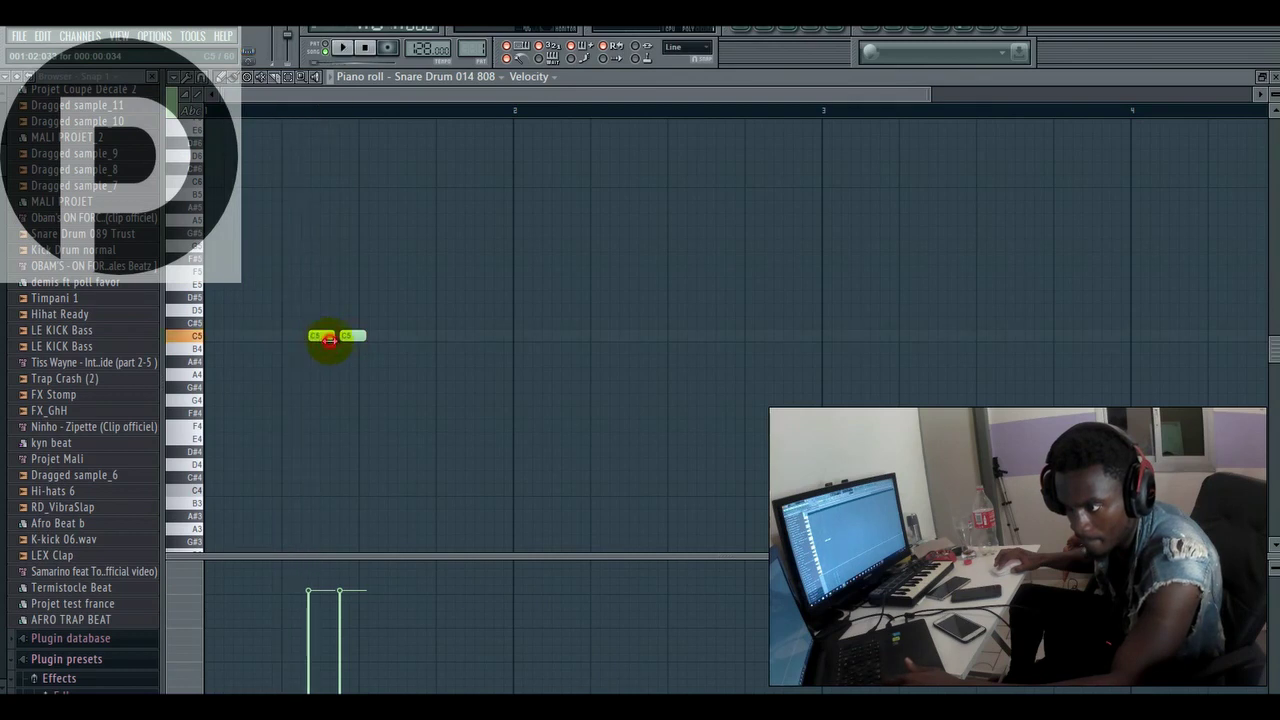
# - Tighten the gap between the two snare notes and add two more C5 notes, in the third beat and at the fourth
pyautogui.press('space')
pyautogui.moveTo(330, 341); pyautogui.dragTo(342, 341)
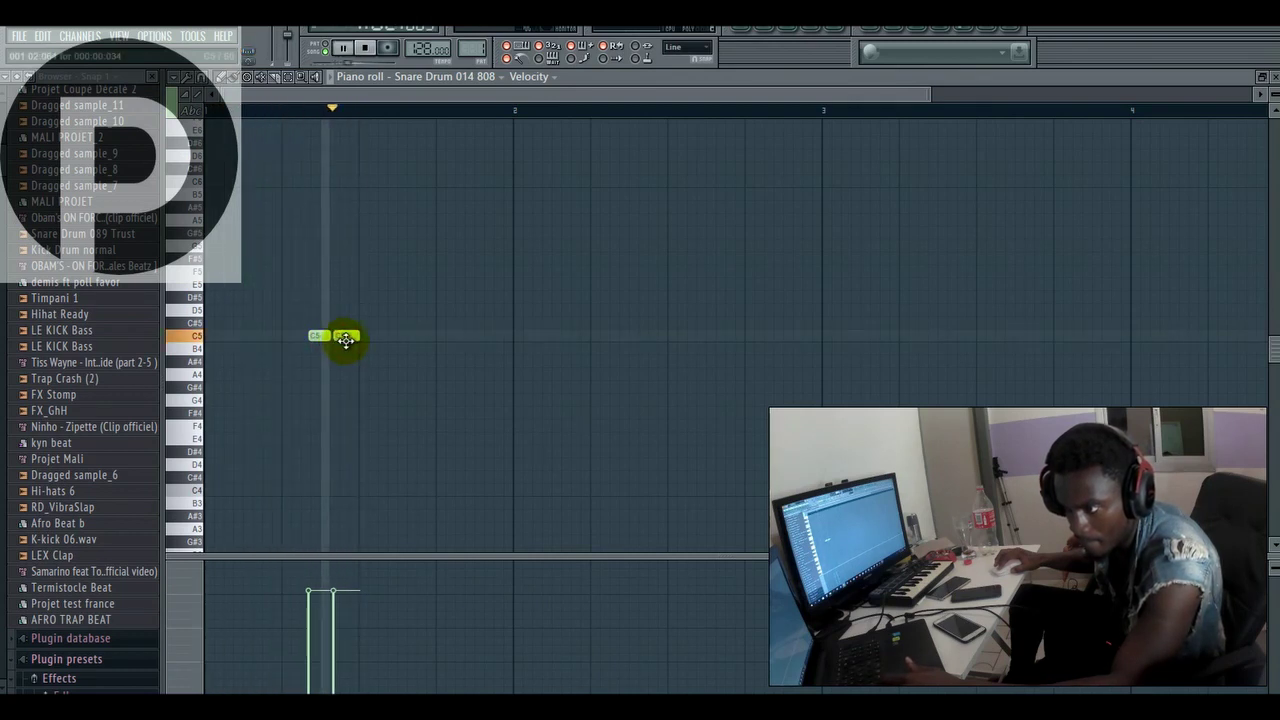
pyautogui.moveTo(468, 342)
pyautogui.mouseDown()
pyautogui.moveTo(395, 334)
pyautogui.moveTo(472, 337)
pyautogui.moveTo(443, 337)
pyautogui.mouseUp()
pyautogui.press('space')
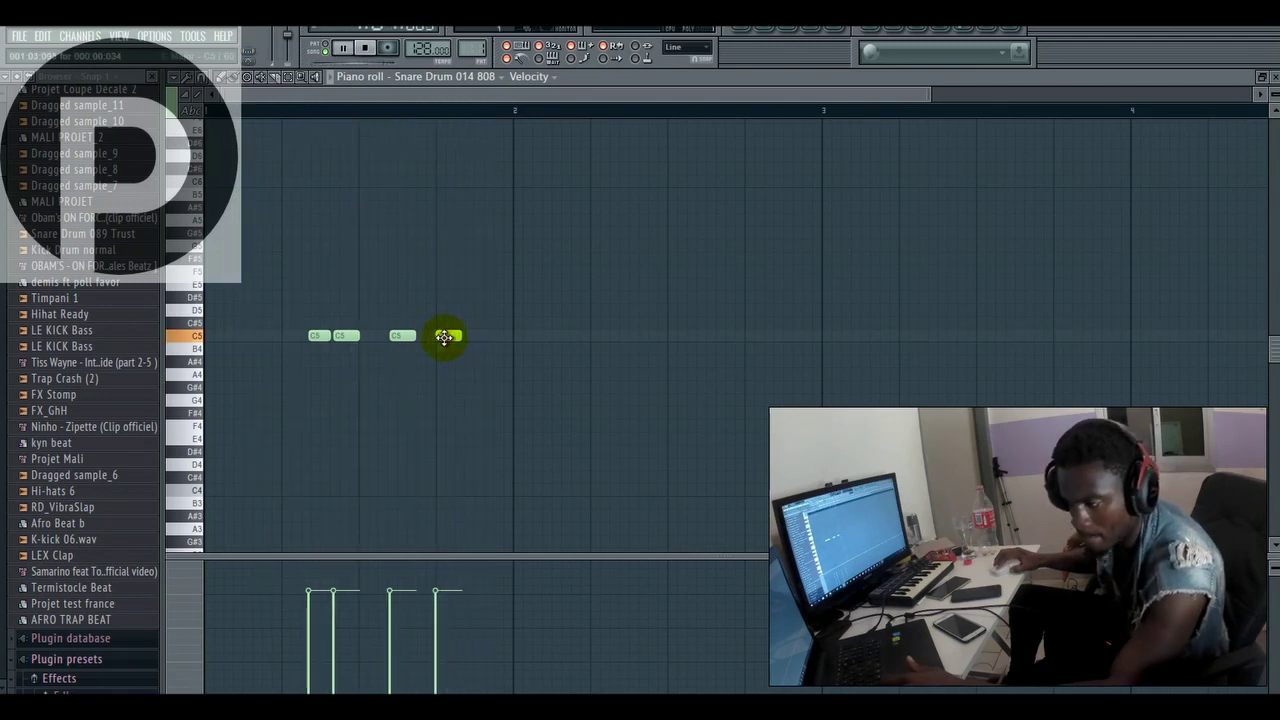
pyautogui.press('space')
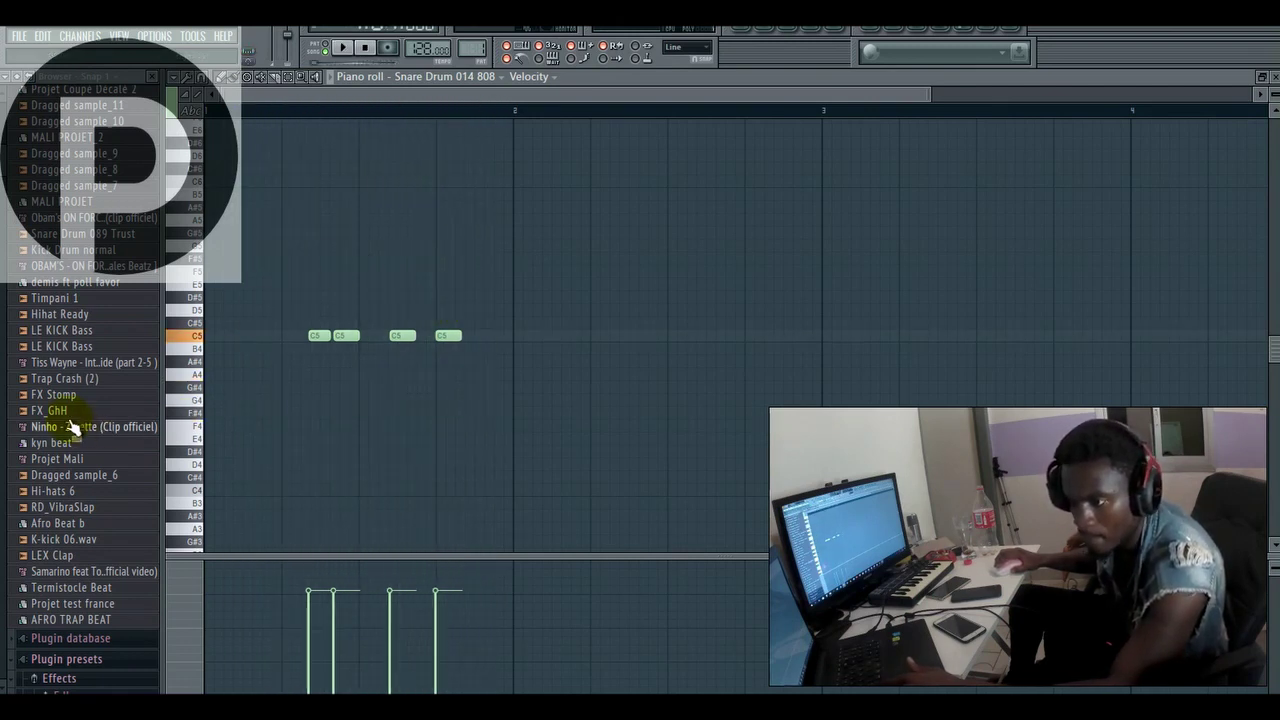
# - Load the FX Stomp sample into a new channel and place the sx pattern at bar 1 of playlist Track 2
pyautogui.rightClick(72, 402)
pyautogui.click(106, 411)
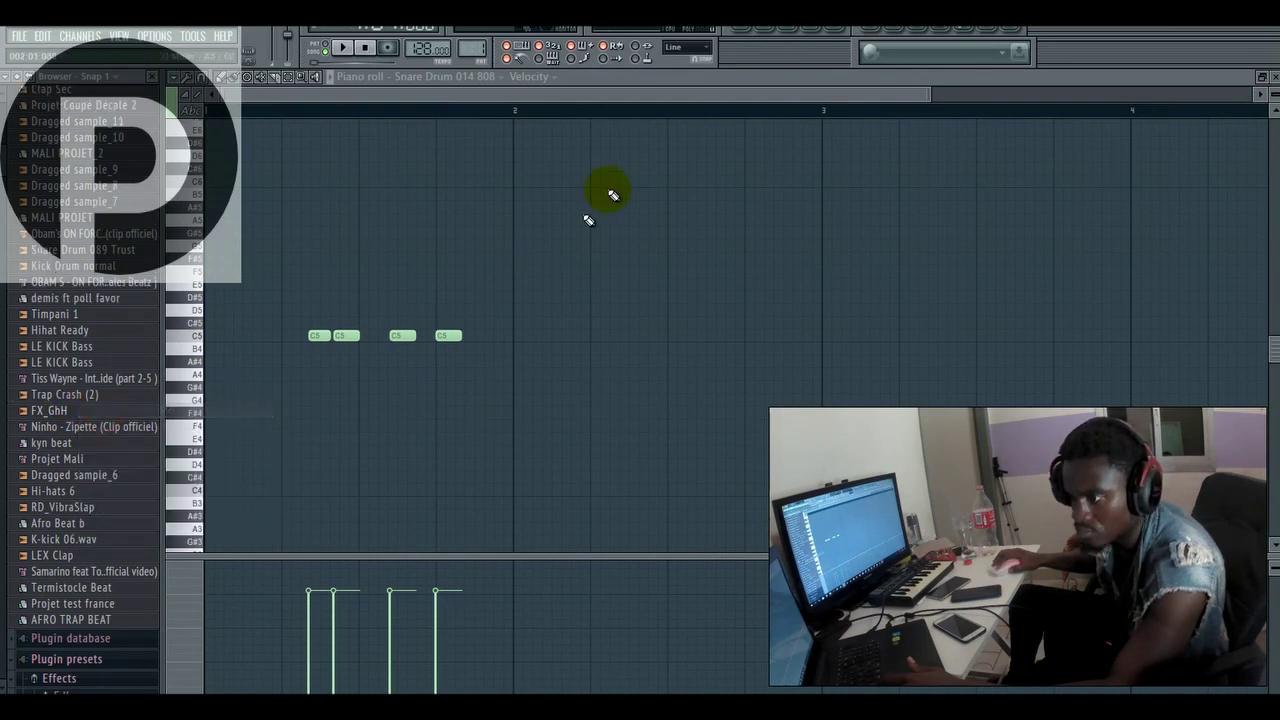
pyautogui.press('space')
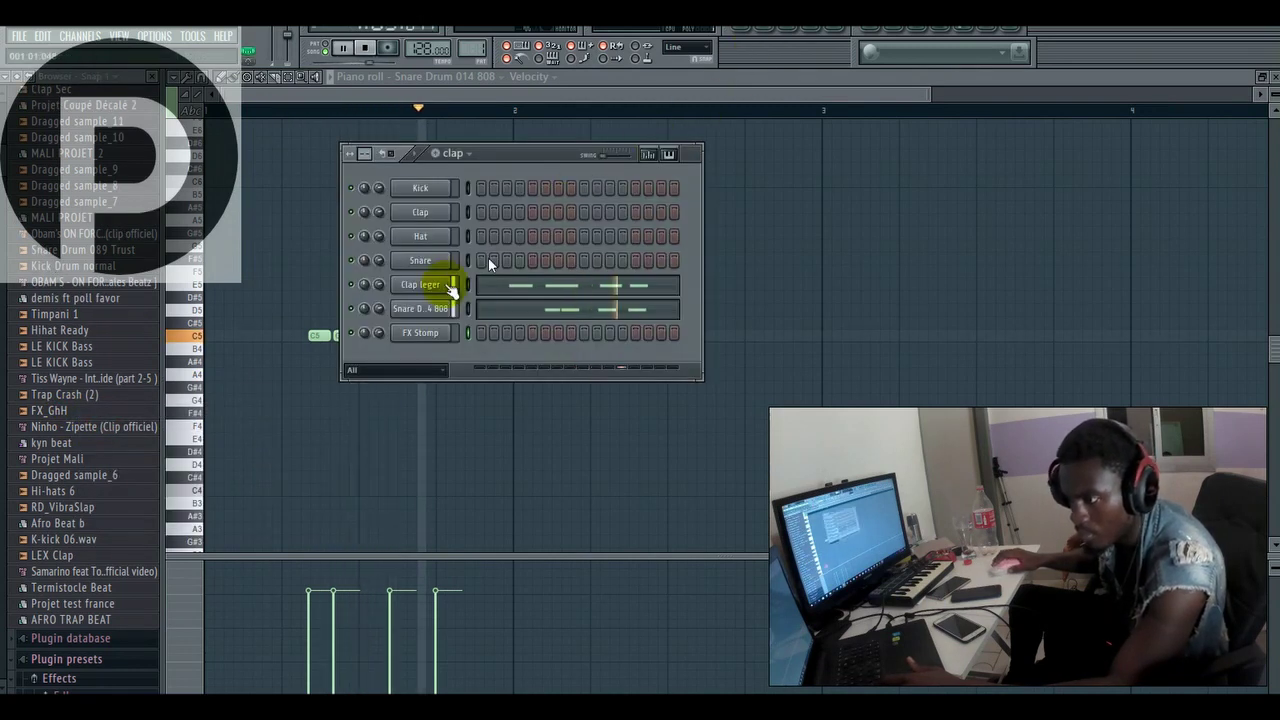
pyautogui.press('F5')
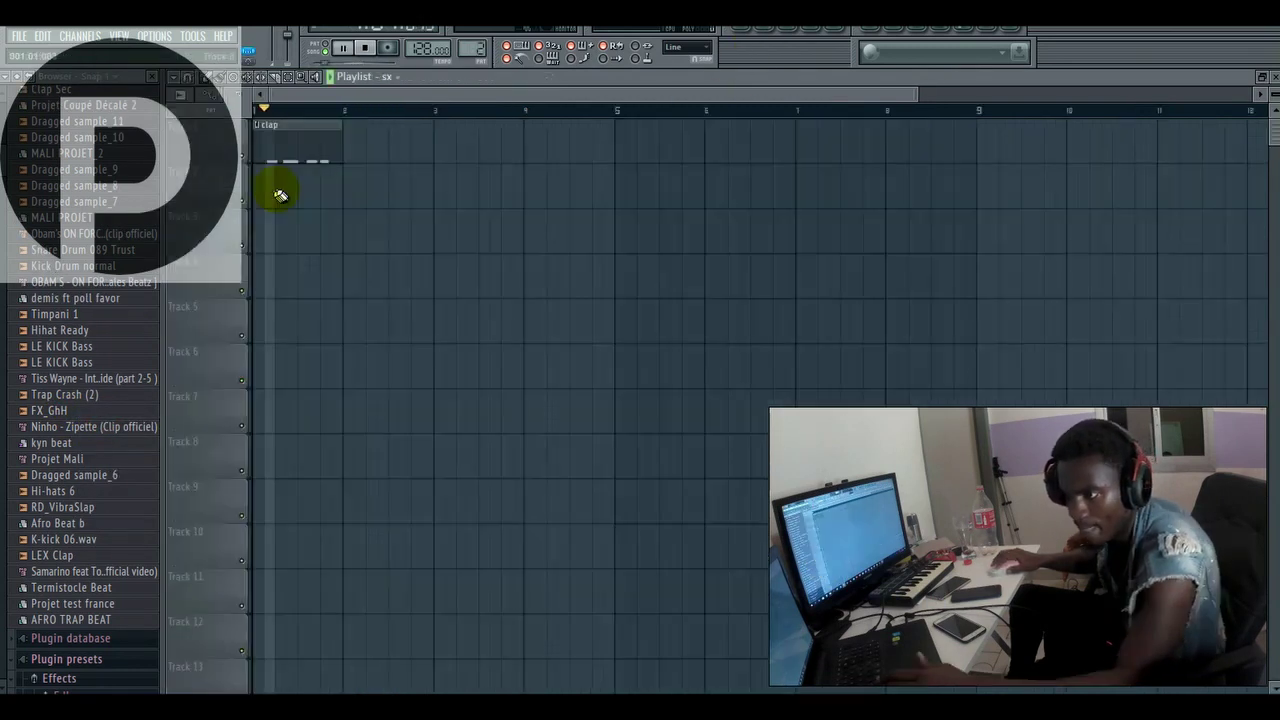
pyautogui.click(264, 192)
# - Add a C5 note at the start of bar 1 in the FX Stomp piano roll and raise its velocity slightly
pyautogui.click(775, 29)
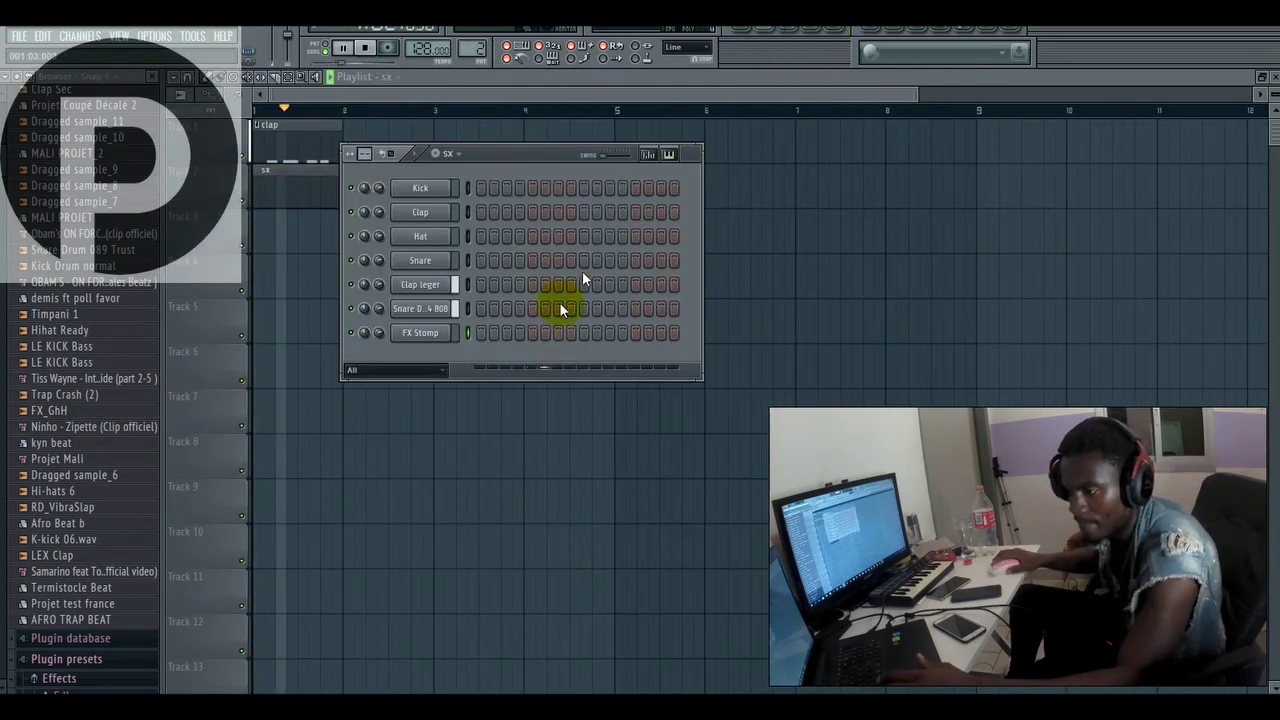
pyautogui.rightClick(430, 337)
pyautogui.click(464, 333)
pyautogui.press('space')
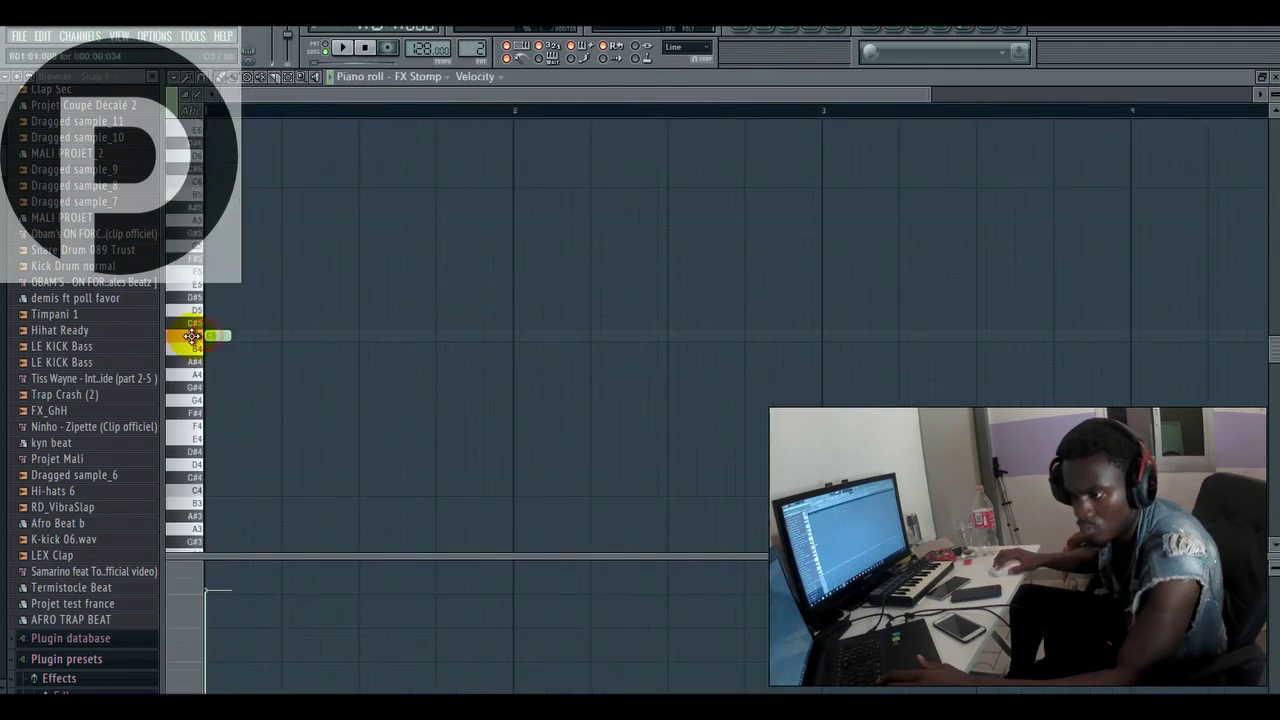
pyautogui.press('space')
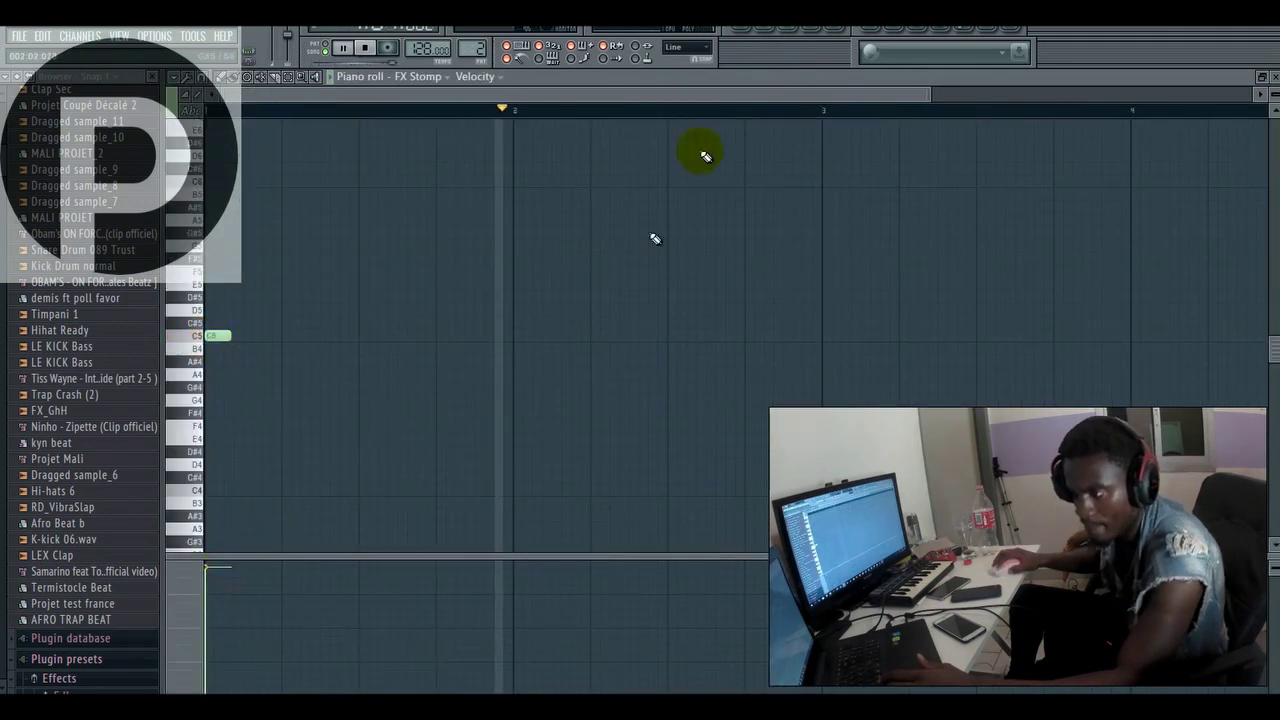
# - Open the piano roll of the Timpani 1 channel
pyautogui.press('F6')
pyautogui.rightClick(428, 357)
pyautogui.click(466, 355)
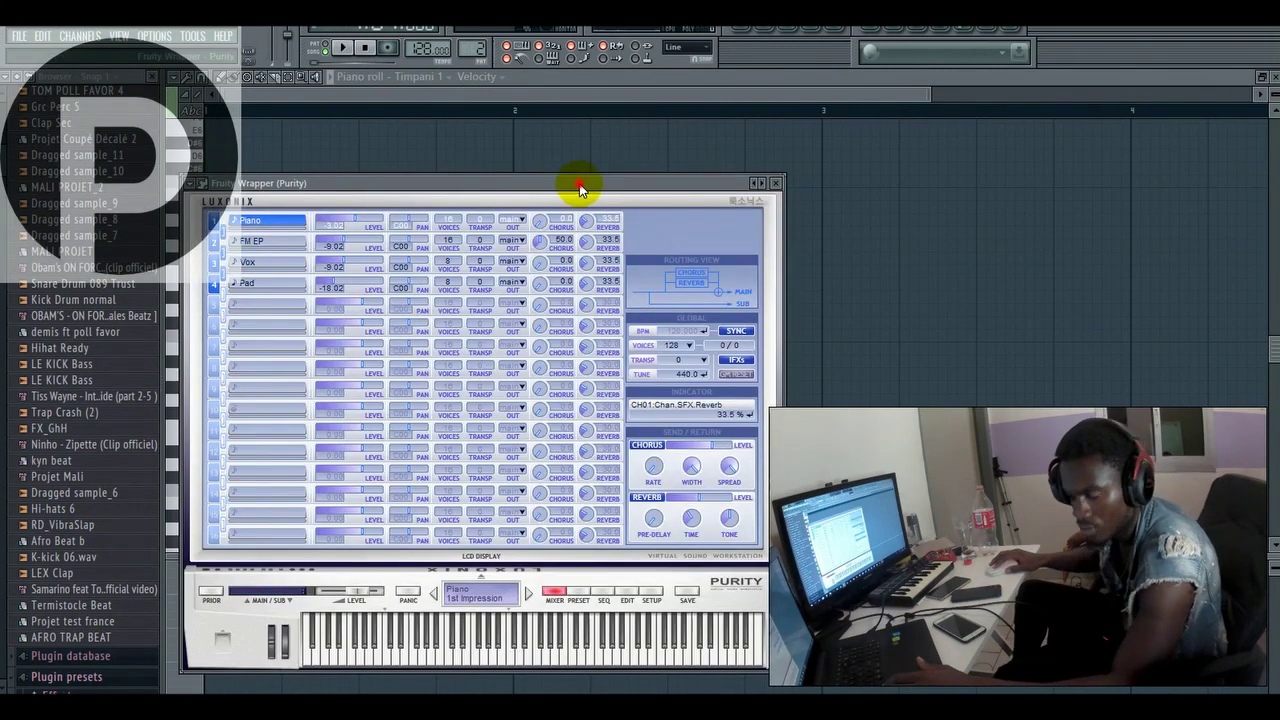
# - Load the Timpani preset from the GM Normal category in the Purity instrument
pyautogui.moveTo(580, 188); pyautogui.dragTo(584, 163)
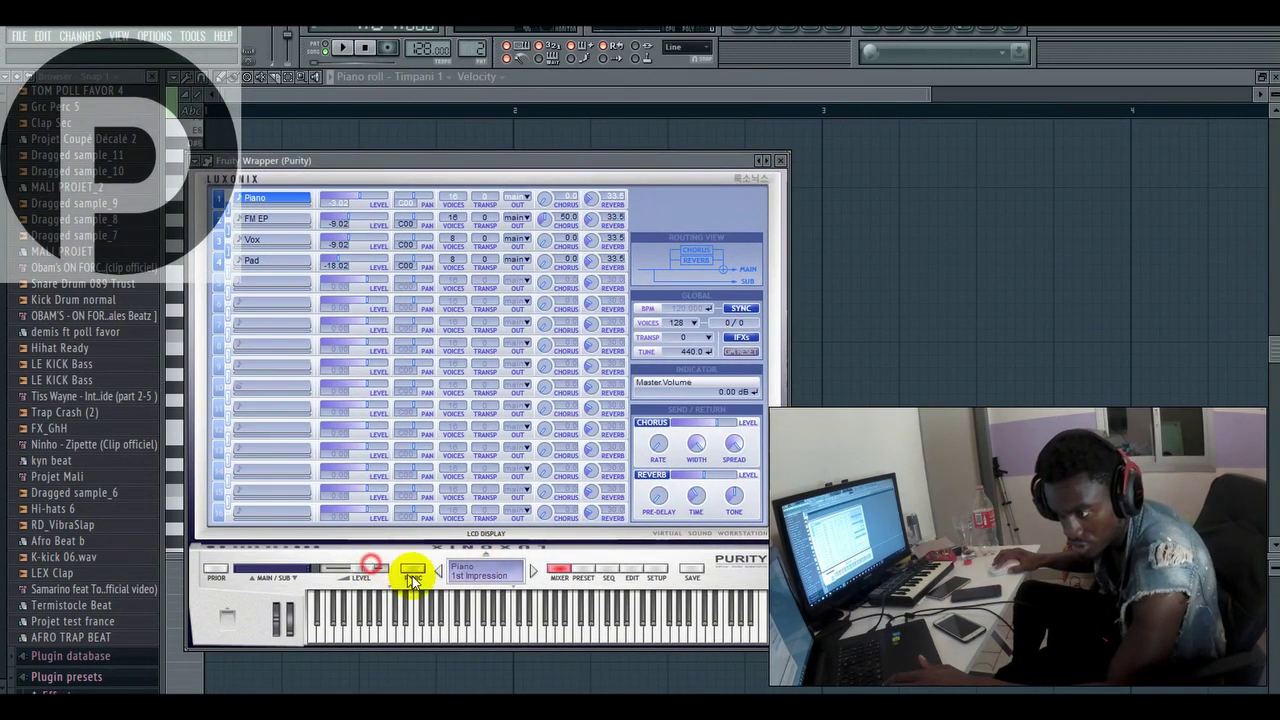
pyautogui.click(470, 572)
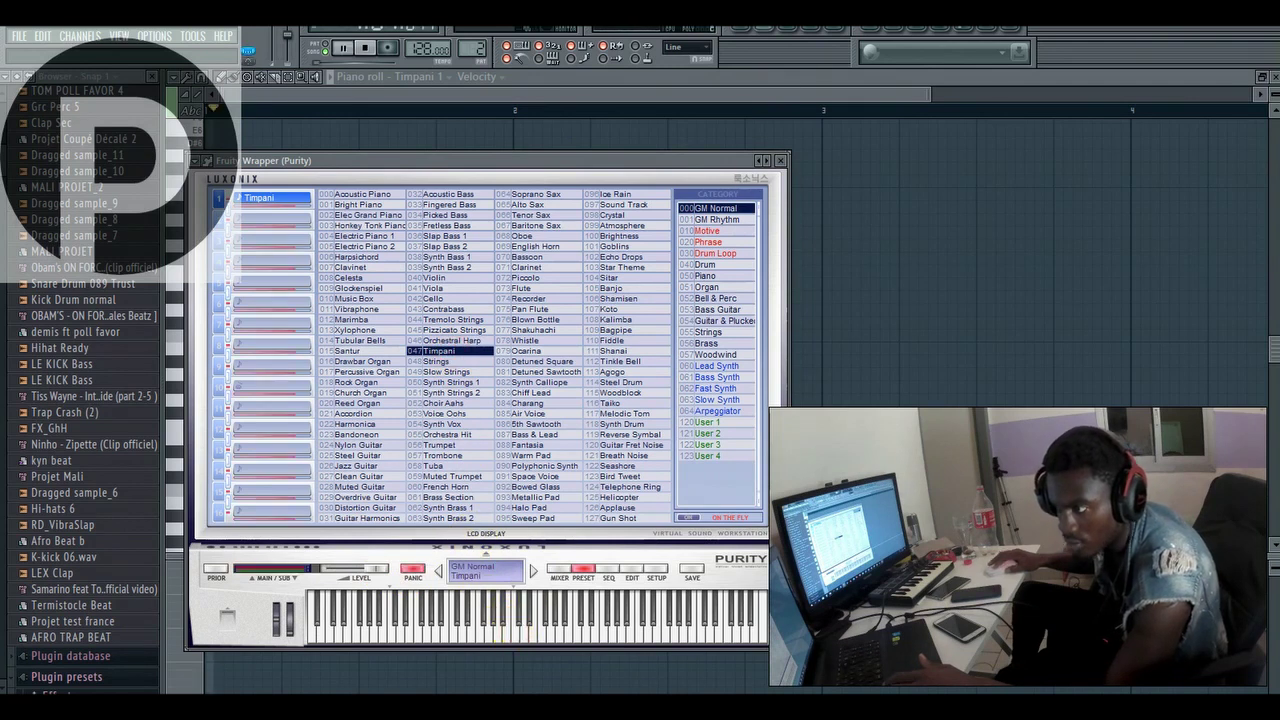
# - Add an A4 note at the start of bar 1 in the Purity channel's piano roll
pyautogui.click(759, 43)
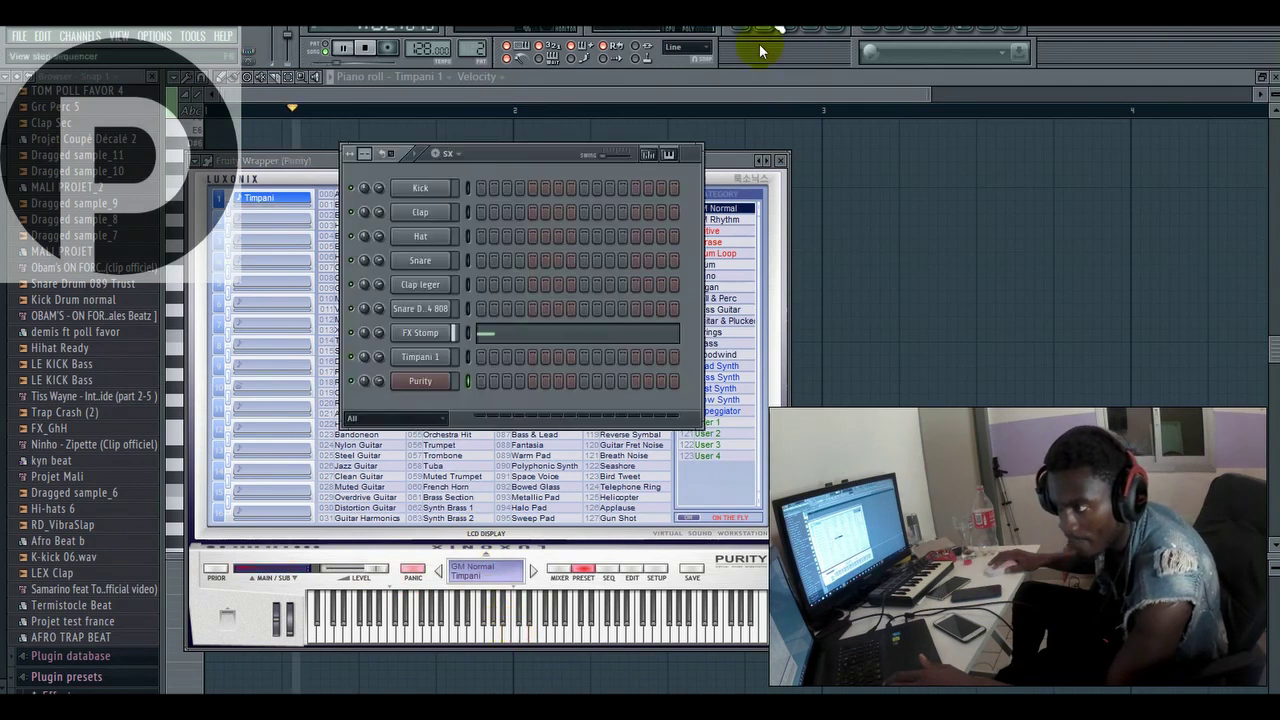
pyautogui.rightClick(445, 380)
pyautogui.click(480, 392)
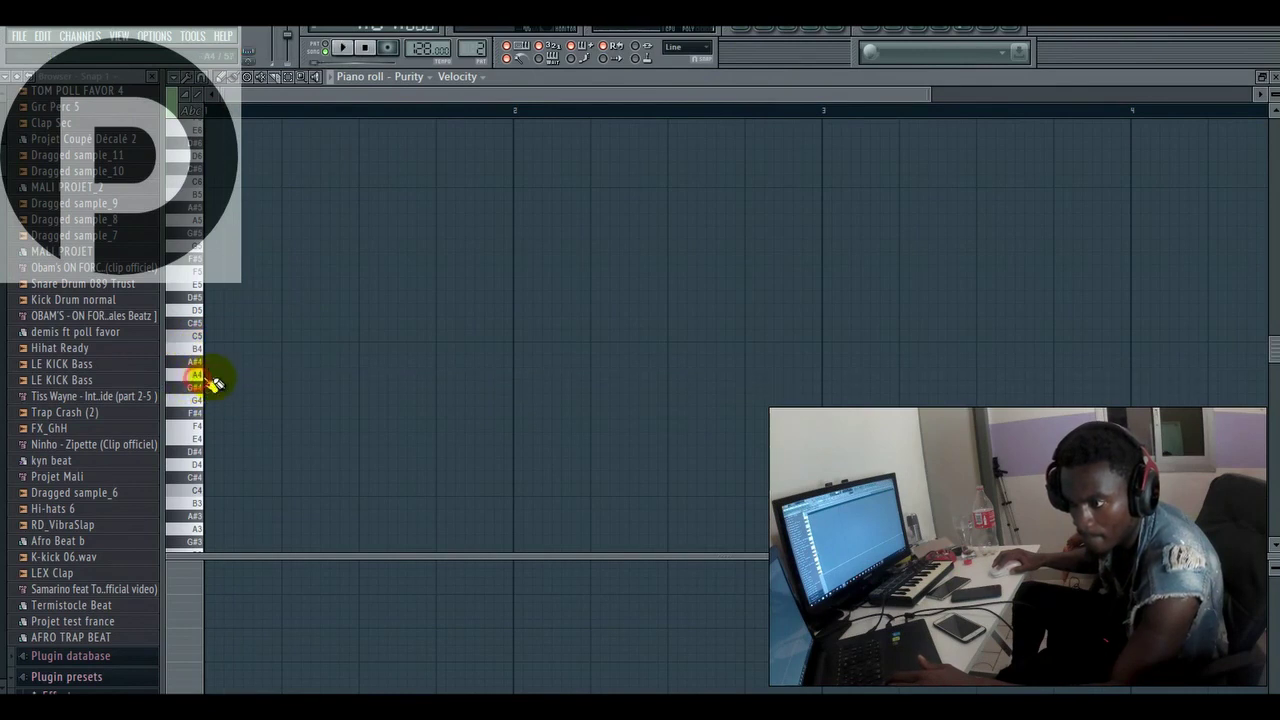
pyautogui.press('space')
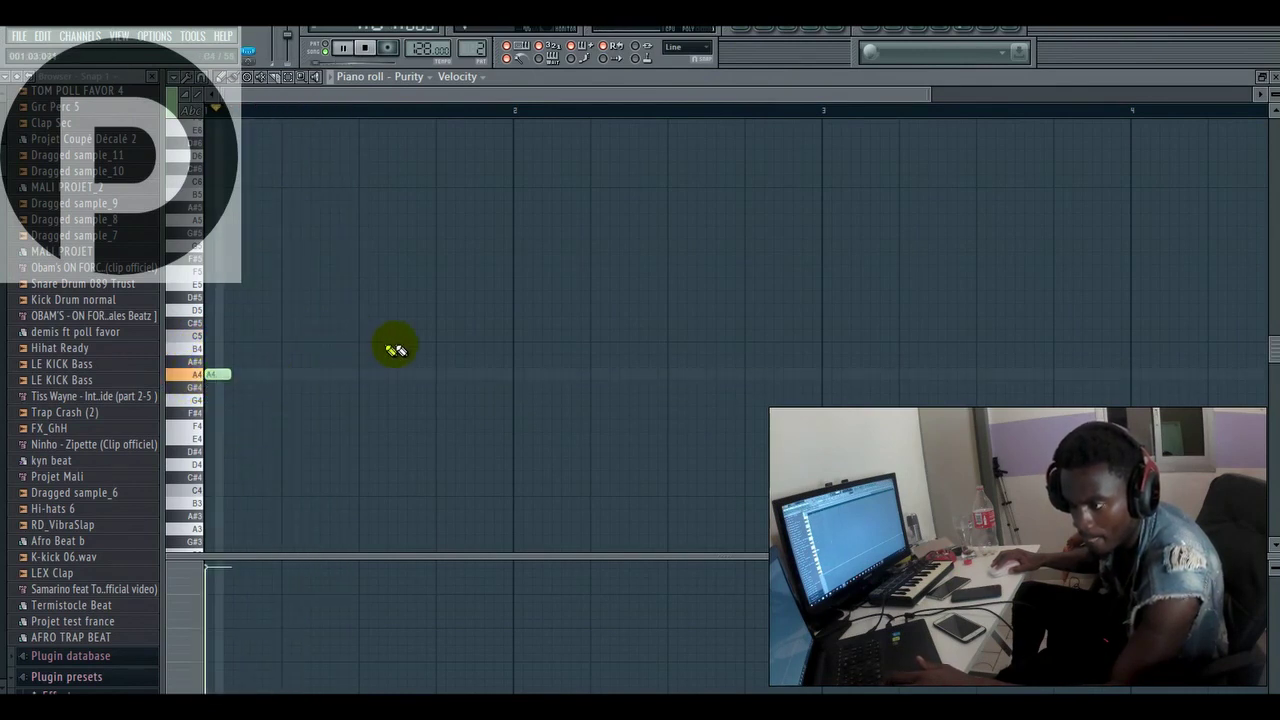
# - Add a D5 timpani note in the third beat of bar 1, shifted slightly earlier and with a slightly lower velocity
pyautogui.click(403, 298)
pyautogui.press('space')
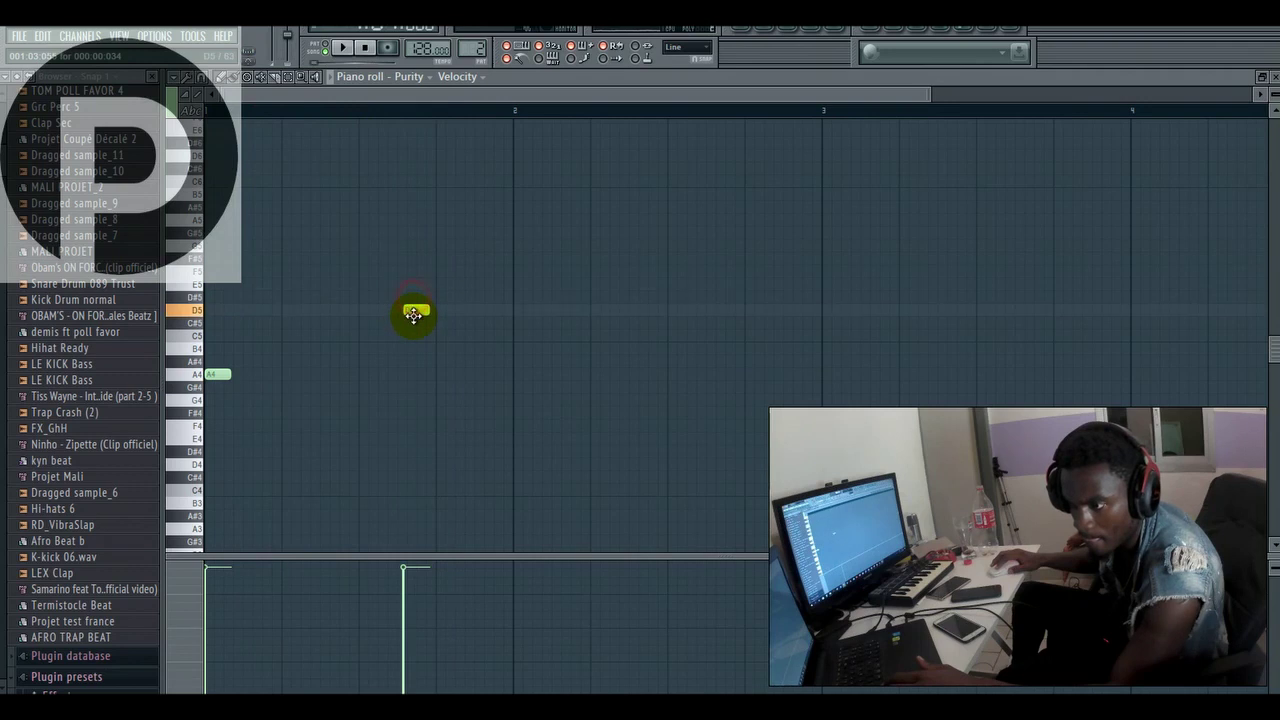
pyautogui.moveTo(414, 314); pyautogui.dragTo(398, 316)
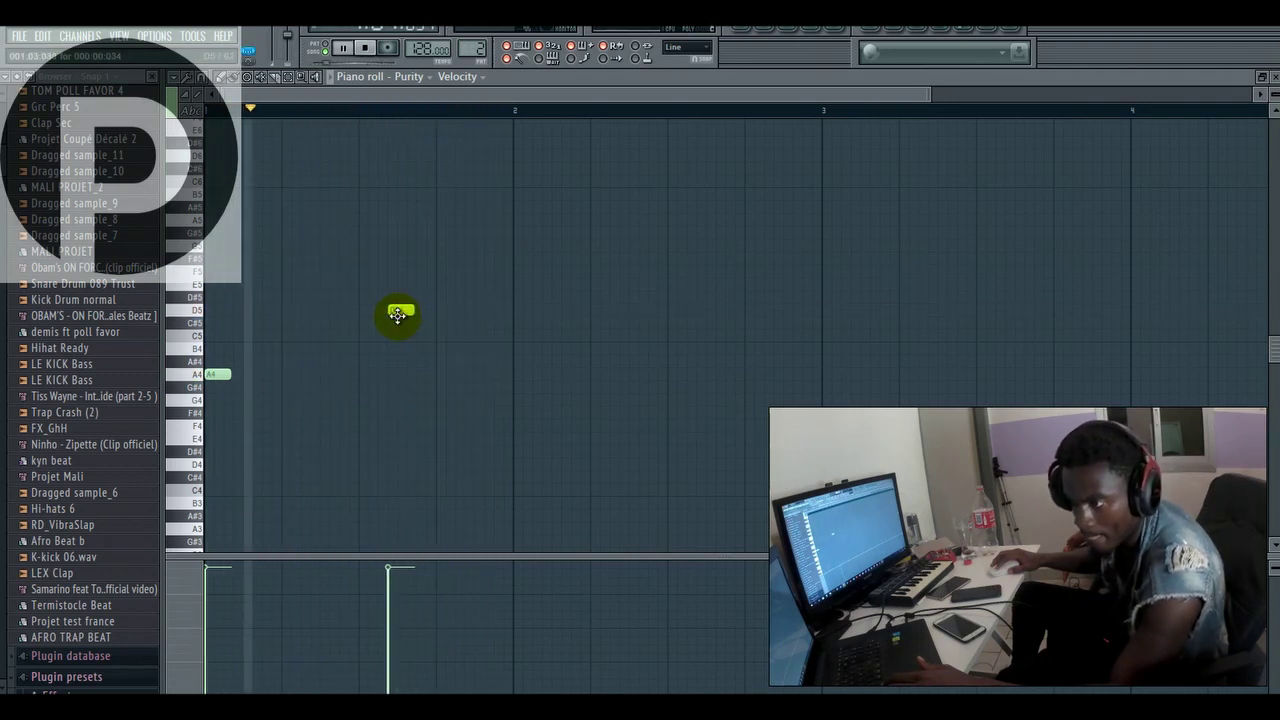
pyautogui.click(397, 592)
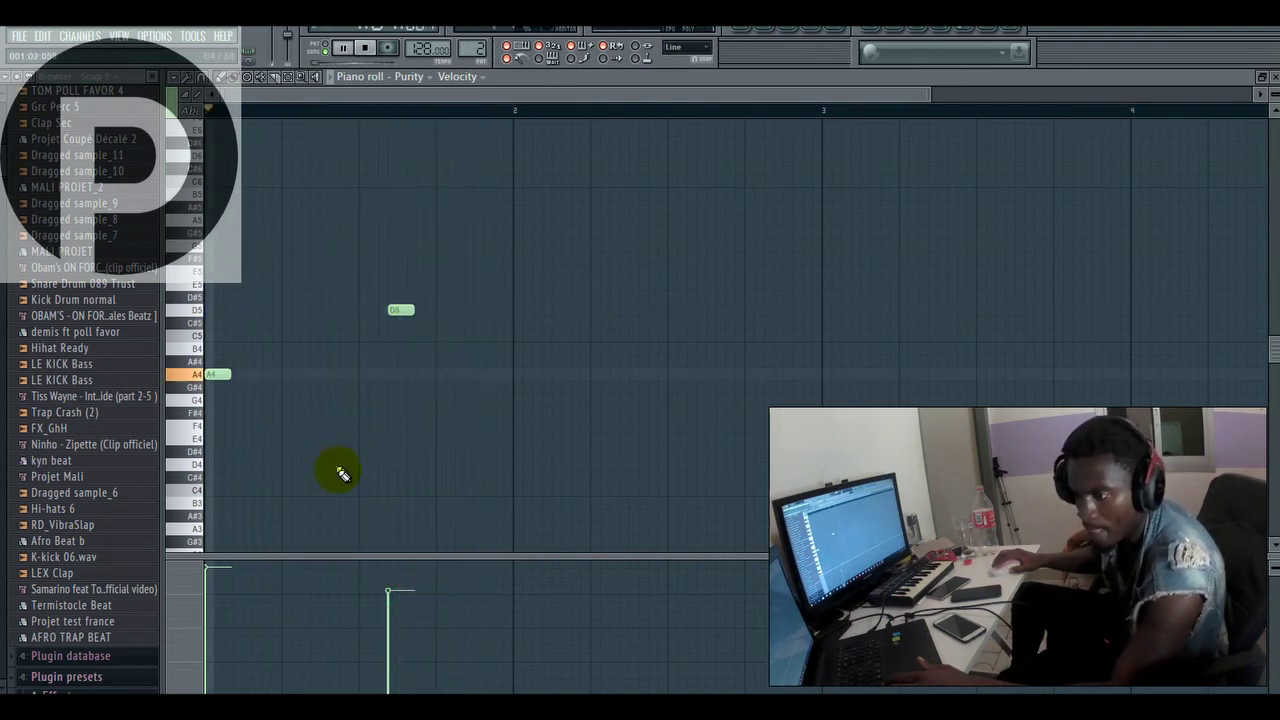
# - Load K-kick 06.wav into a new channel and add a C5 note at the start of bar 1 in its piano roll
pyautogui.rightClick(88, 564)
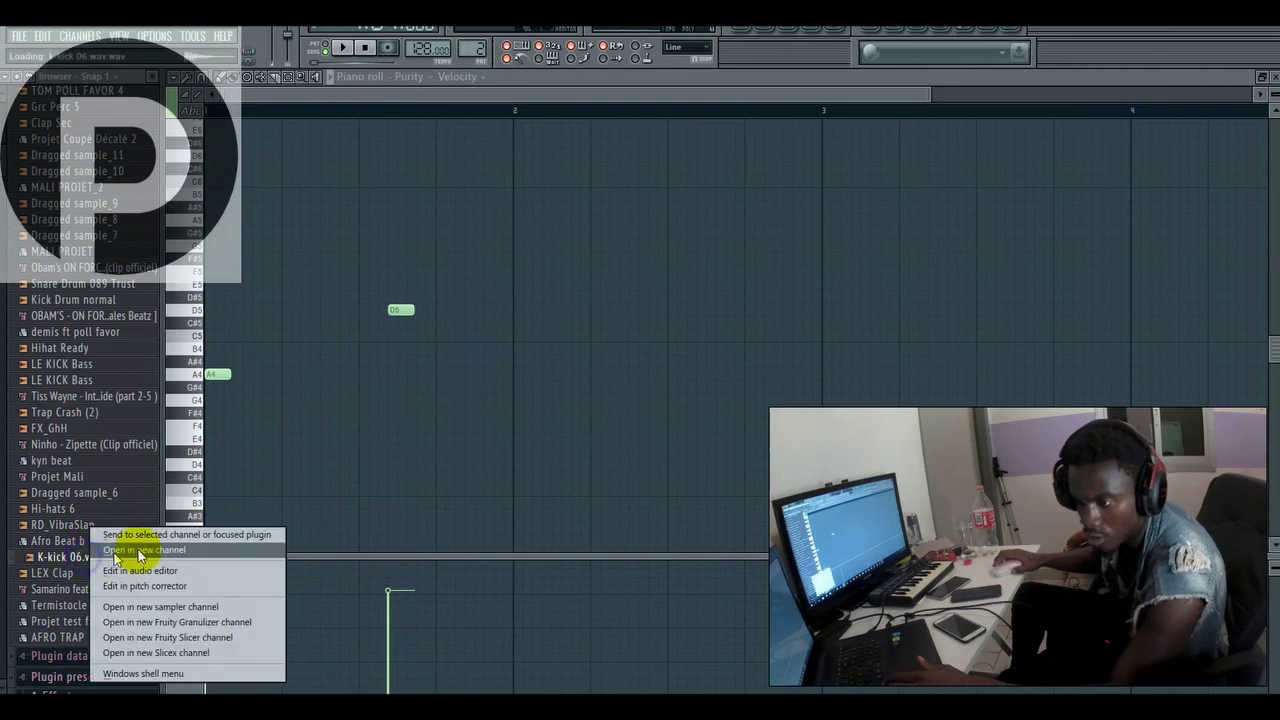
pyautogui.click(144, 550)
pyautogui.click(765, 33)
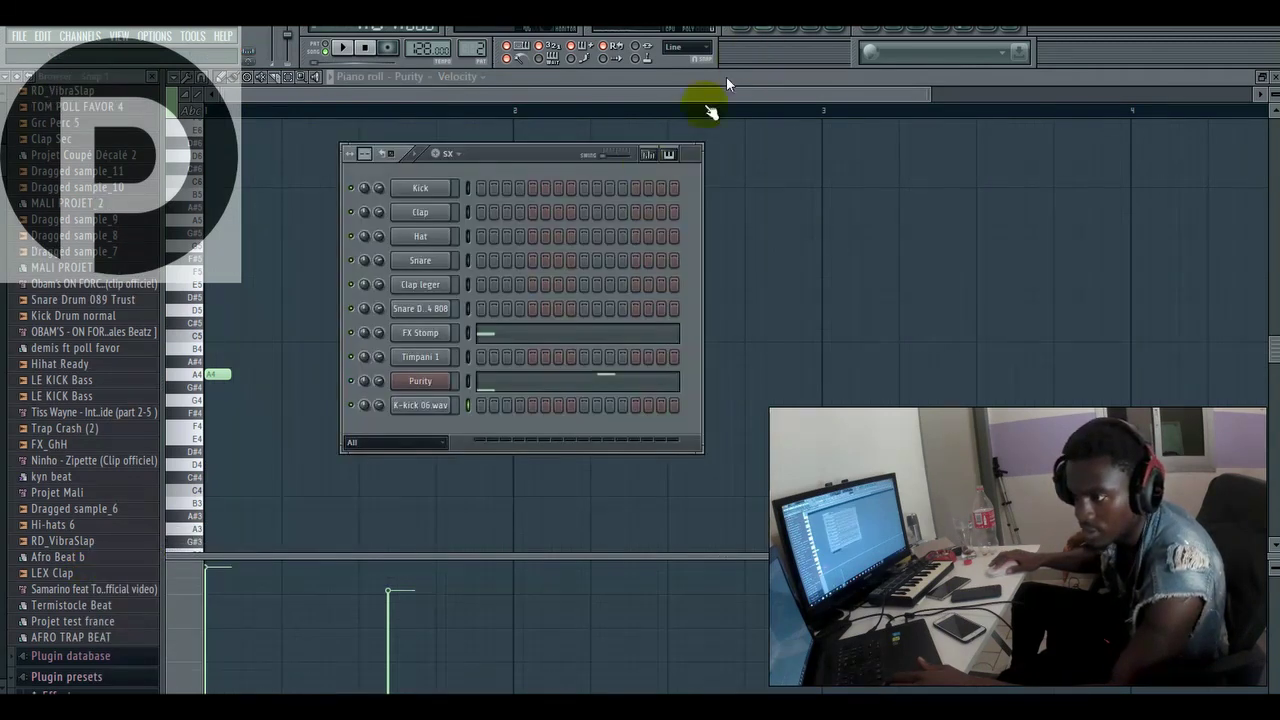
pyautogui.rightClick(440, 404)
pyautogui.click(472, 410)
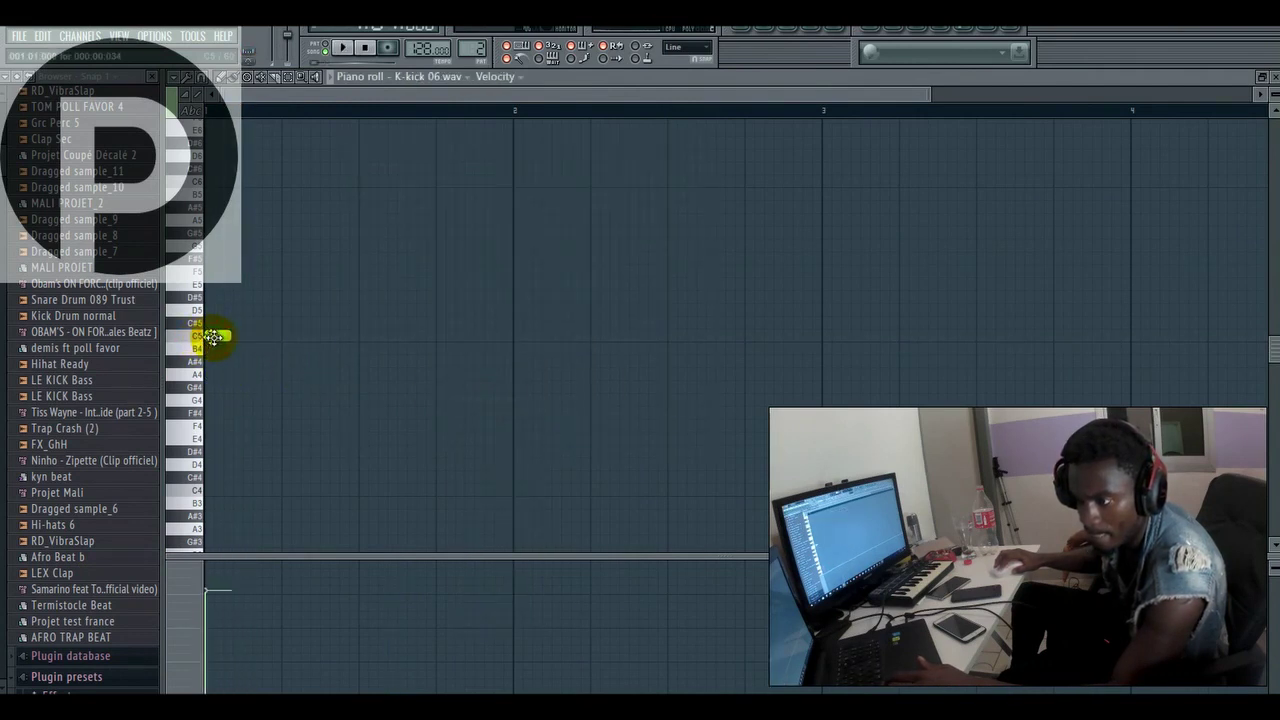
pyautogui.press('space')
pyautogui.press('space')
# - Move the kick note into the second half of the first beat and raise its velocity to maximum
pyautogui.moveTo(279, 348)
pyautogui.mouseDown()
pyautogui.moveTo(266, 342)
pyautogui.moveTo(297, 342)
pyautogui.mouseUp()
pyautogui.press('space')
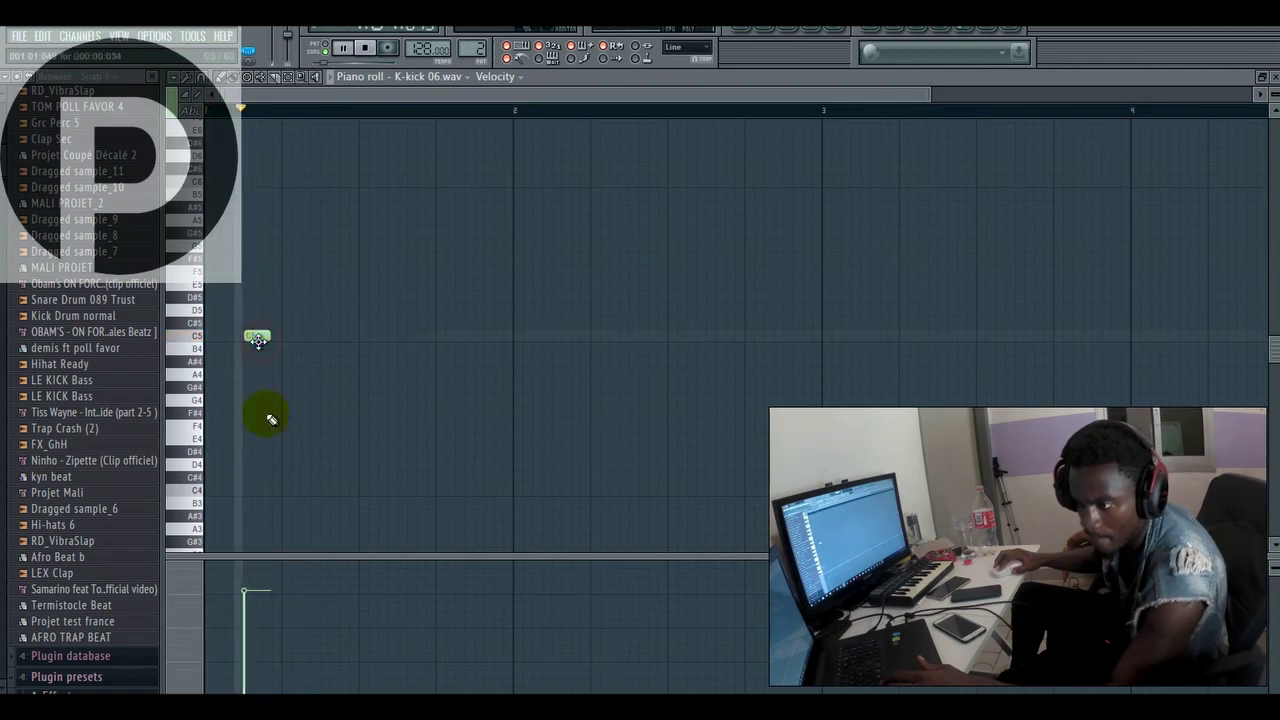
pyautogui.press('space')
pyautogui.click(248, 568)
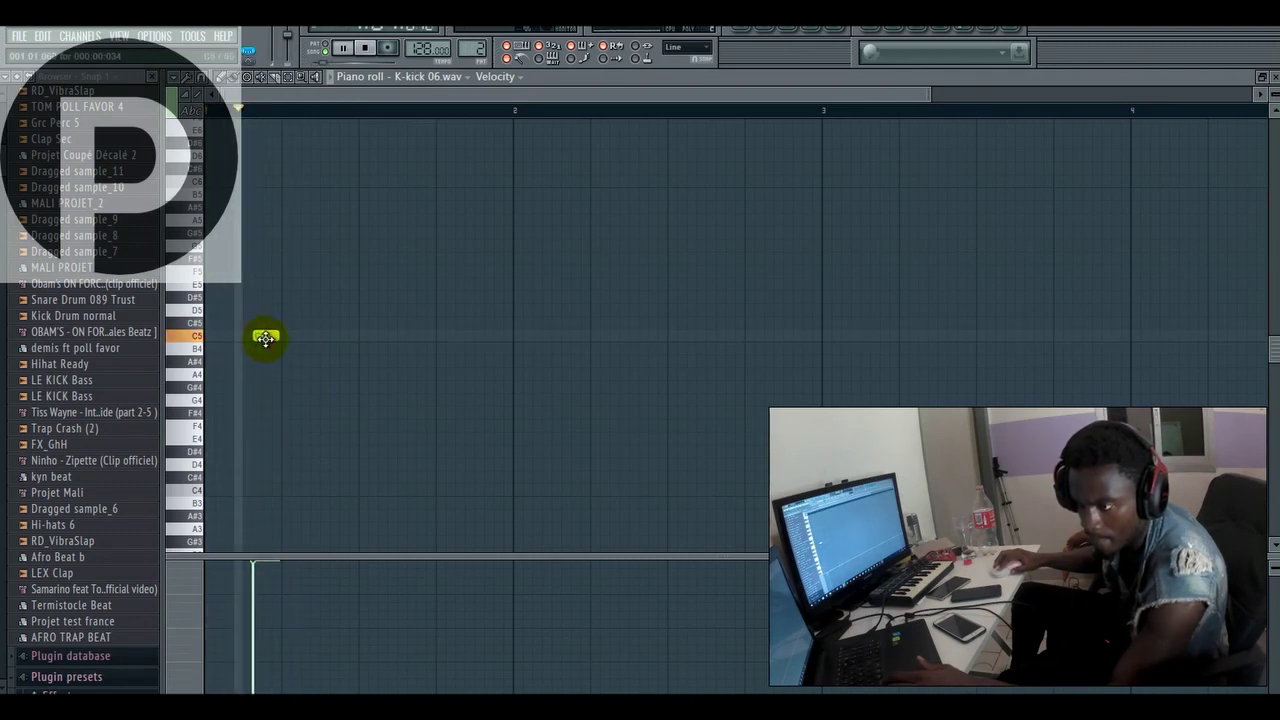
# - Add a second C5 kick note in the third beat of bar 1 and fine-tune the notes' timing during playback
pyautogui.click(401, 338)
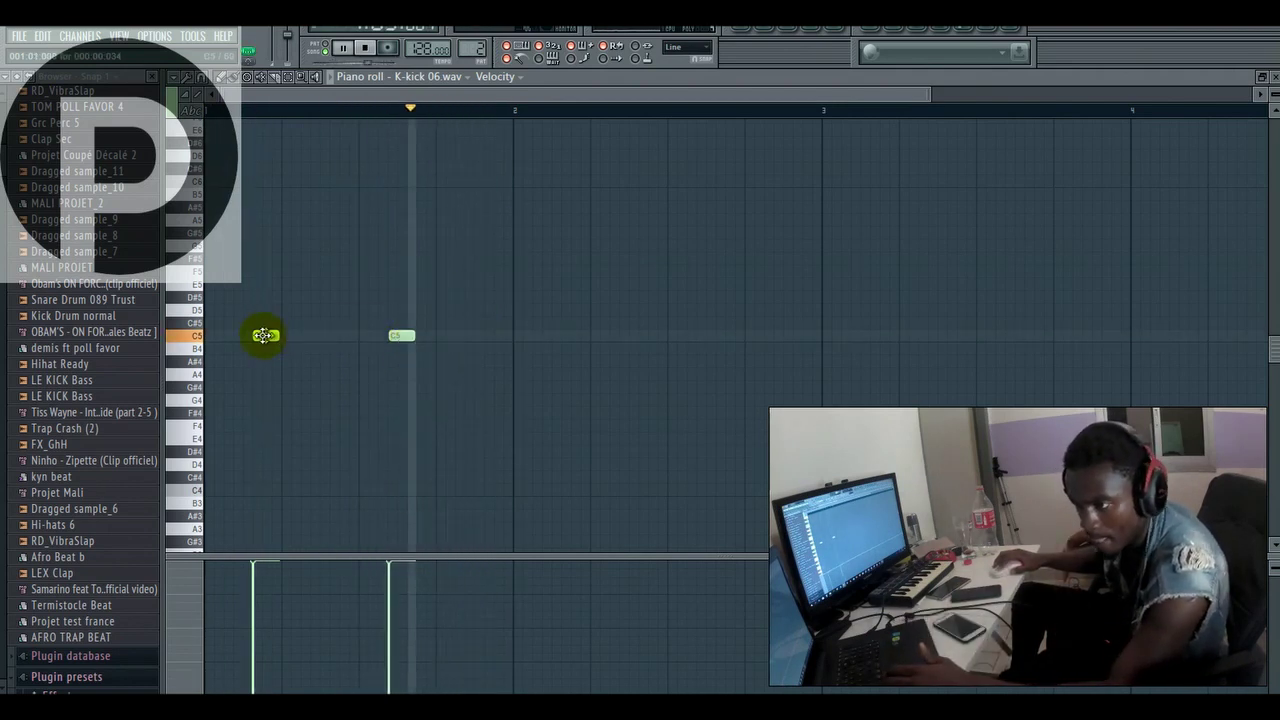
pyautogui.moveTo(263, 335); pyautogui.dragTo(266, 334)
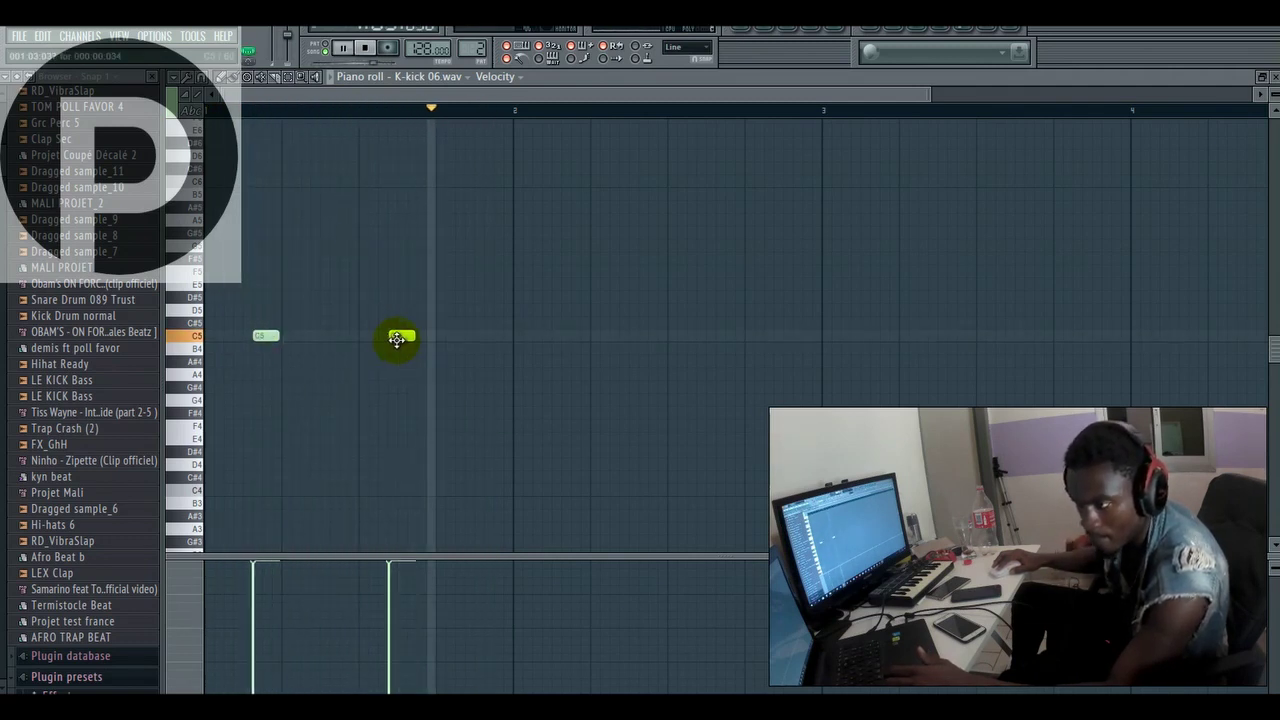
pyautogui.press('space')
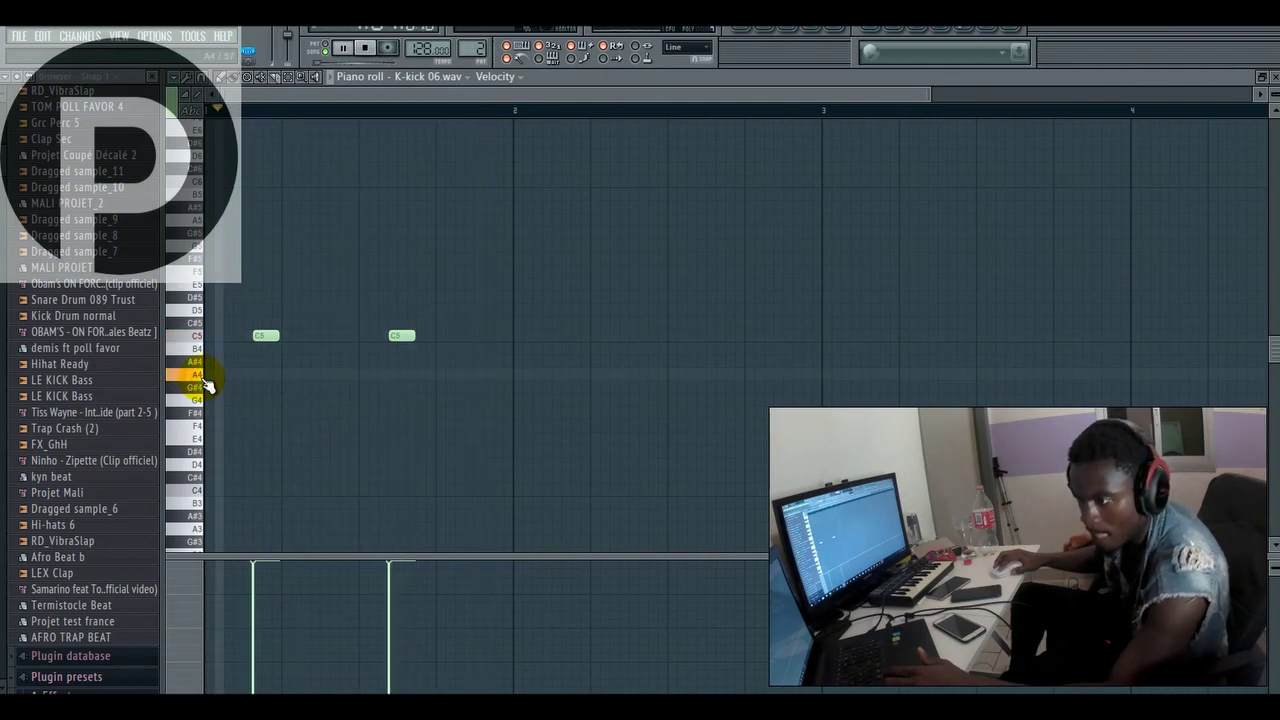
# - Add a G4 kick note in the fourth beat of bar 1 and nudge it slightly later
pyautogui.click(471, 388)
pyautogui.press('space')
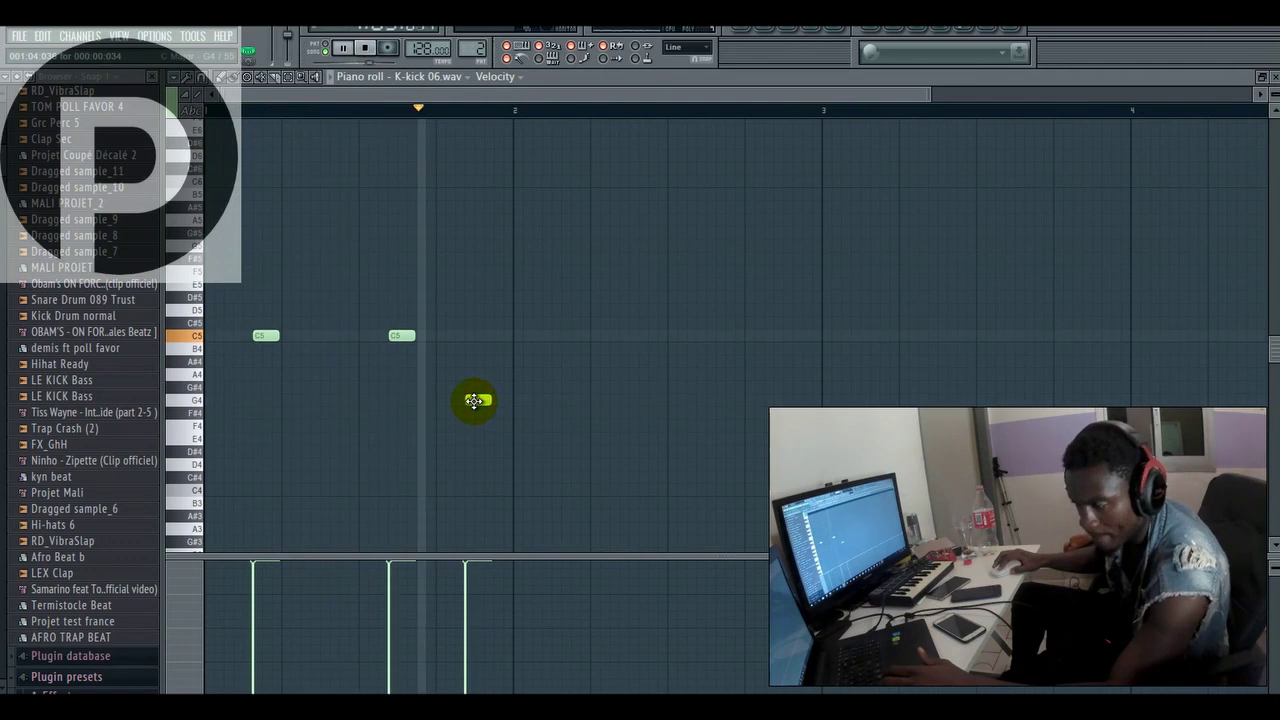
pyautogui.moveTo(476, 401); pyautogui.dragTo(474, 401)
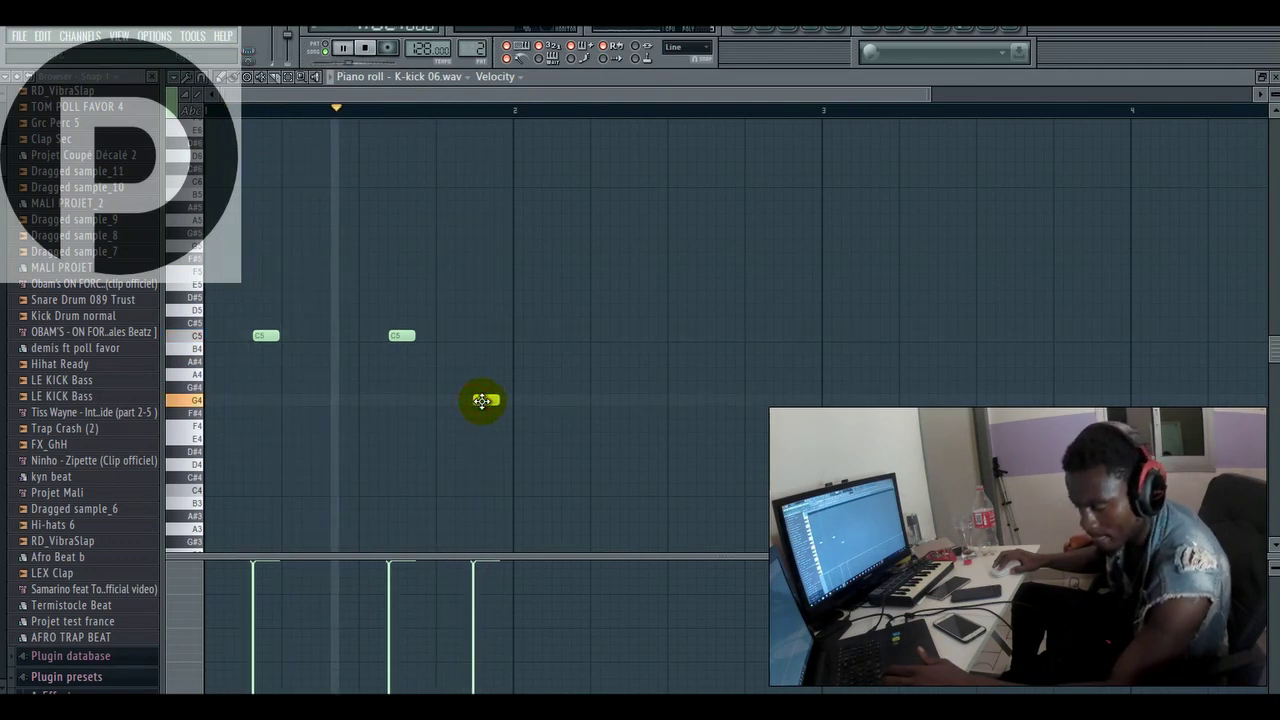
# - Shift the fourth-beat kick note slightly earlier and up to A4, audition it, and delete it from the pattern
pyautogui.press('space')
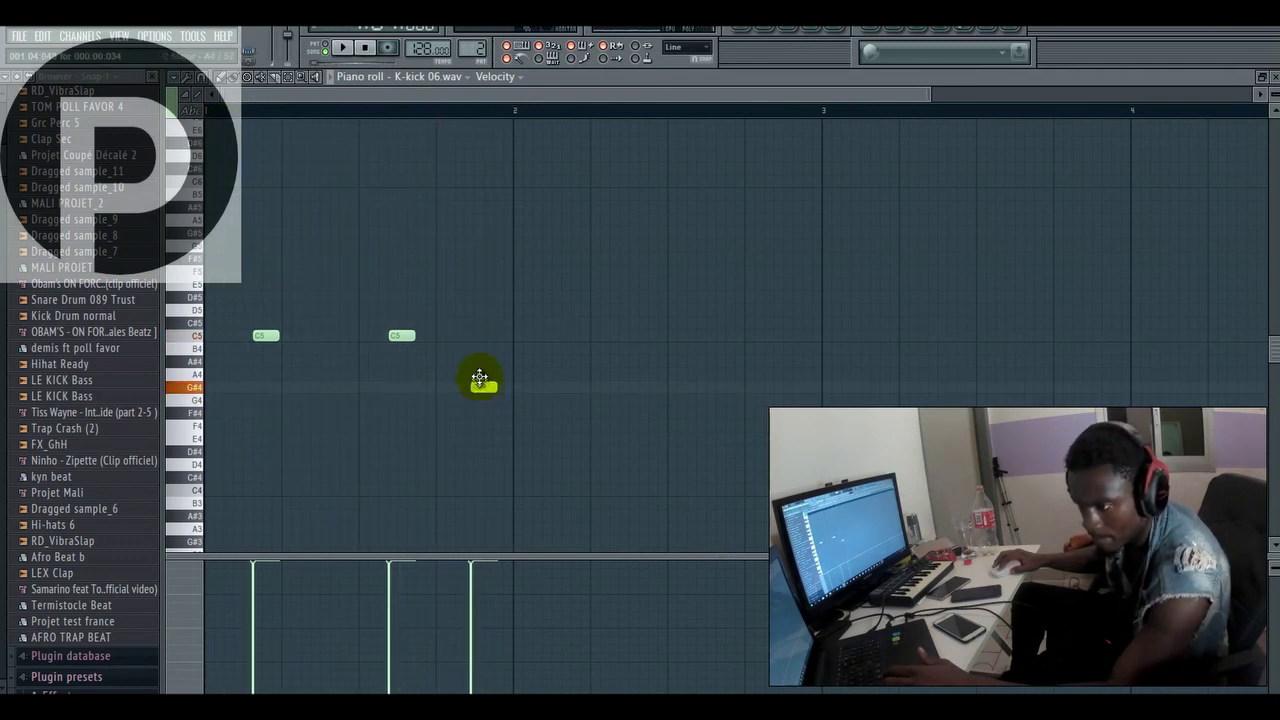
pyautogui.moveTo(478, 369); pyautogui.dragTo(475, 369)
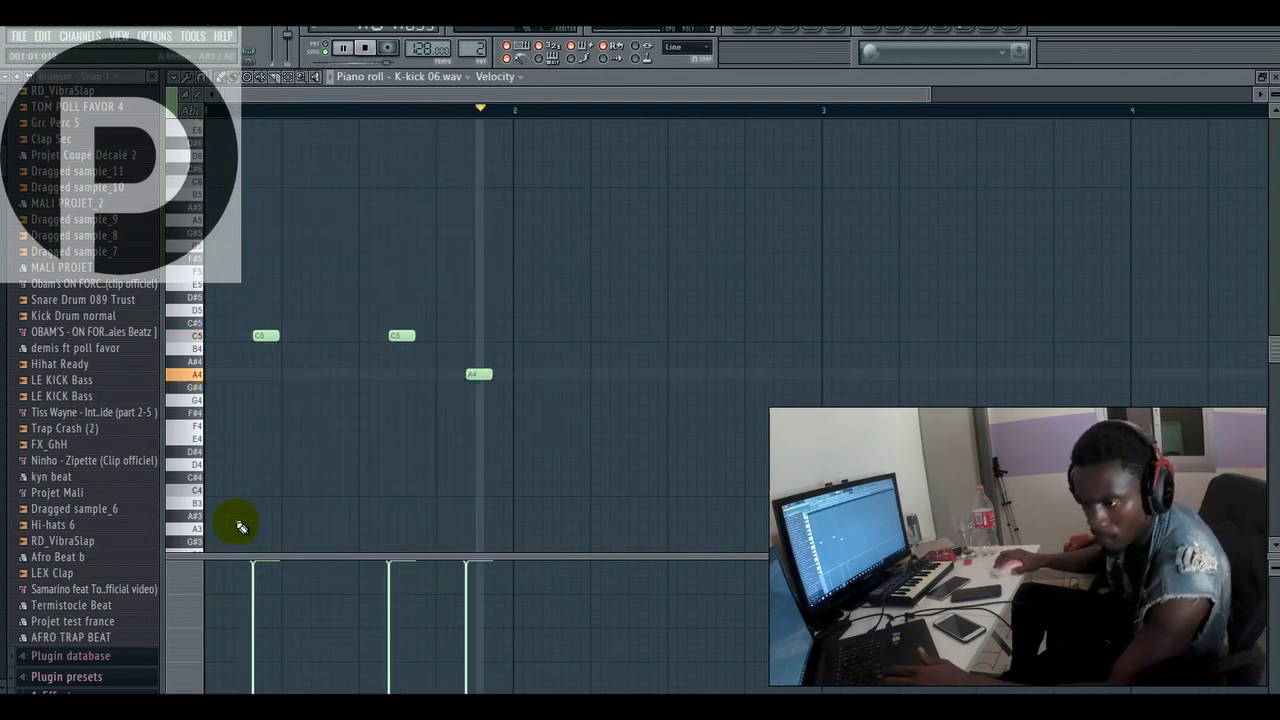
pyautogui.rightClick(480, 372)
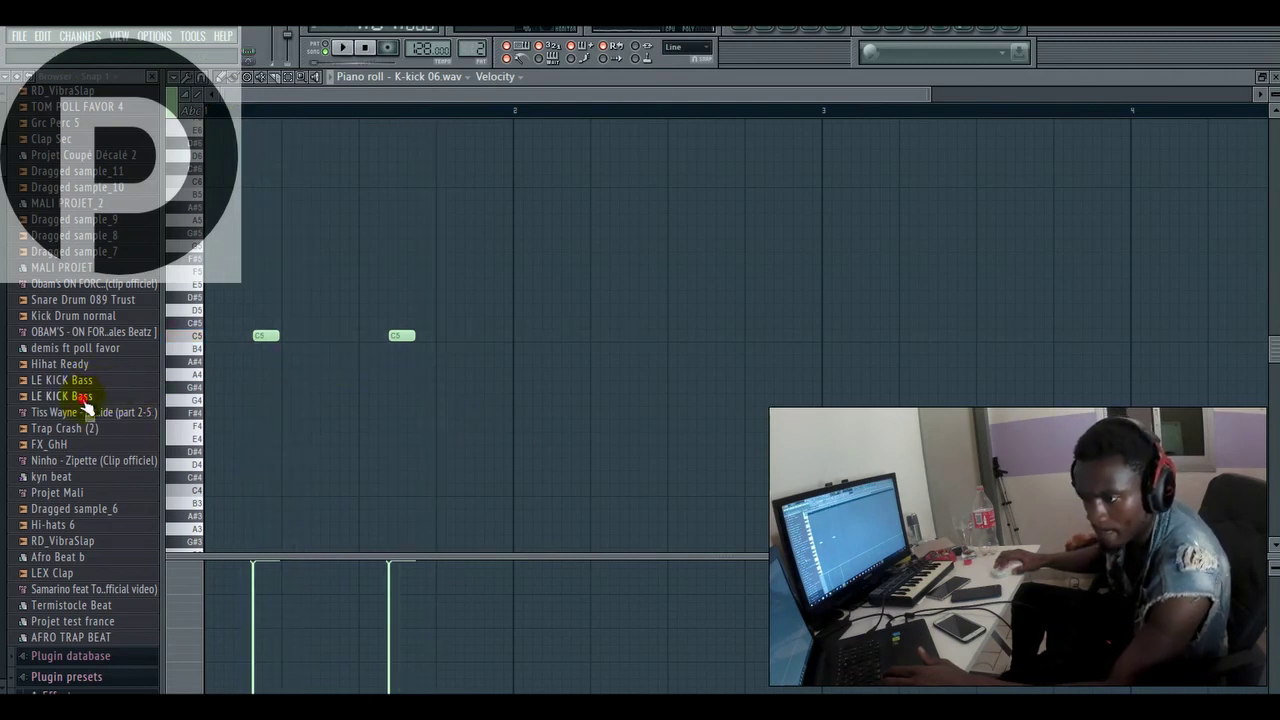
pyautogui.press('space')
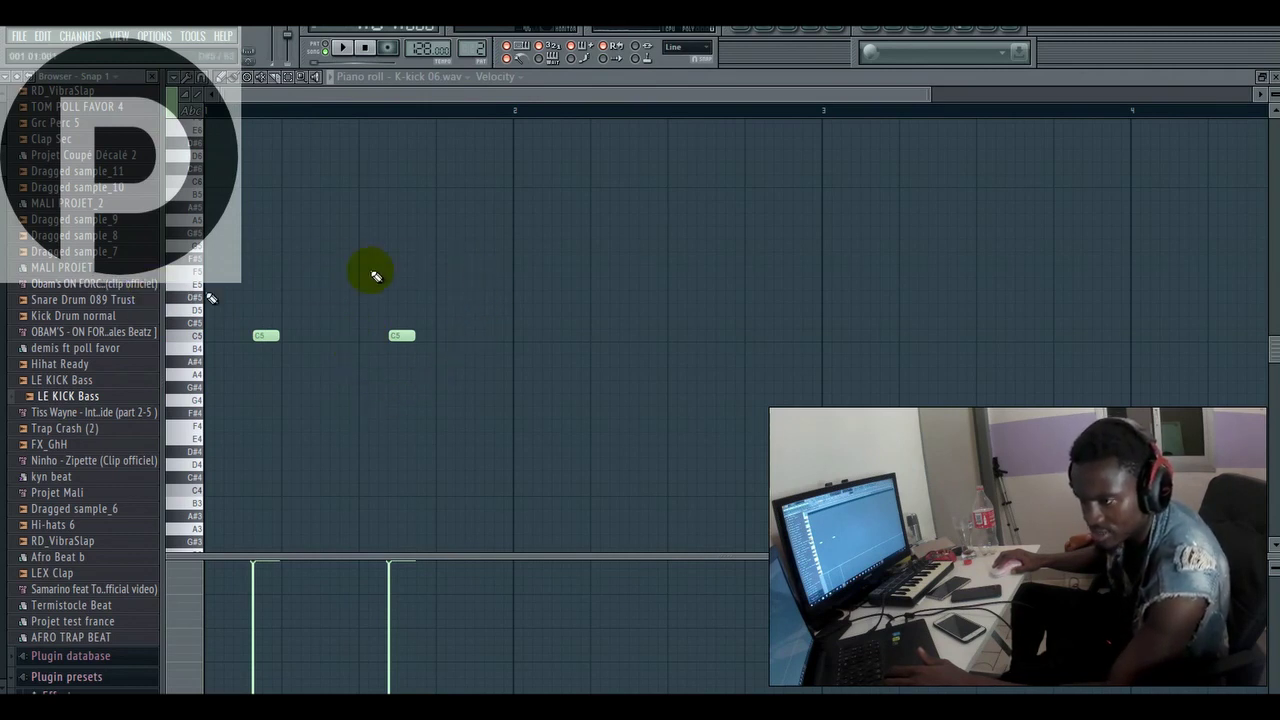
pyautogui.press('space')
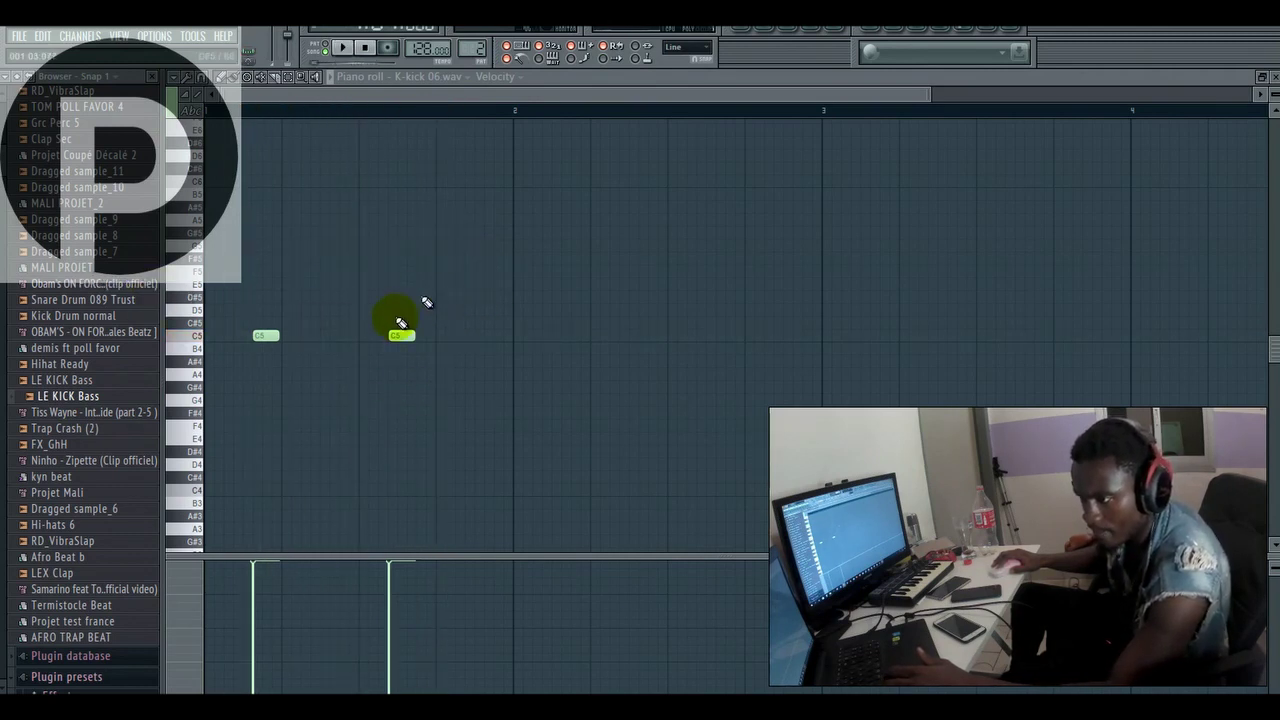
# - Load LE KICK Bass into a new channel and add C5 notes in the second half of beat one and in beat three of bar 1
pyautogui.rightClick(100, 404)
pyautogui.click(132, 414)
pyautogui.click(247, 335)
pyautogui.press('space')
pyautogui.moveTo(247, 335); pyautogui.dragTo(269, 335)
pyautogui.press('space')
pyautogui.press('space')
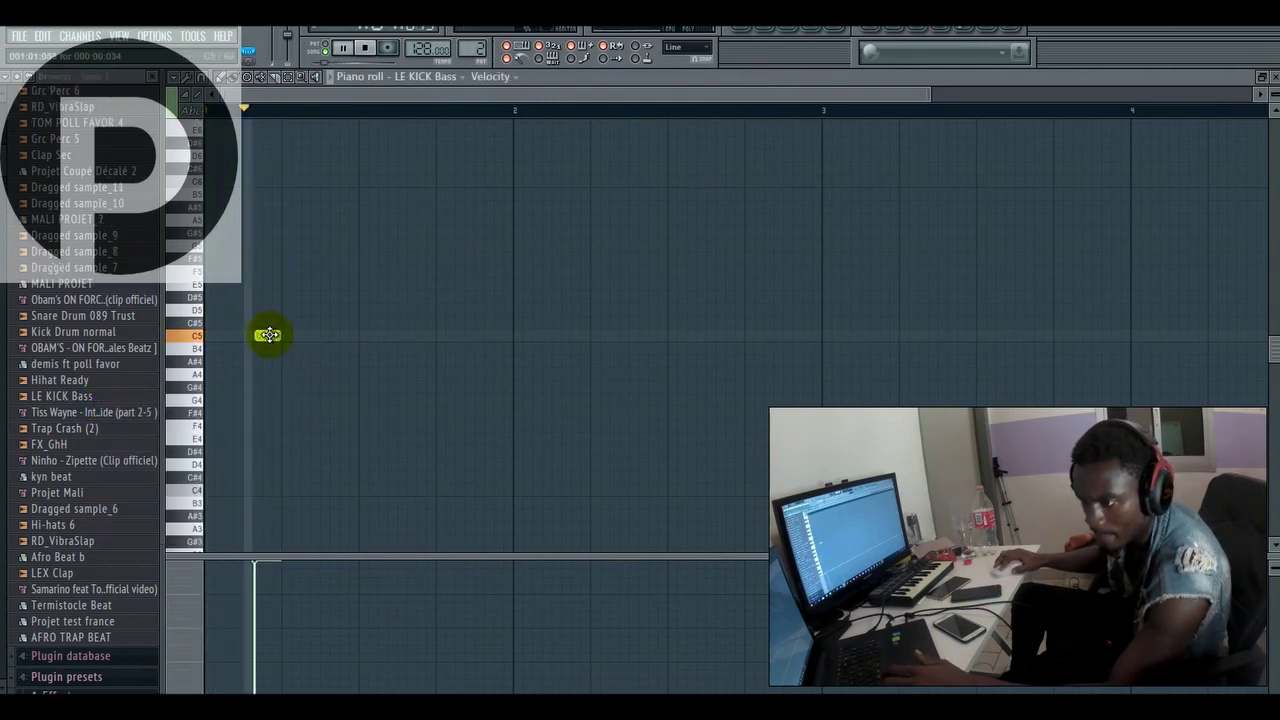
pyautogui.click(399, 334)
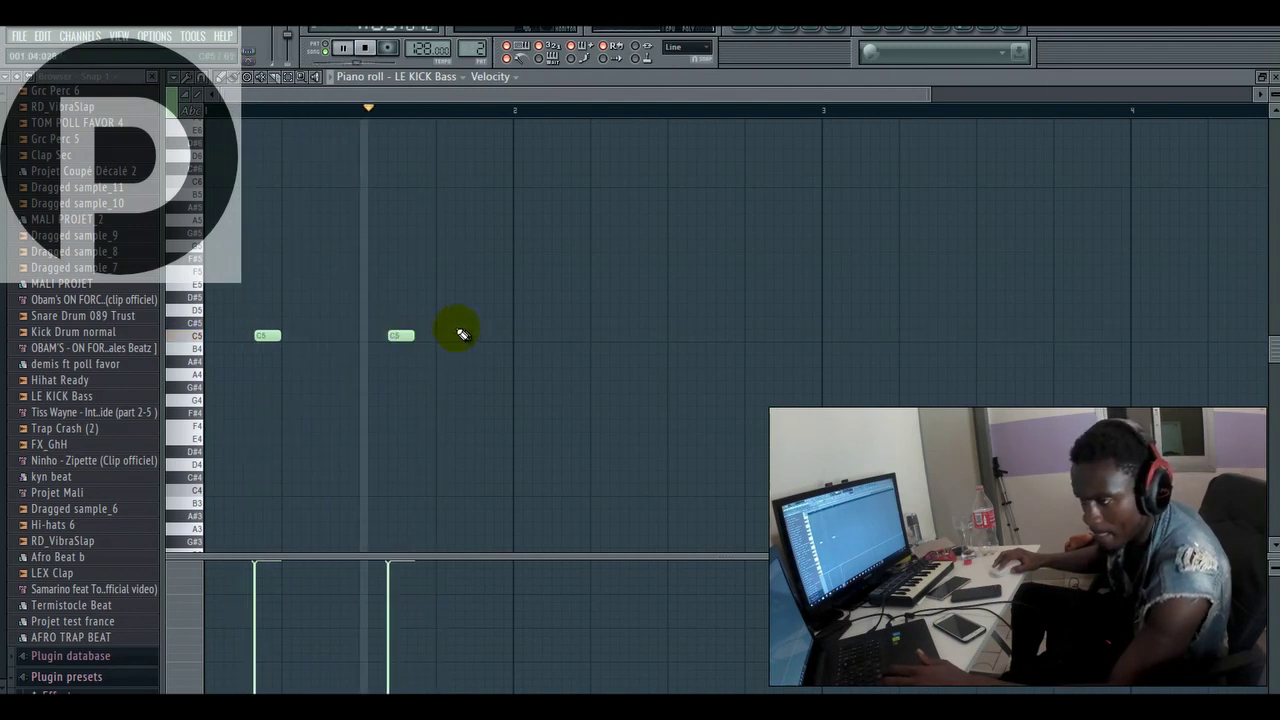
pyautogui.click(200, 336)
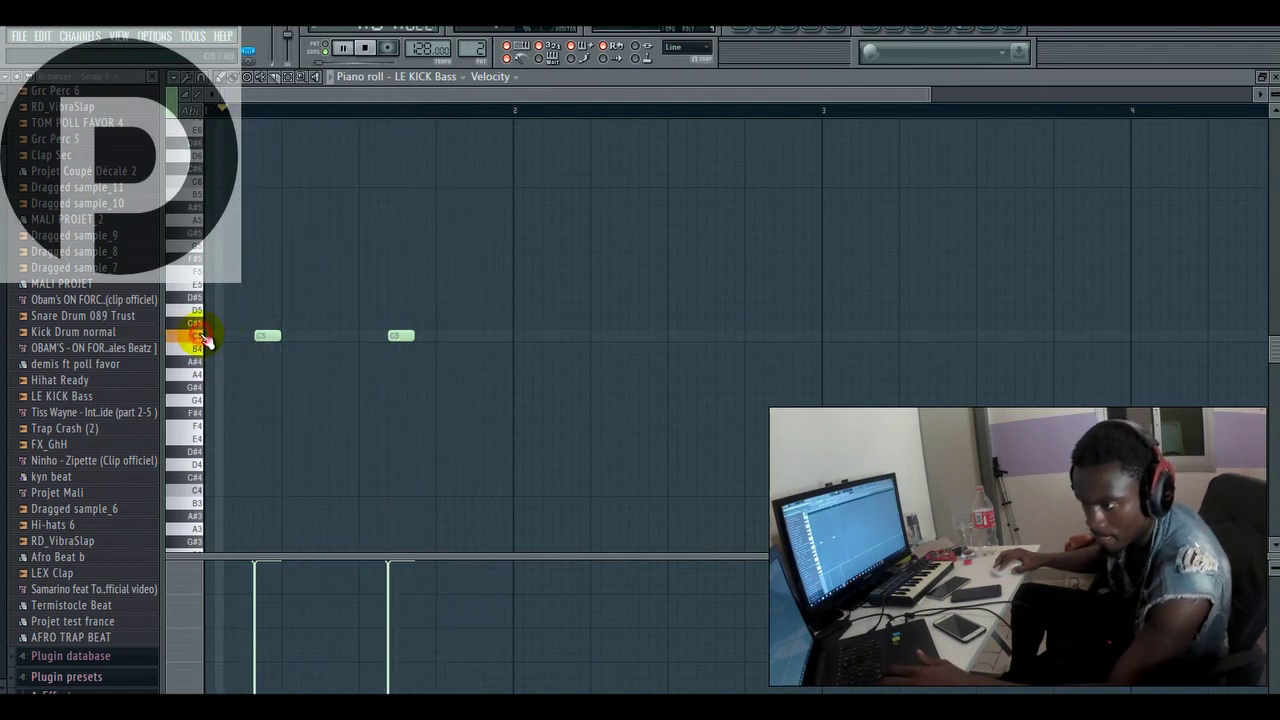
# - Try extra C5 LE KICK Bass notes at the start and in the fourth beat of bar 1
pyautogui.click(468, 336)
pyautogui.moveTo(470, 338); pyautogui.dragTo(473, 339)
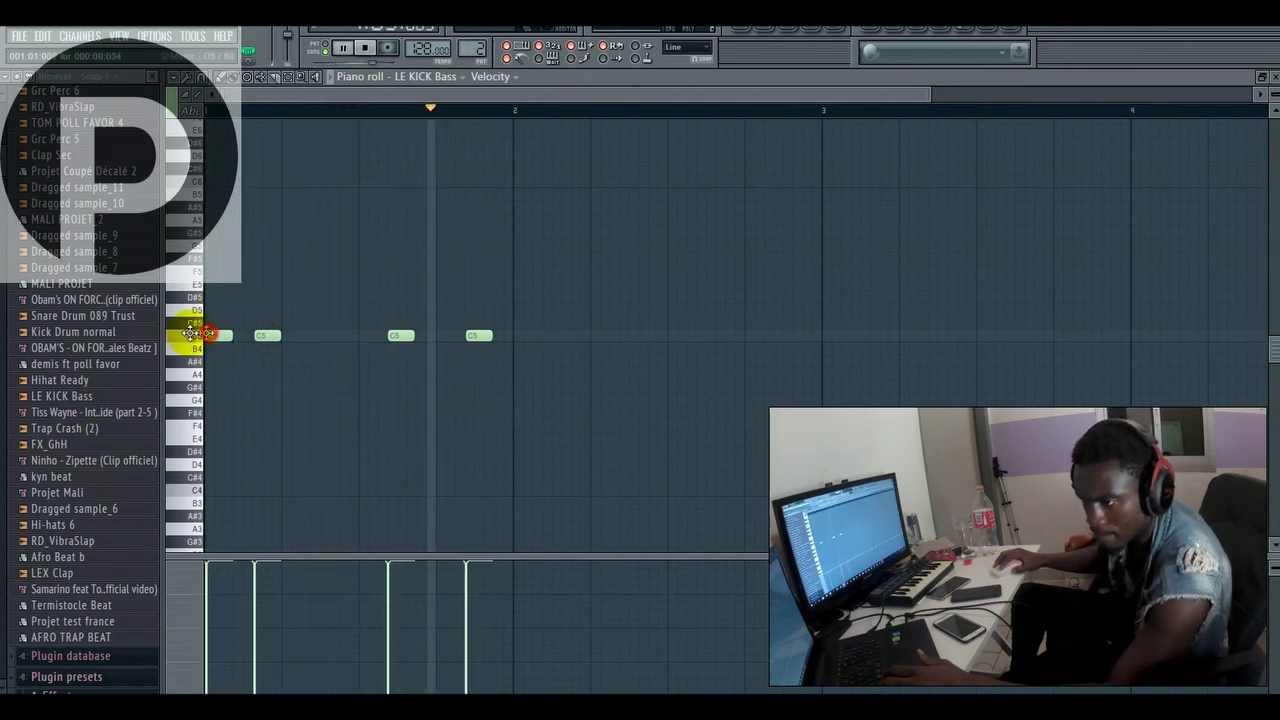
pyautogui.click(210, 335)
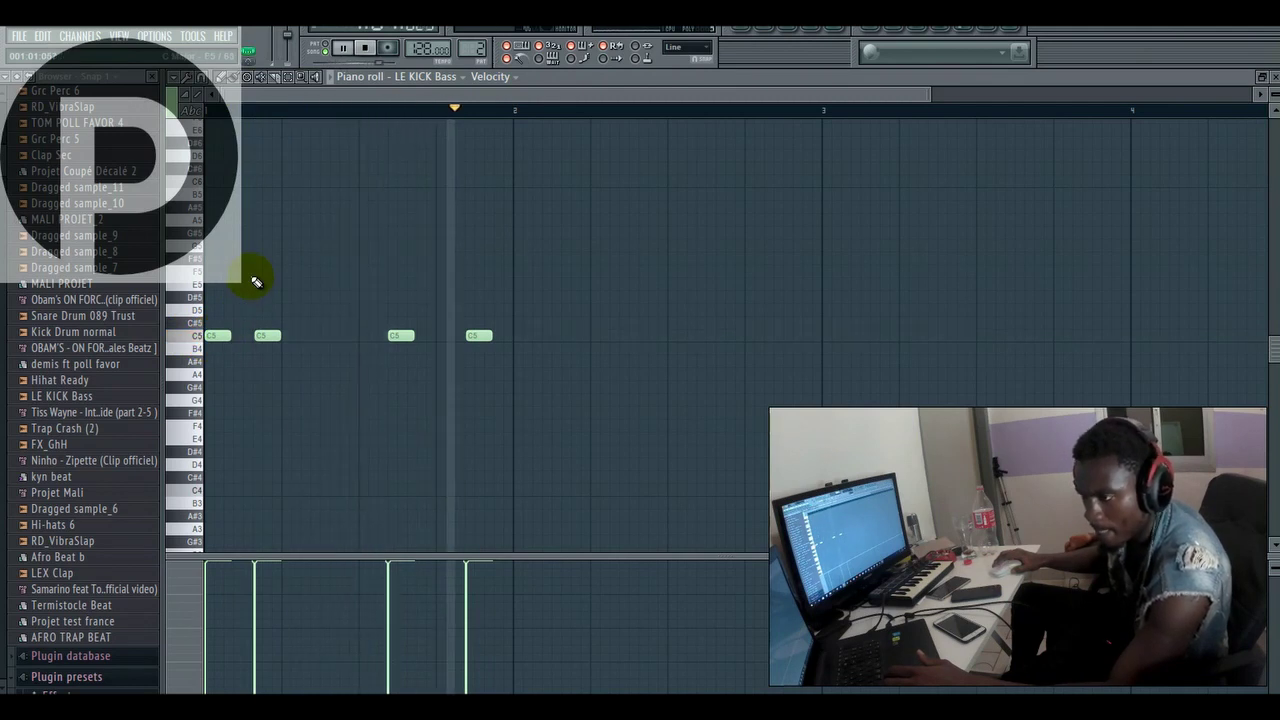
pyautogui.rightClick(218, 335)
pyautogui.rightClick(478, 335)
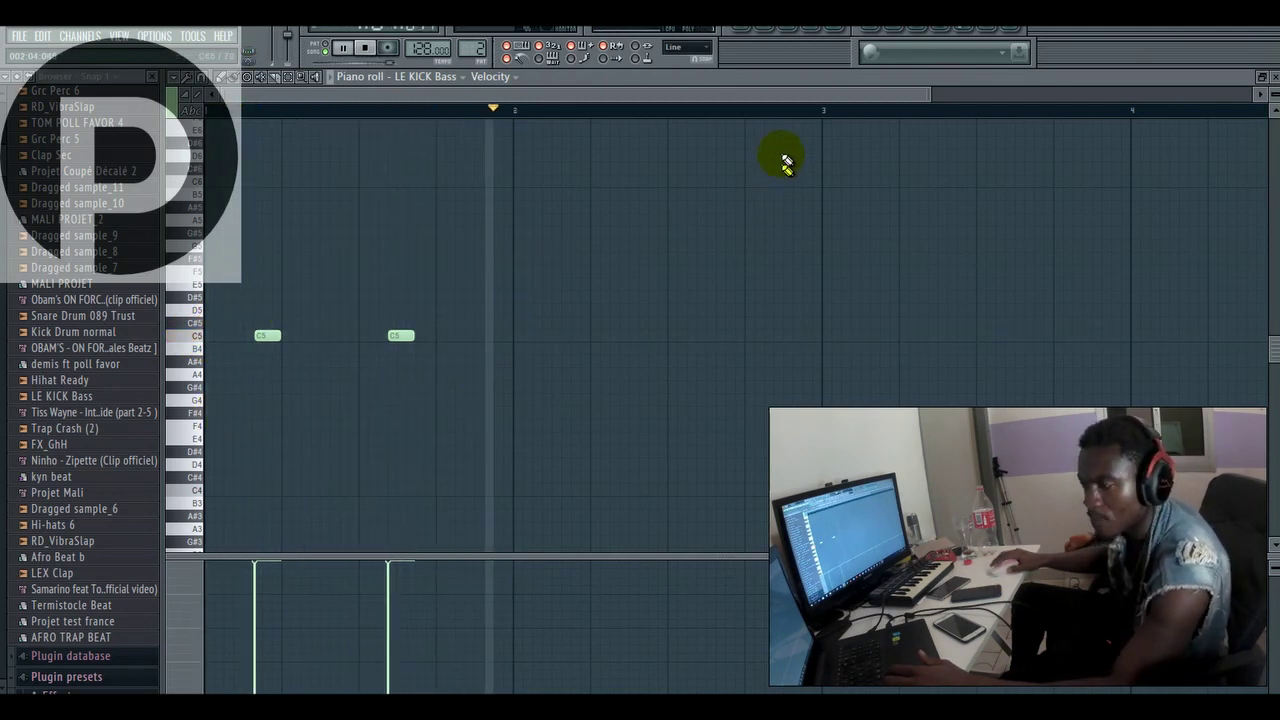
pyautogui.press('space')
# - Add a new Purity instrument channel and load the E Bass 11 preset from its Bass Guitar category
pyautogui.click(90, 38)
pyautogui.moveTo(100, 51)
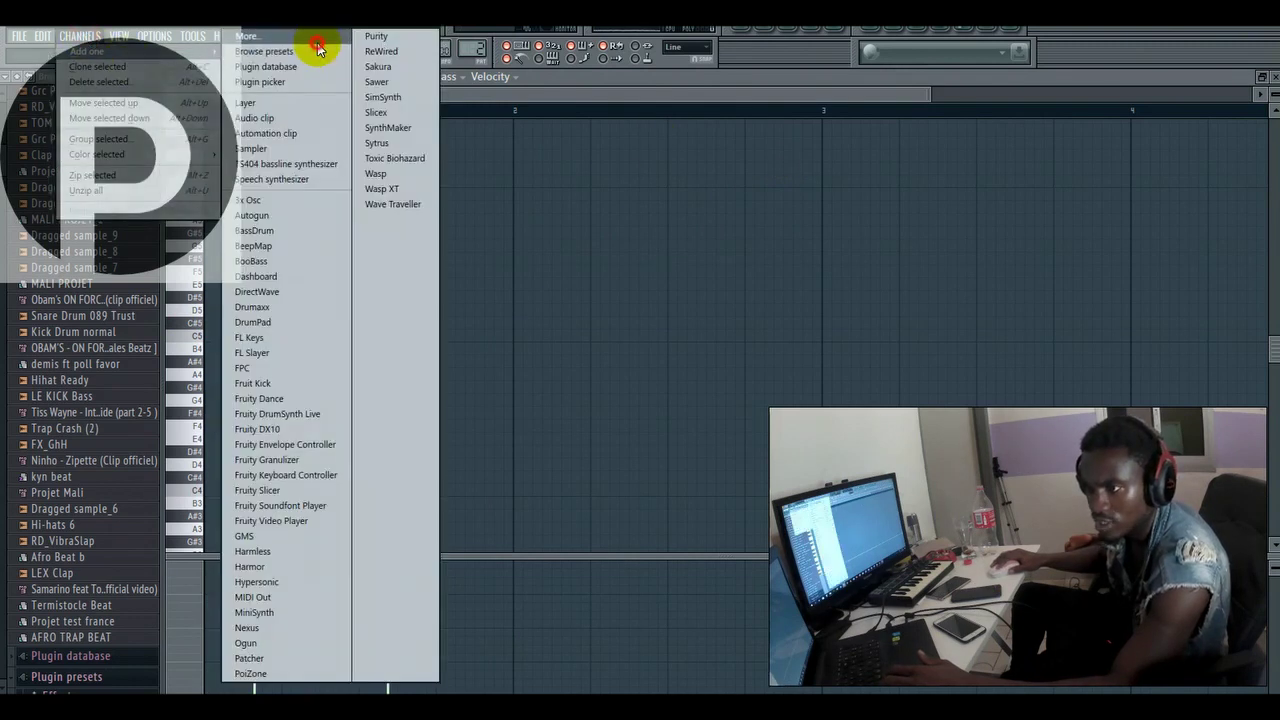
pyautogui.click(316, 42)
pyautogui.doubleClick(592, 600)
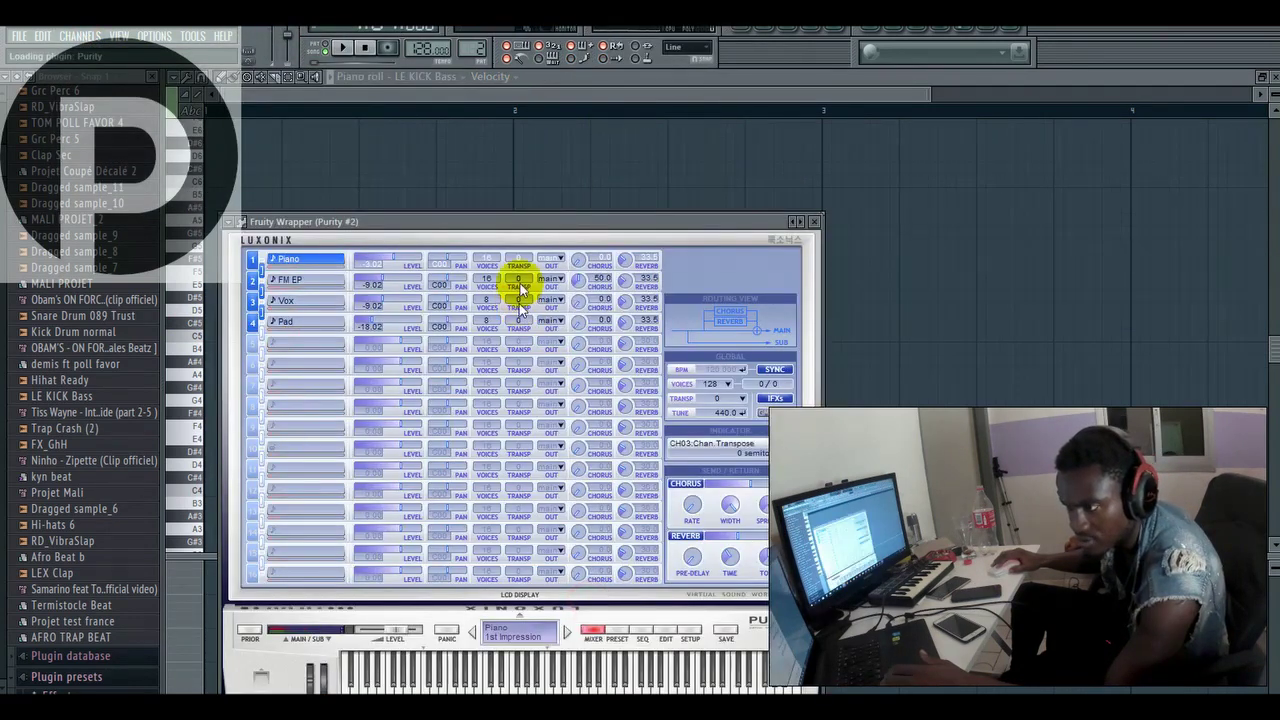
pyautogui.moveTo(549, 224); pyautogui.dragTo(552, 166)
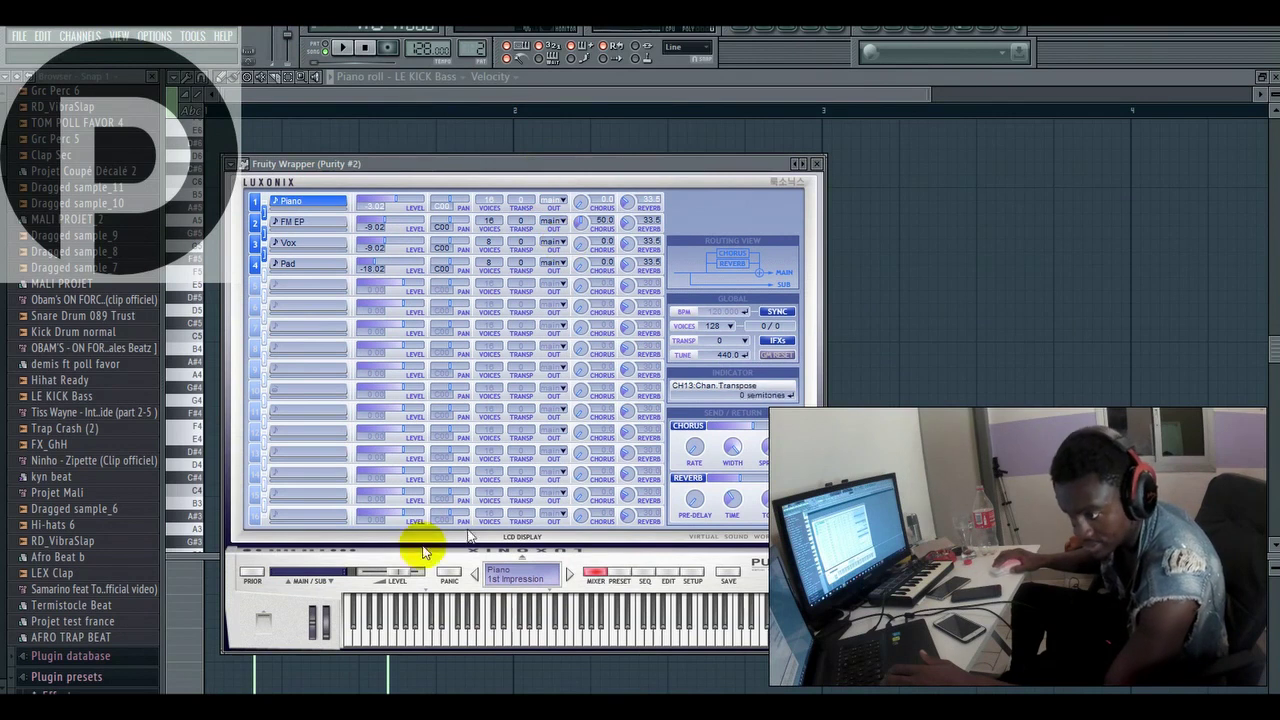
pyautogui.click(618, 572)
pyautogui.click(397, 385)
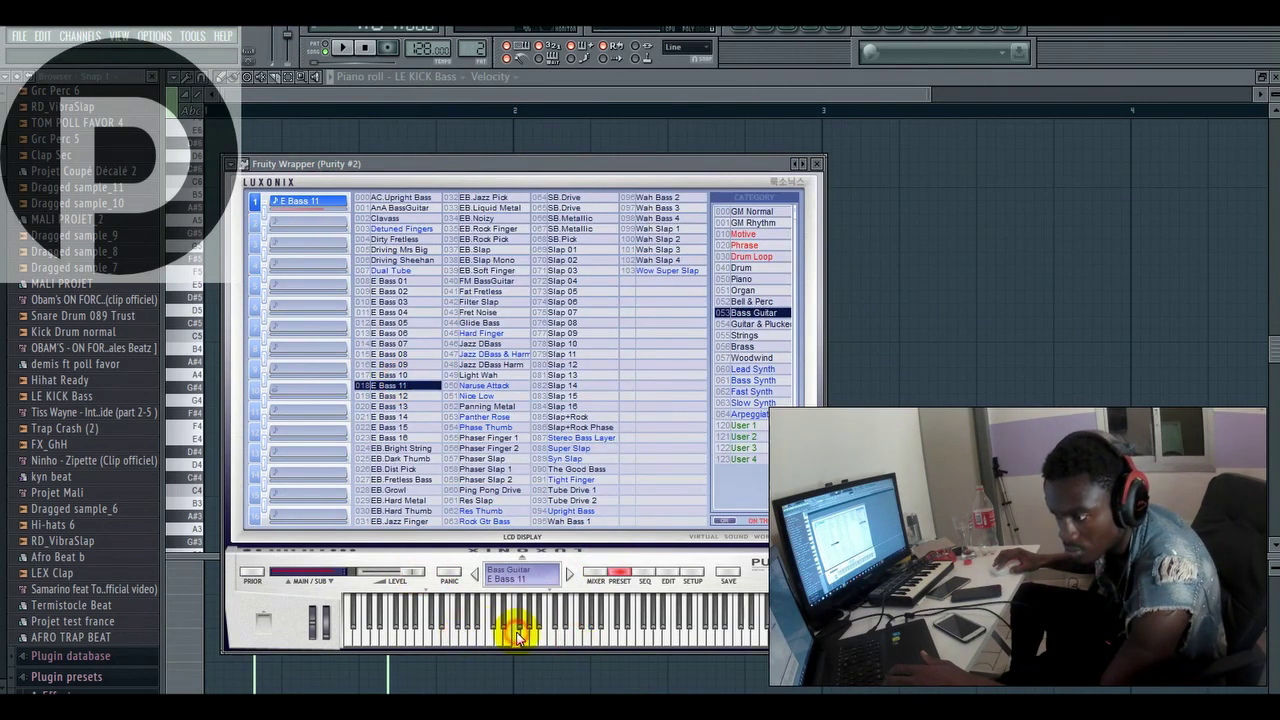
# - Route the Purity #2 channel to mixer insert 1, load Fruity Fast Dist in effect slot 2 and audition the bass
pyautogui.click(813, 36)
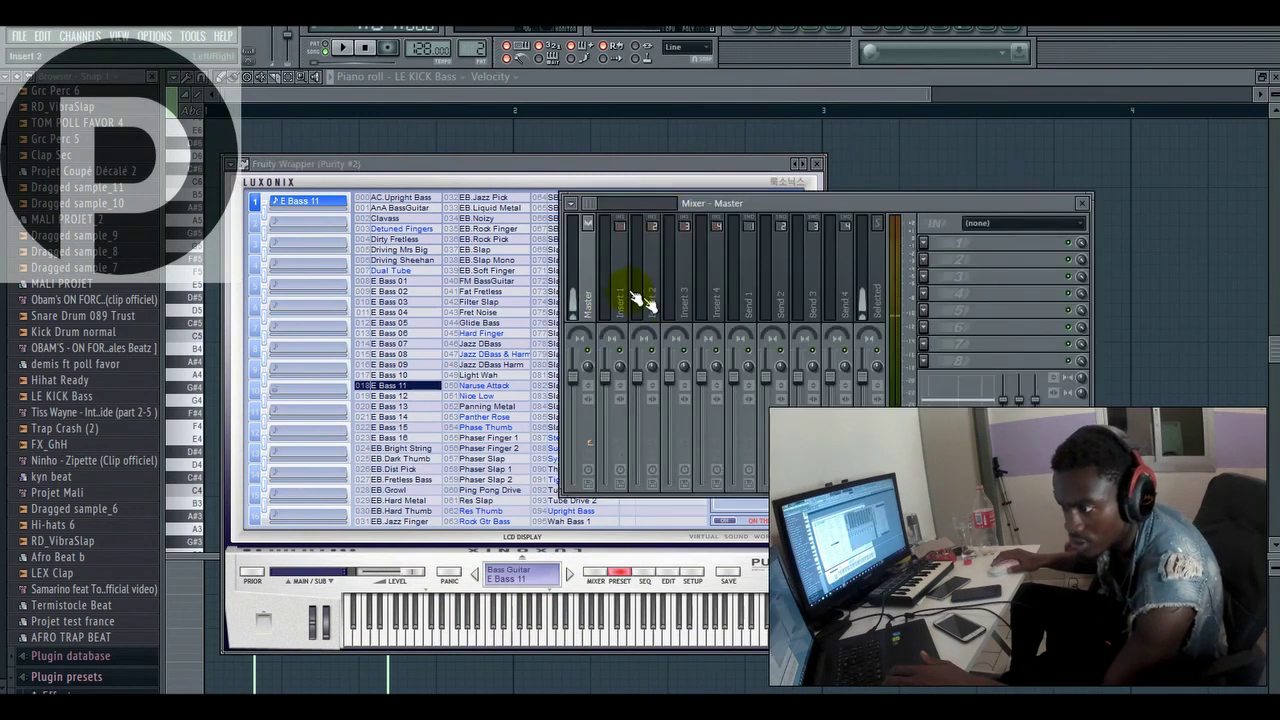
pyautogui.rightClick(640, 300)
pyautogui.moveTo(730, 277)
pyautogui.click(810, 277)
pyautogui.click(923, 260)
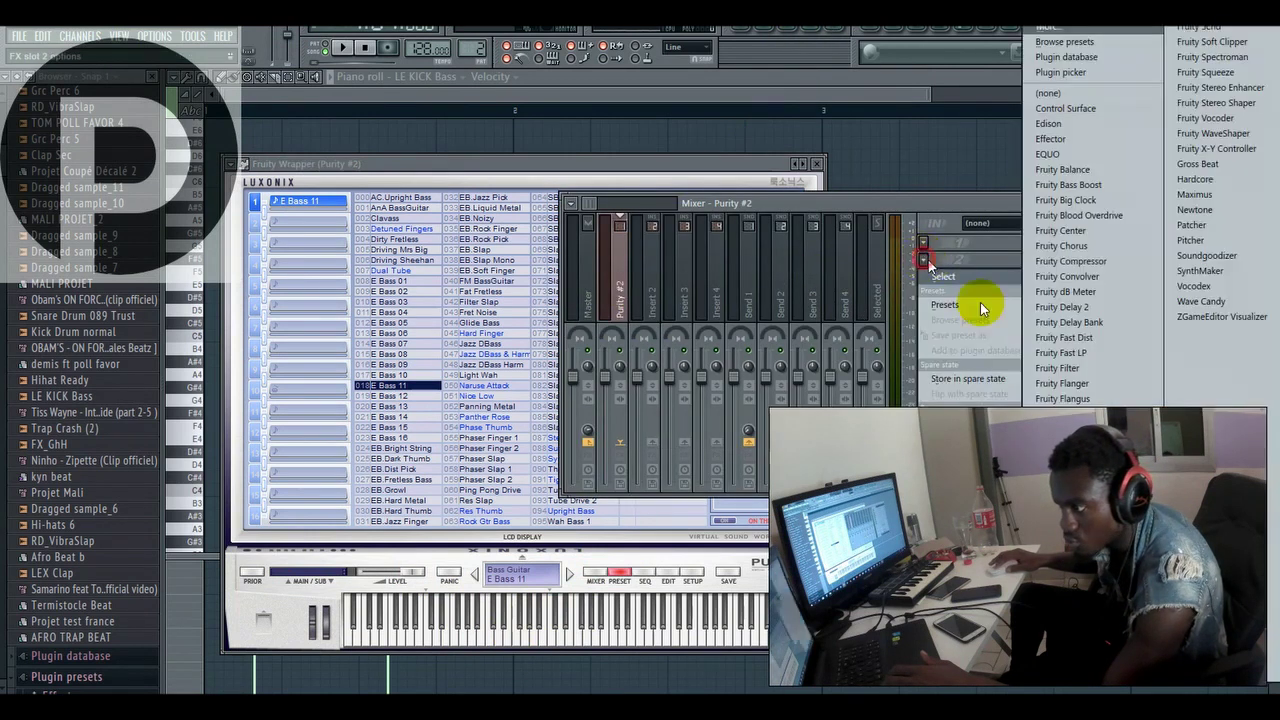
pyautogui.click(1087, 338)
pyautogui.click(492, 624)
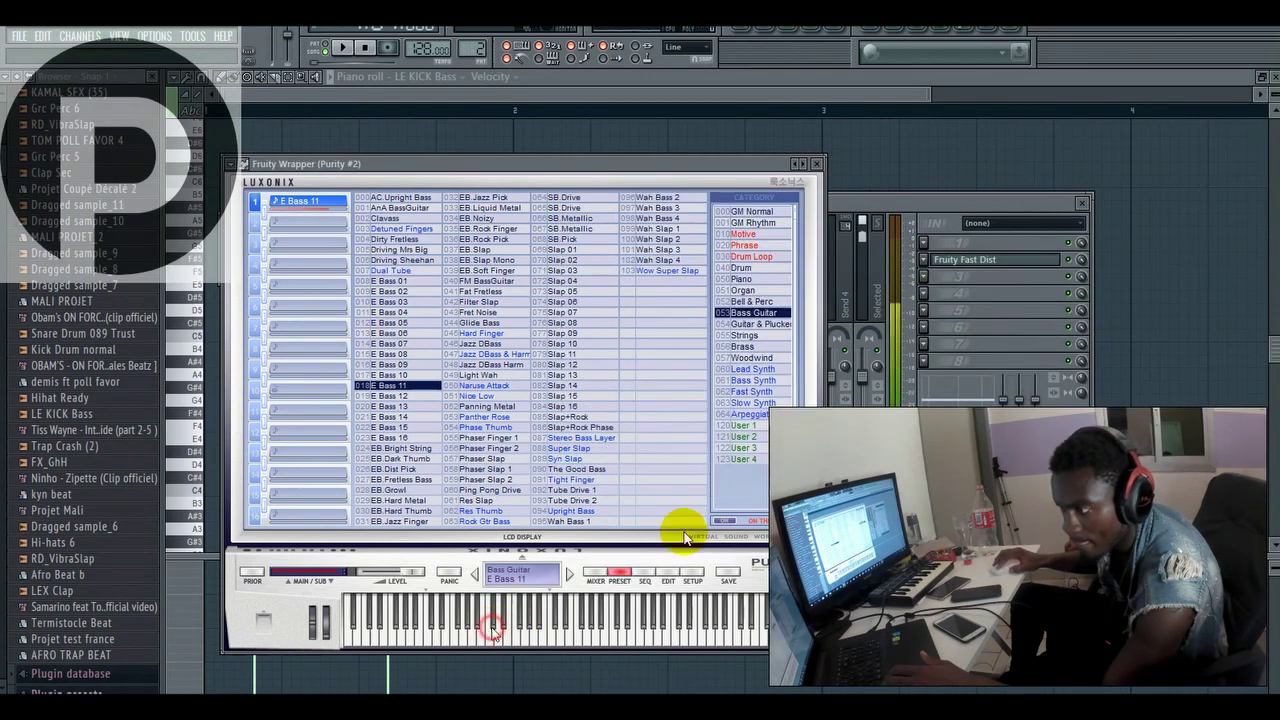
# - Lower the Purity #2 mixer track's volume and open its Fruity Fast Dist settings while auditioning the bass
pyautogui.click(922, 205)
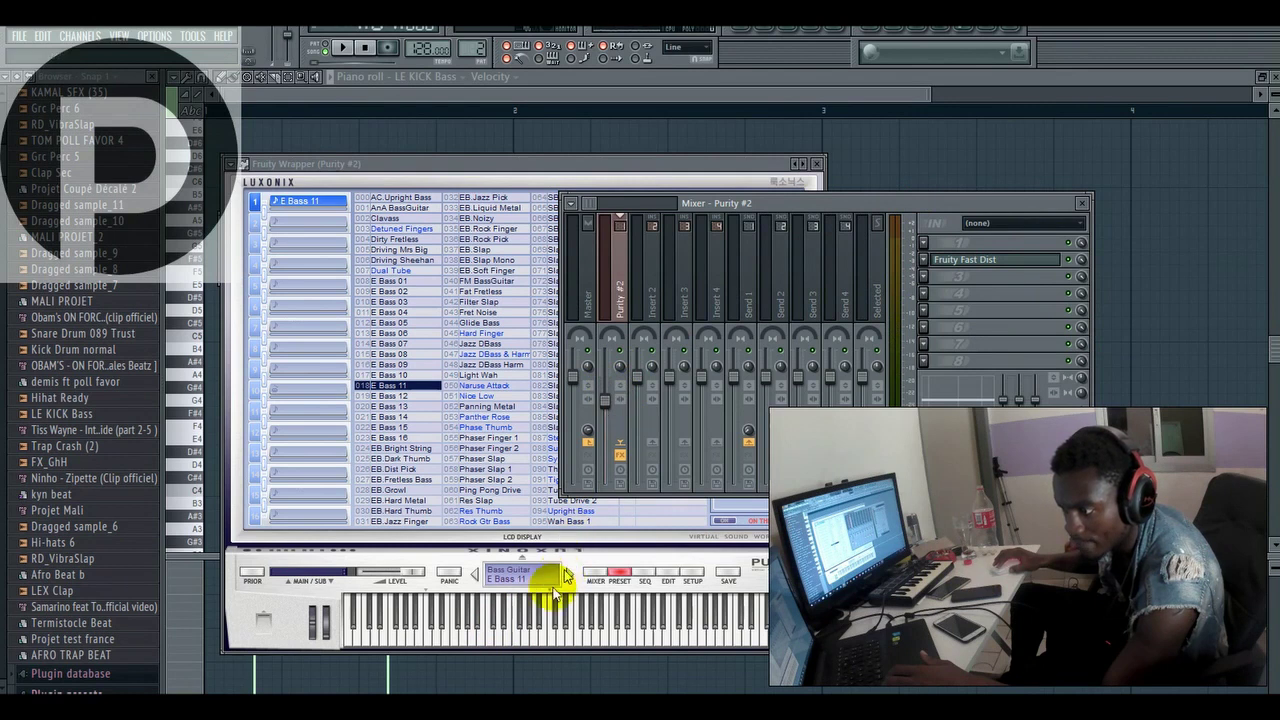
pyautogui.click(518, 628)
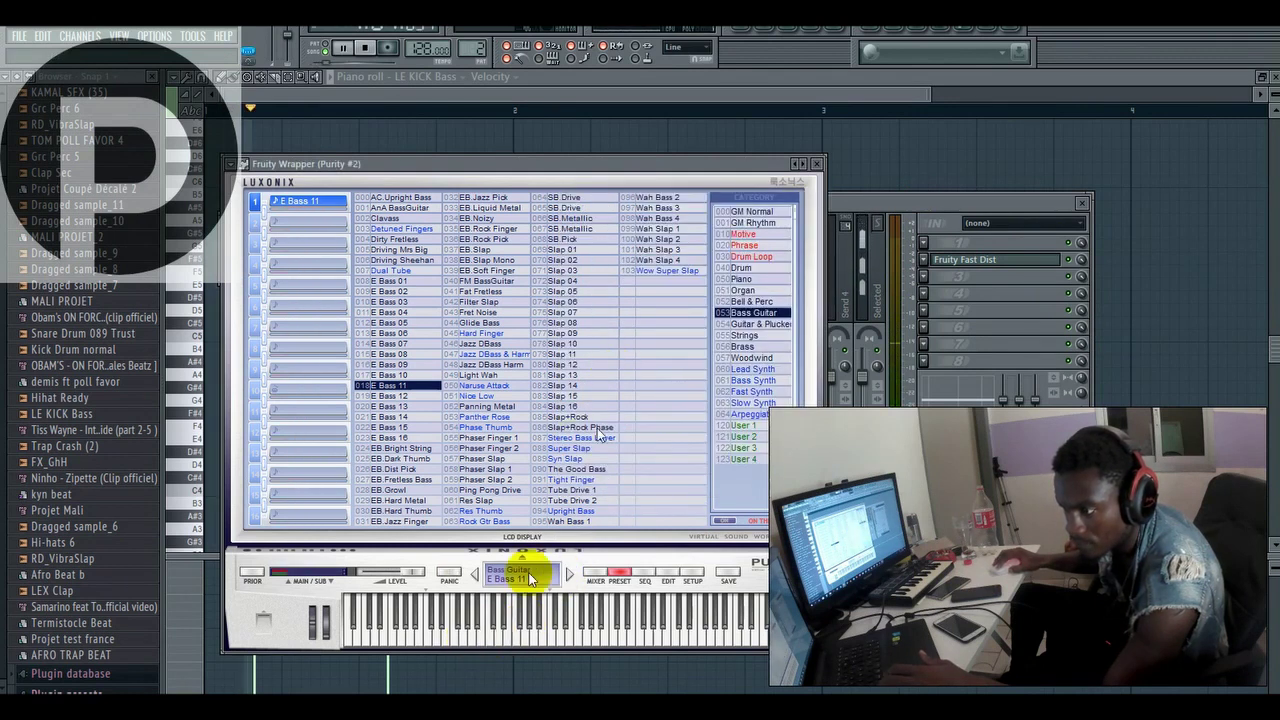
pyautogui.click(766, 30)
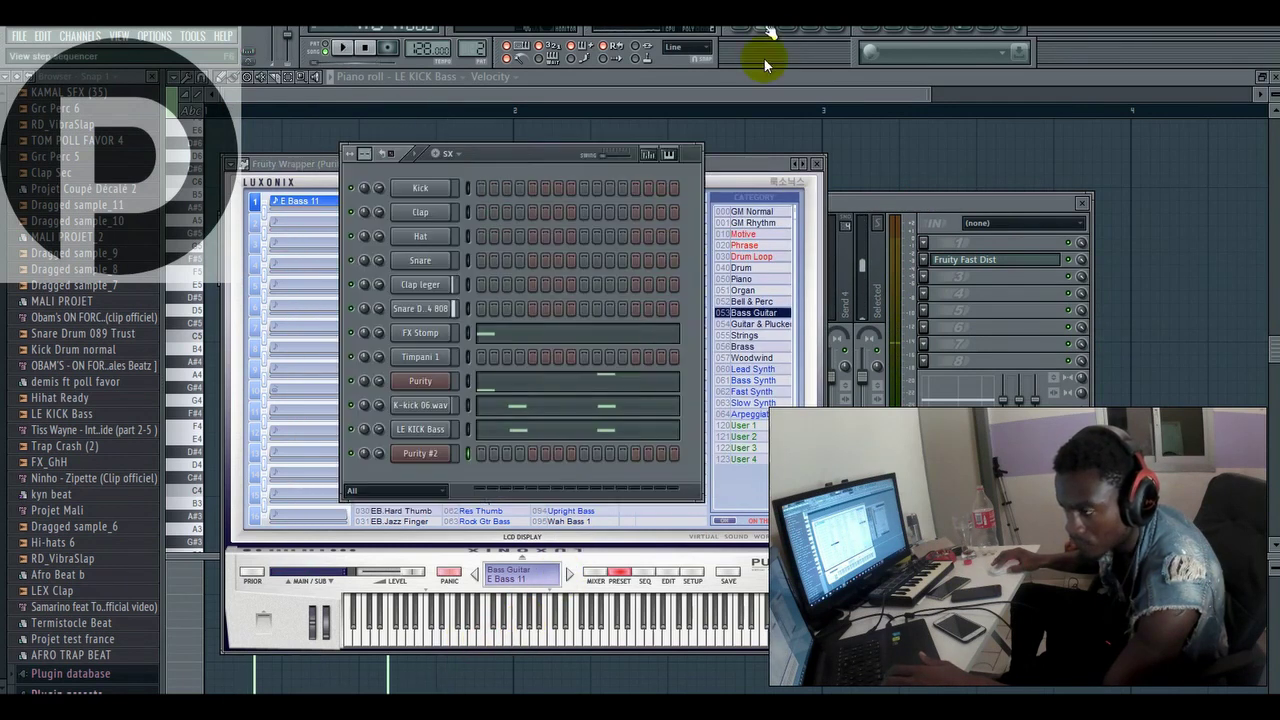
pyautogui.click(1016, 264)
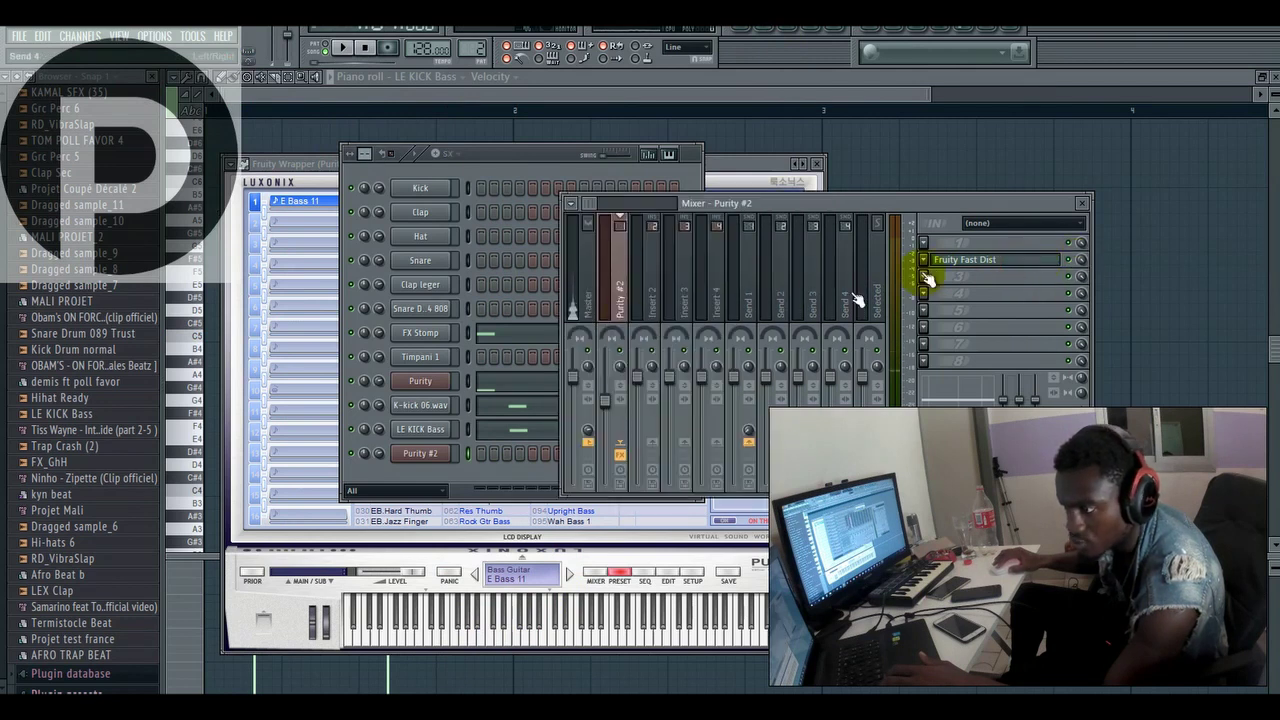
pyautogui.click(958, 264)
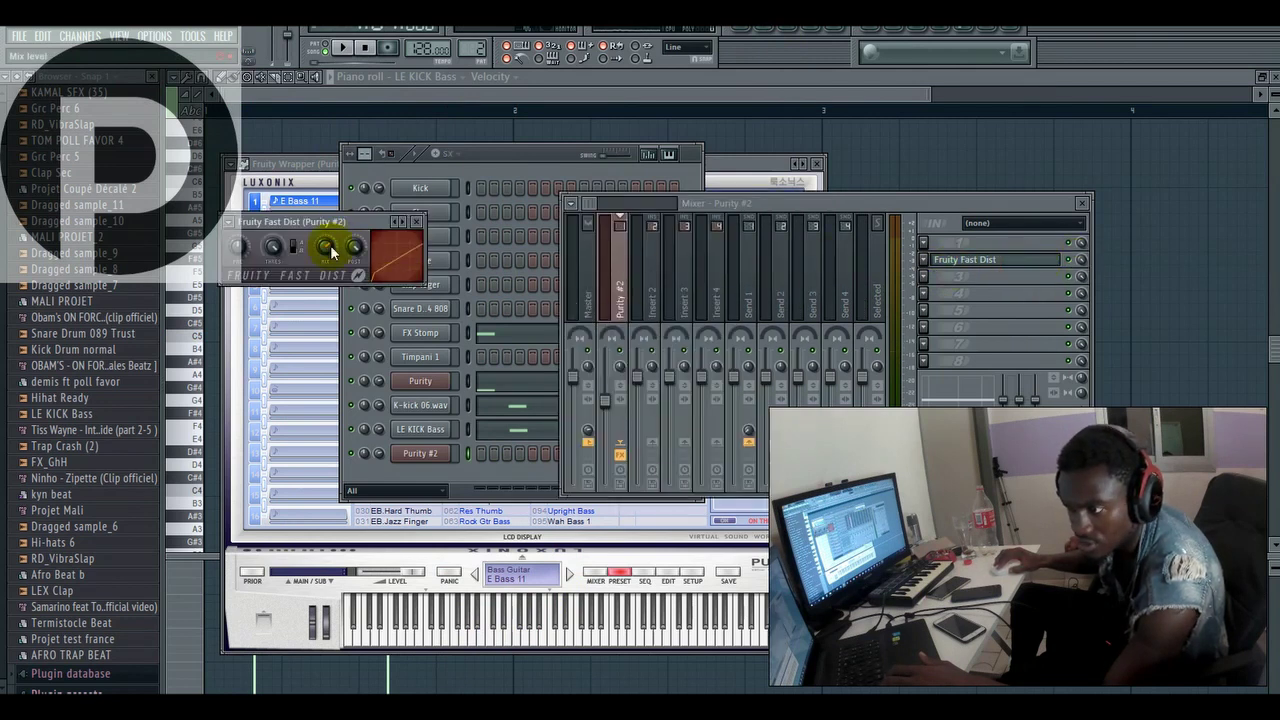
pyautogui.click(513, 628)
pyautogui.press('space')
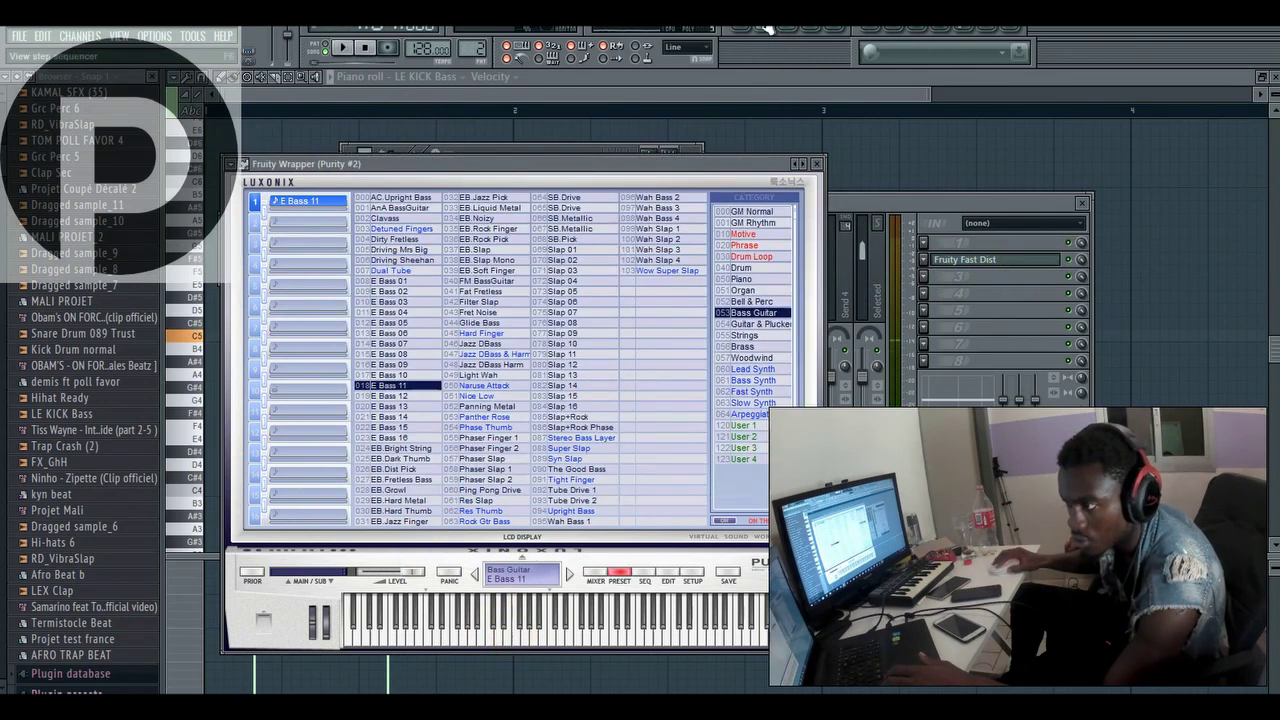
# - Open the Purity #2 piano roll, audition pitches against the beat and add an F#4 note at the start of bar 1
pyautogui.click(767, 27)
pyautogui.click(453, 381)
pyautogui.rightClick(445, 465)
pyautogui.click(475, 468)
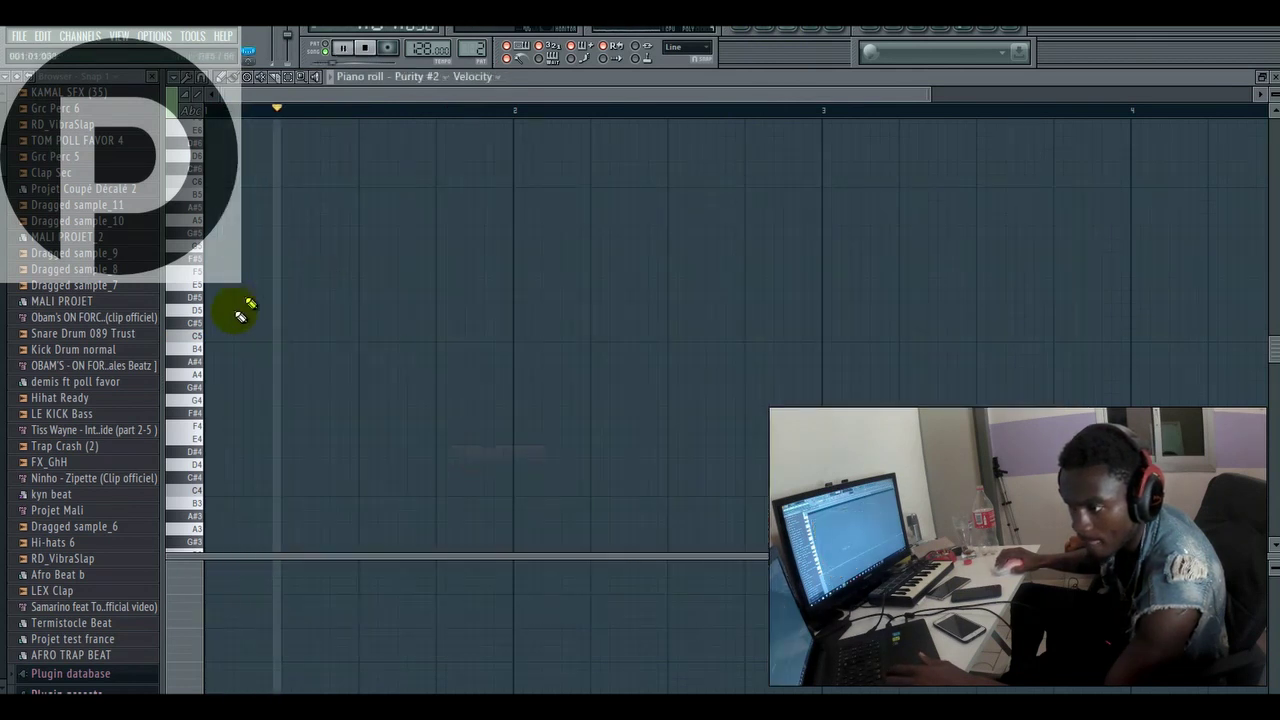
pyautogui.click(202, 337)
pyautogui.press('space')
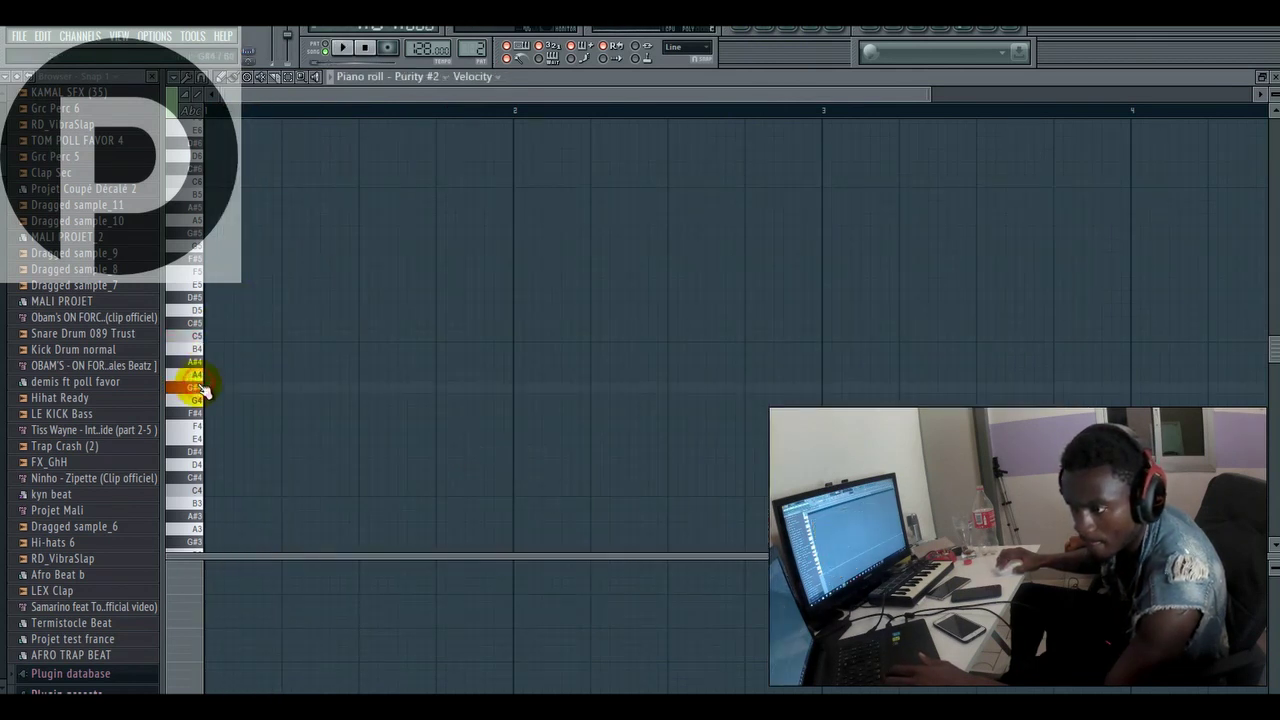
pyautogui.scroll(-3, 203, 388)
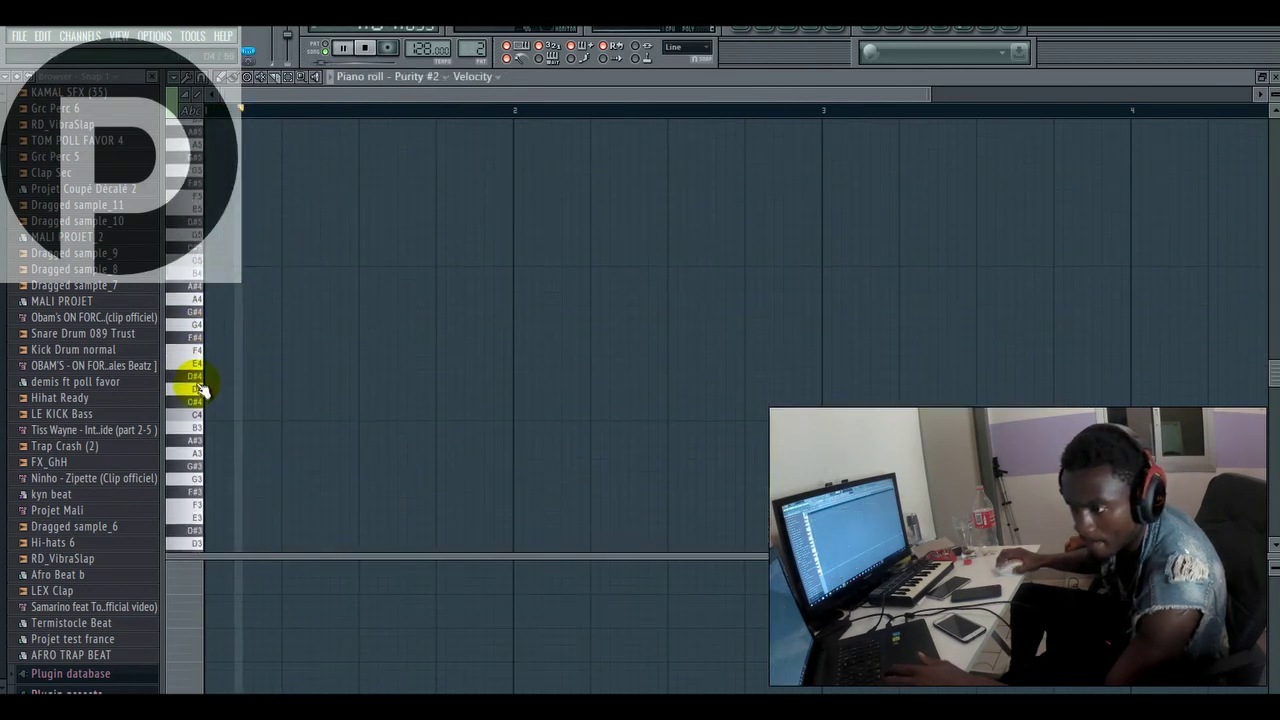
pyautogui.press('space')
pyautogui.click(244, 261)
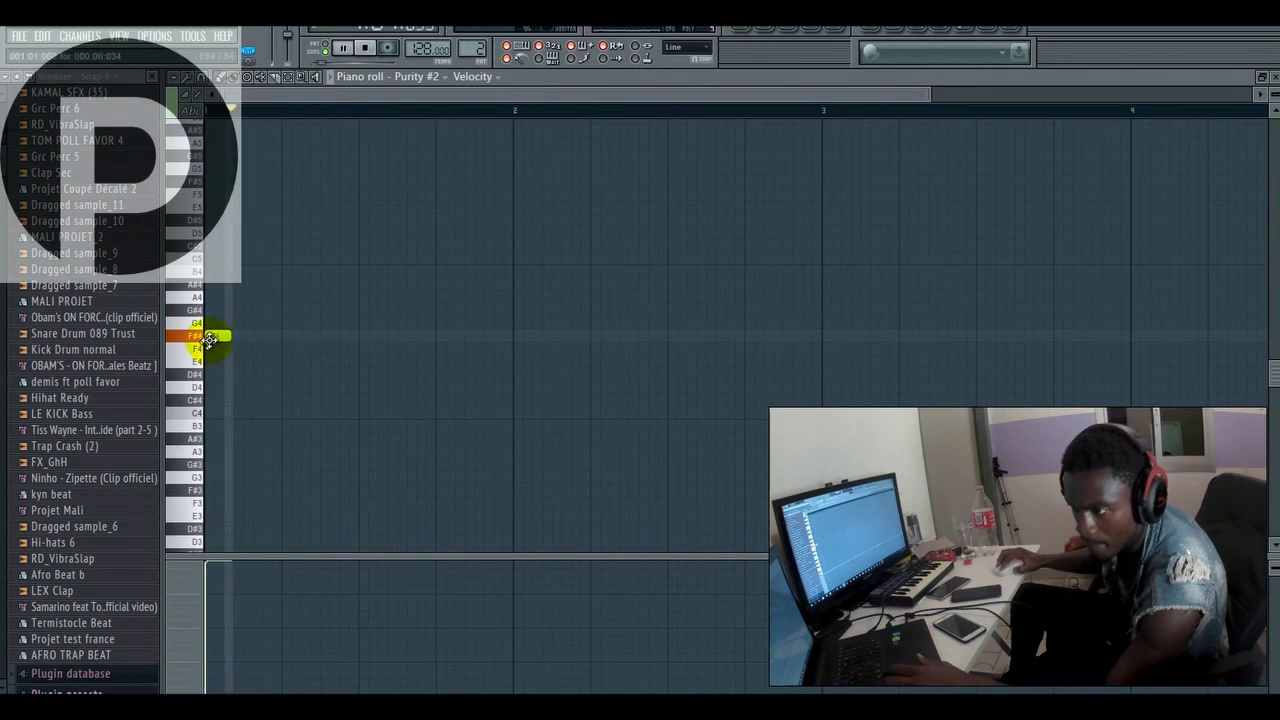
# - Move the bass note into the second beat of bar 1 and lower it to D4 while checking it with playback
pyautogui.press('space')
pyautogui.moveTo(330, 346); pyautogui.dragTo(319, 348)
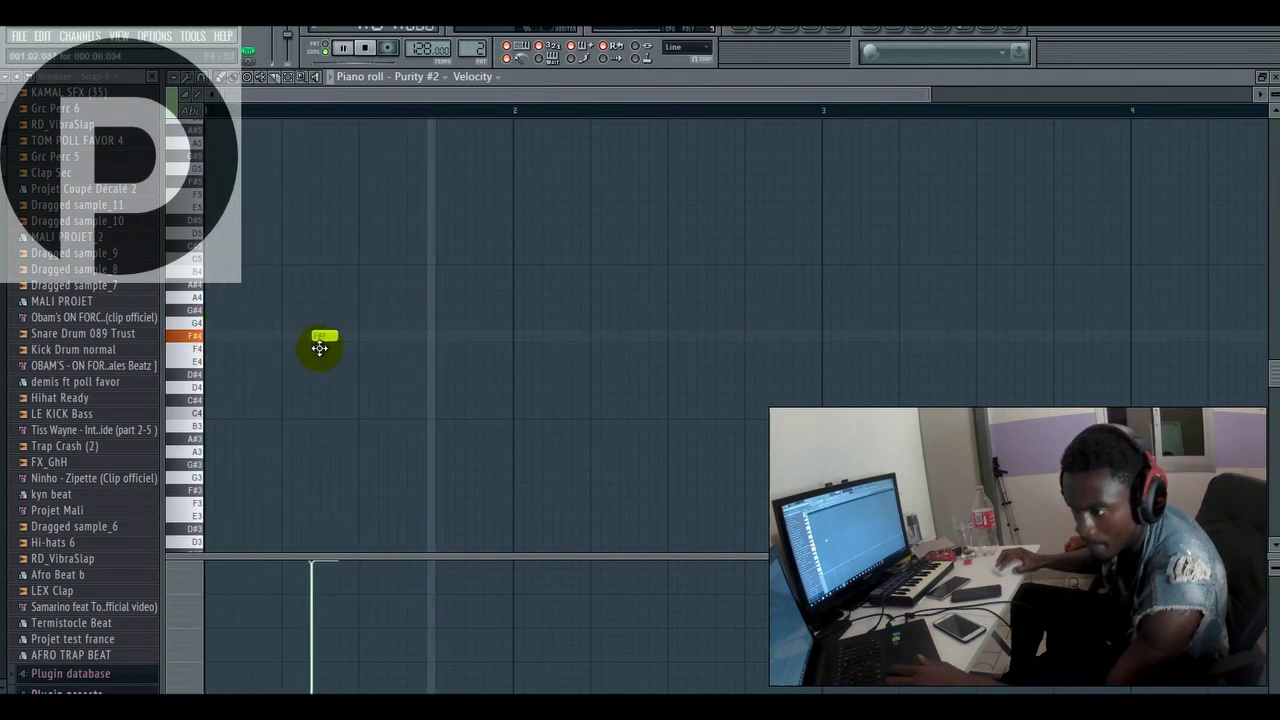
pyautogui.press('space')
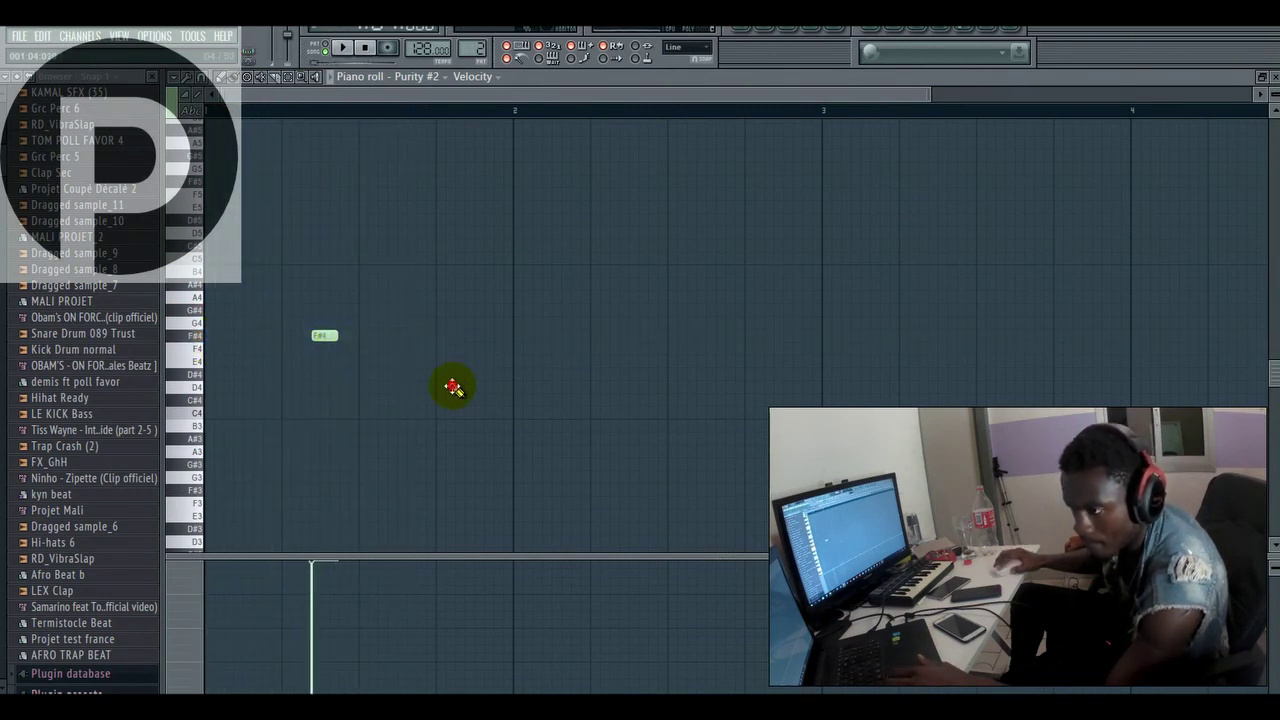
pyautogui.moveTo(457, 386); pyautogui.dragTo(464, 386)
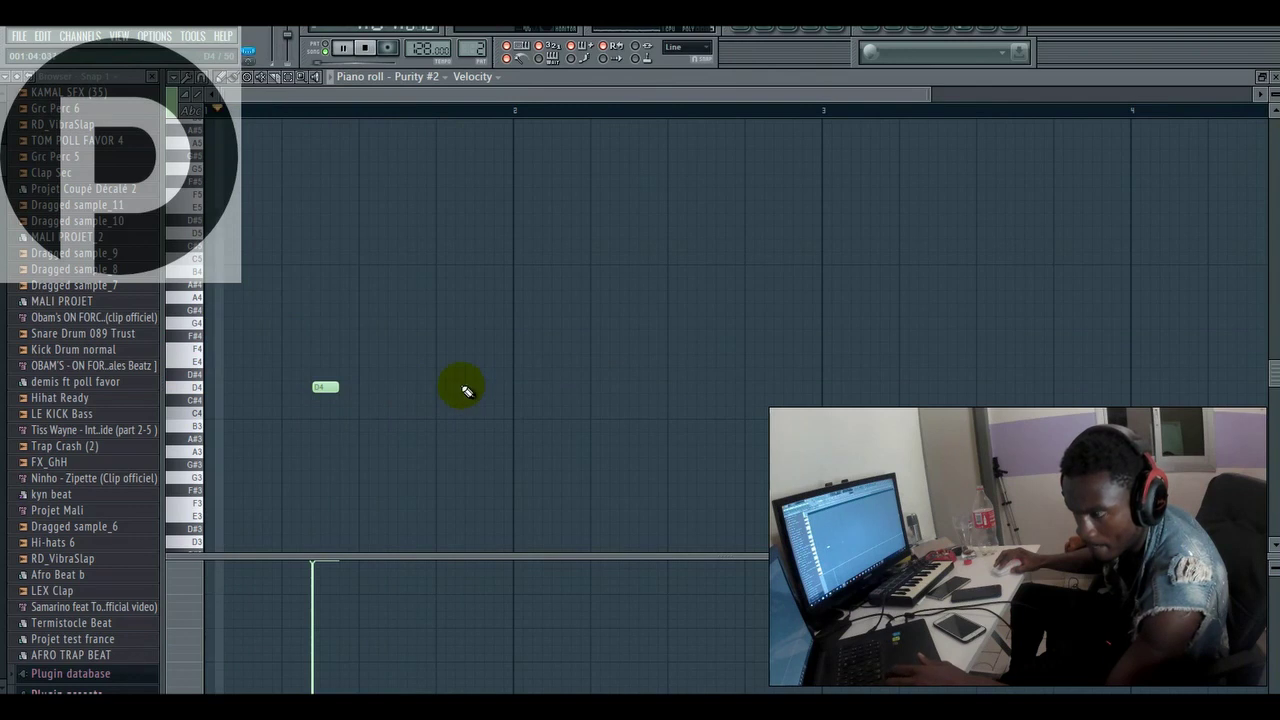
# - Arrange the bass line in bar 1 as a one-beat A3 at the start, a C#4 in beat two and an E4 in beat four
pyautogui.click(467, 388)
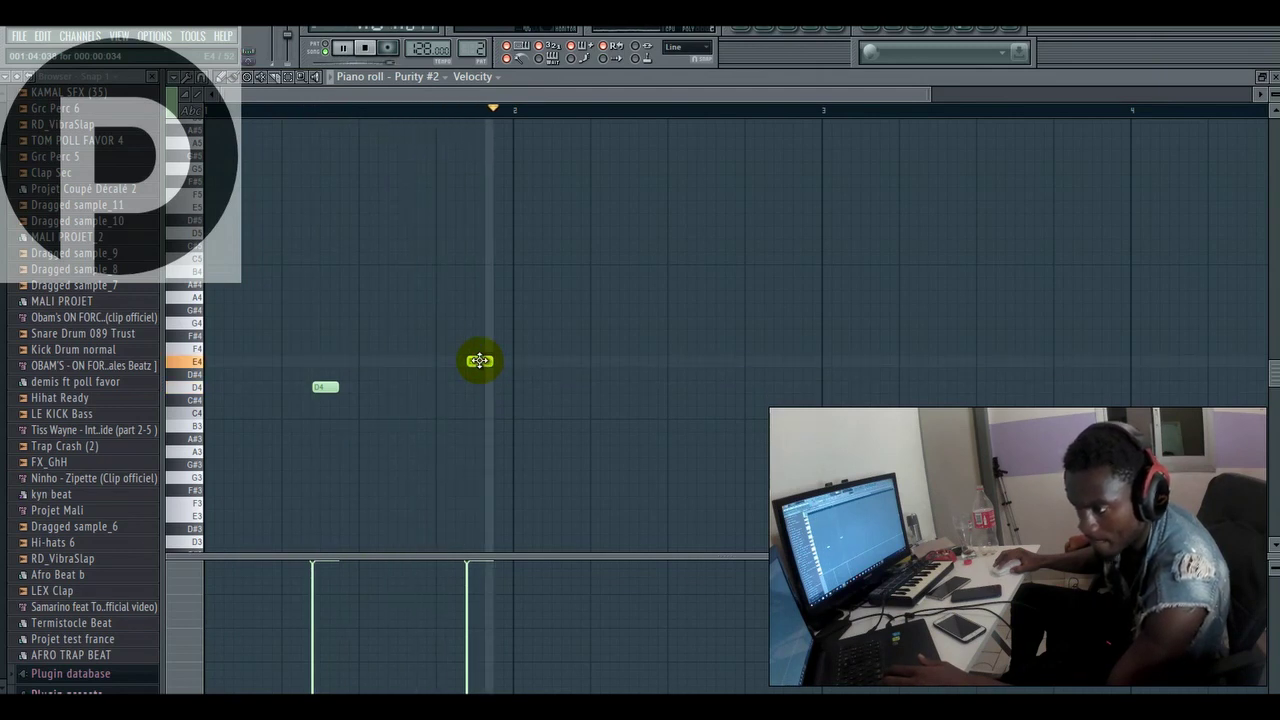
pyautogui.moveTo(320, 386); pyautogui.dragTo(322, 386)
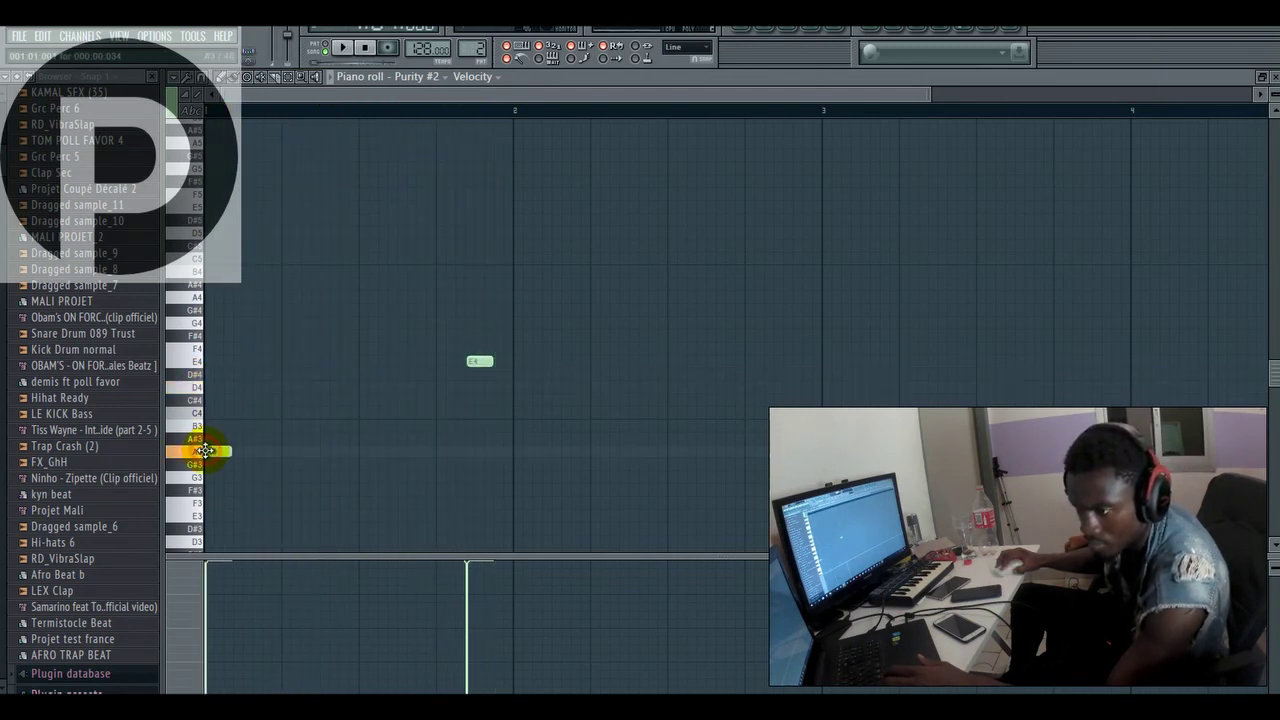
pyautogui.press('space')
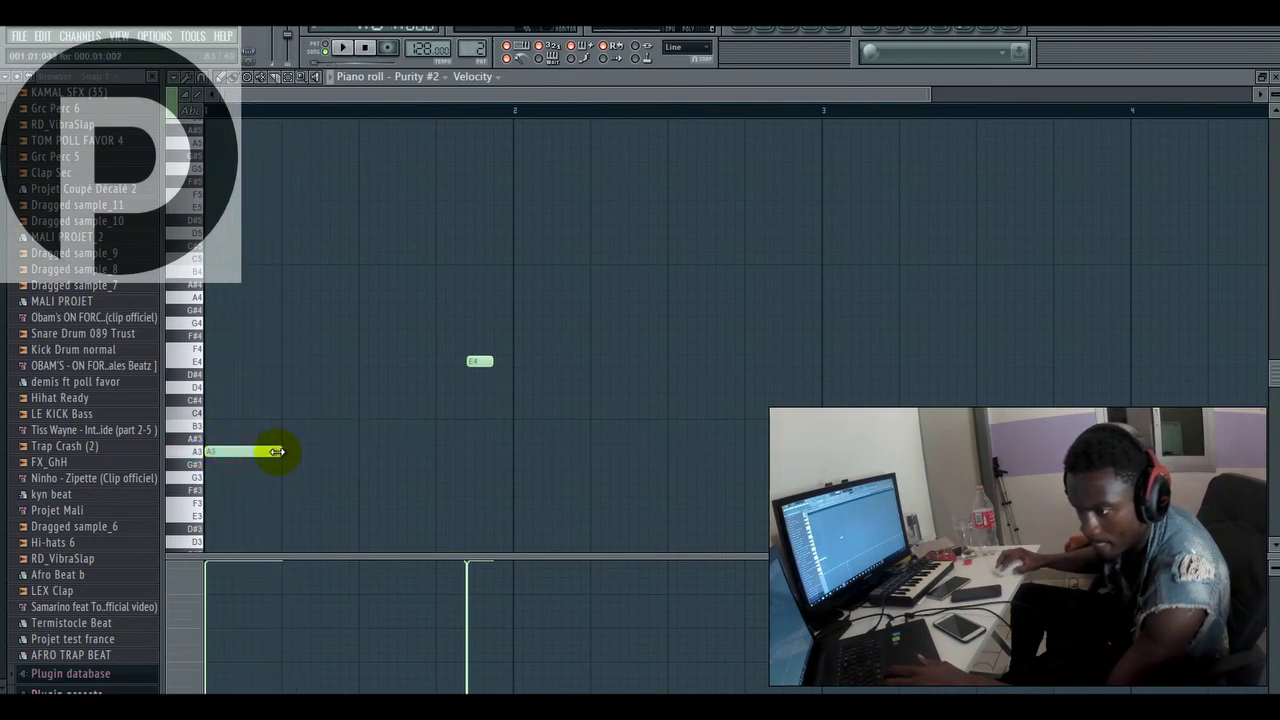
pyautogui.click(312, 402)
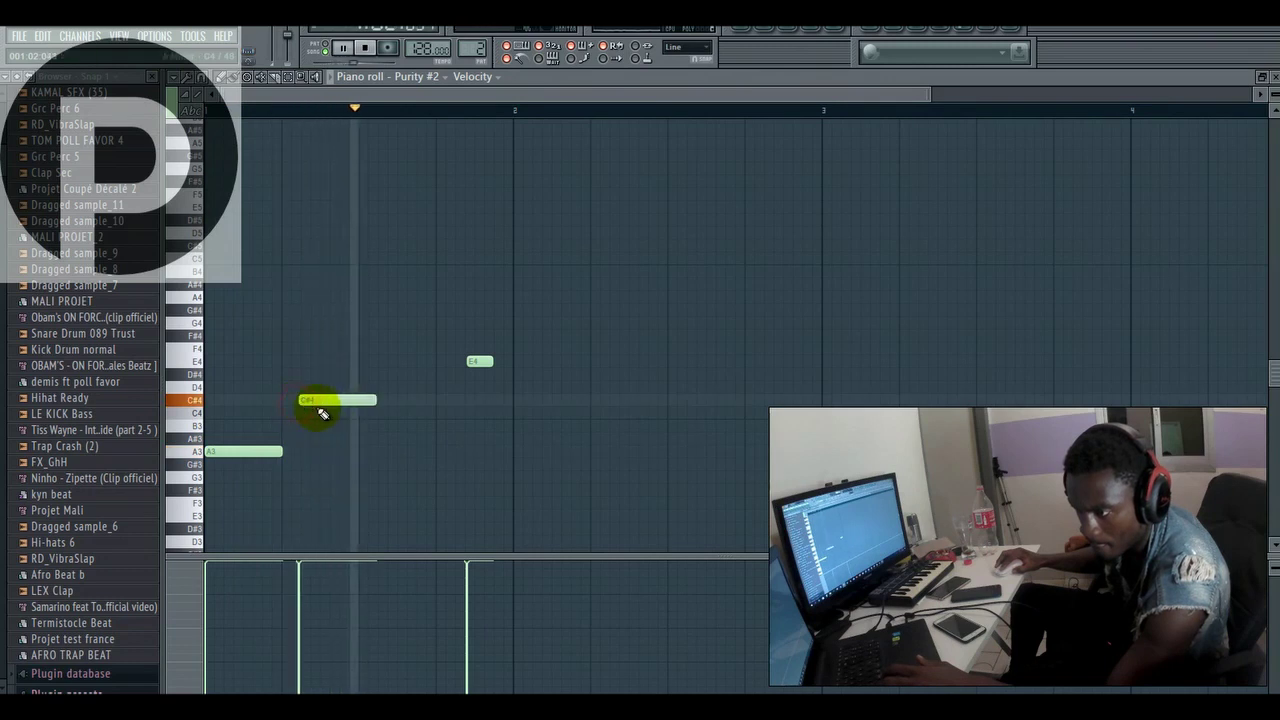
# - Move the C#4 bass note to B3 in beat three of bar 1 and check the line with playback
pyautogui.moveTo(326, 403); pyautogui.dragTo(406, 426)
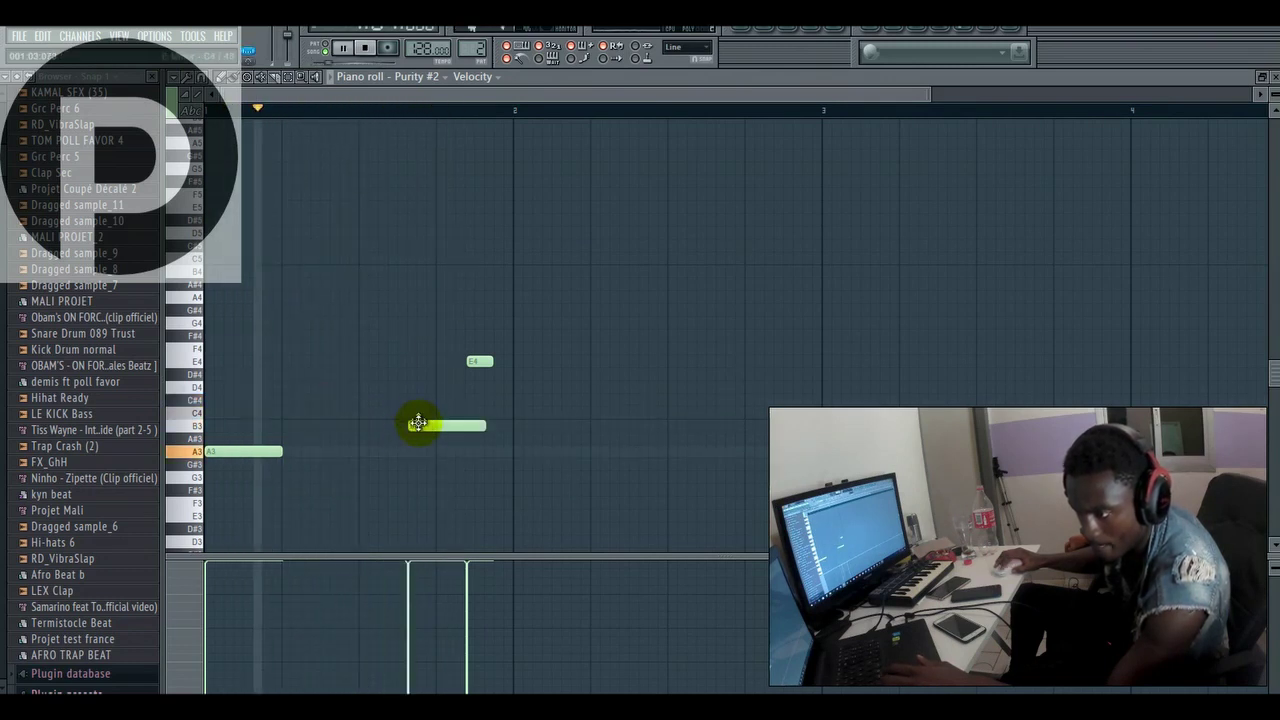
pyautogui.moveTo(418, 423); pyautogui.dragTo(399, 427)
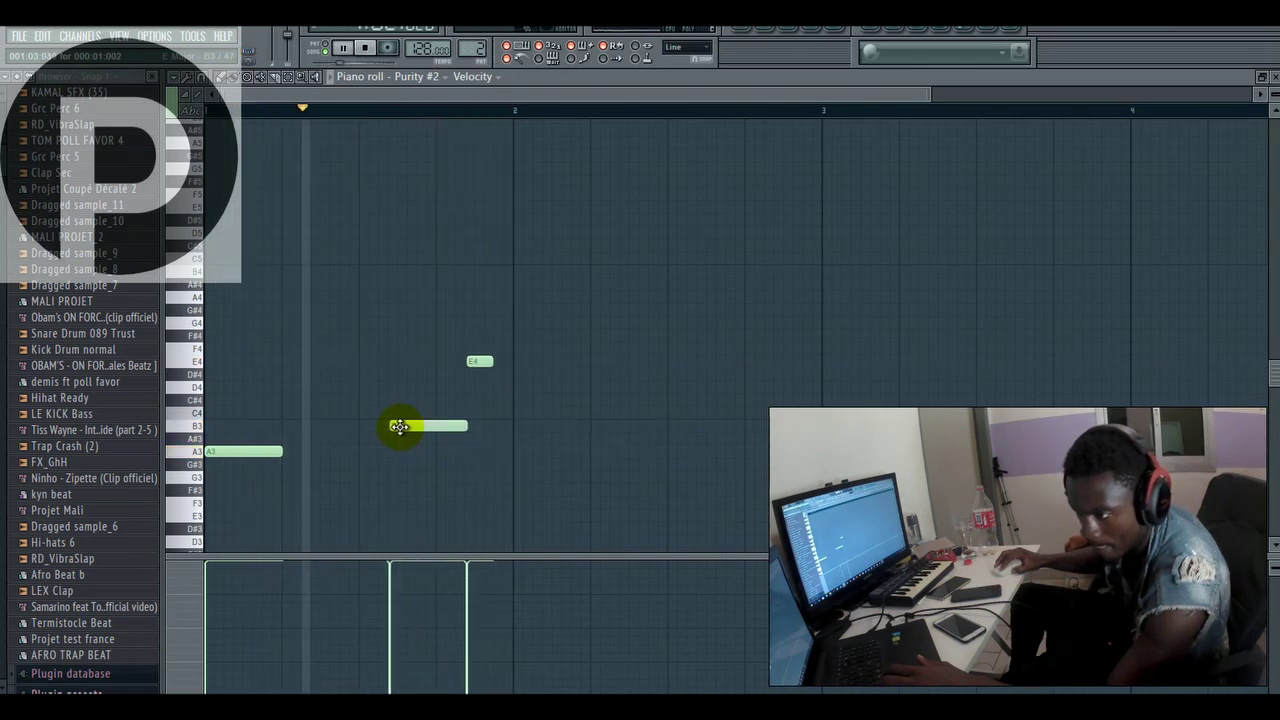
pyautogui.click(239, 452)
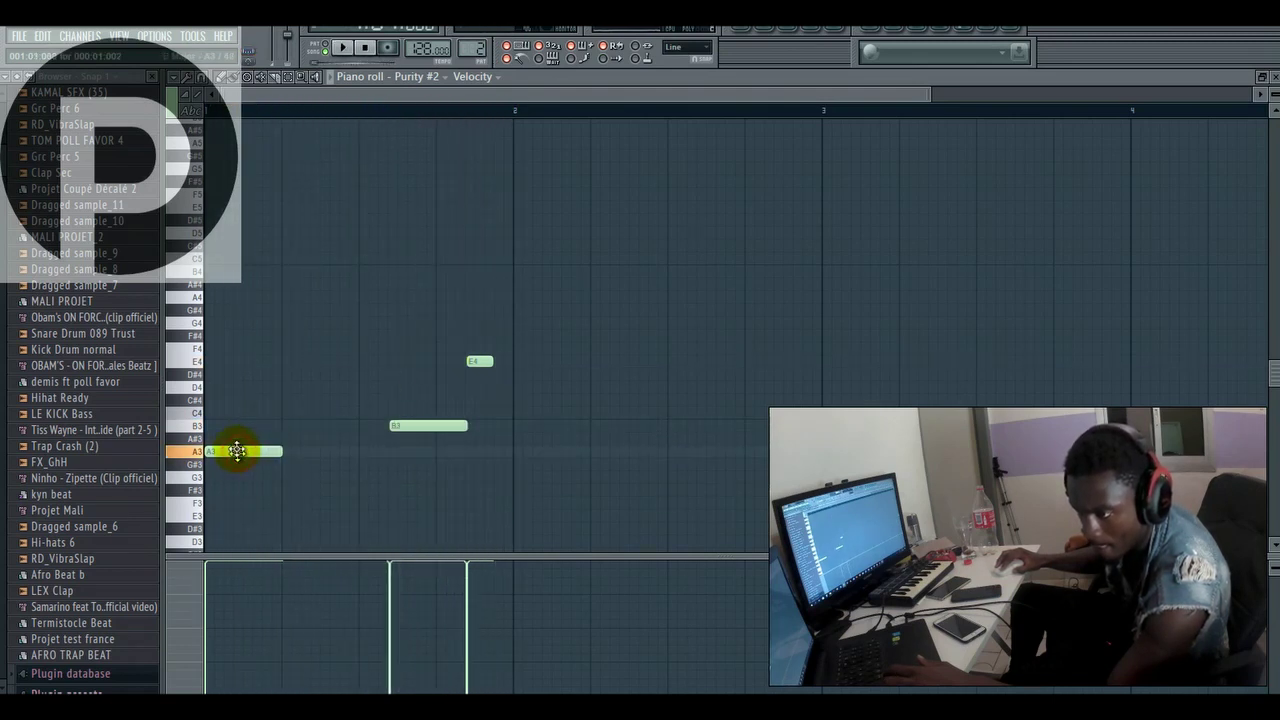
pyautogui.press('space')
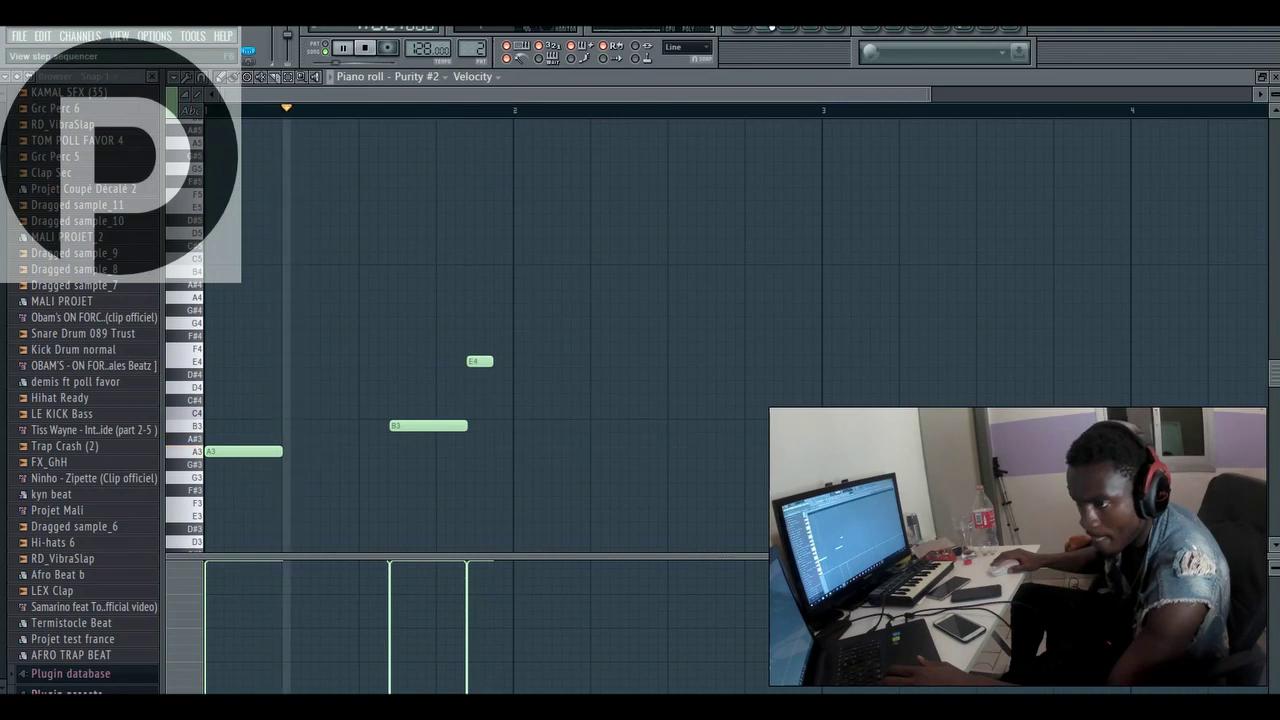
# - Preview the TOM POLL FAVOR 4 sample, load it into a new channel and open its piano roll
pyautogui.click(769, 25)
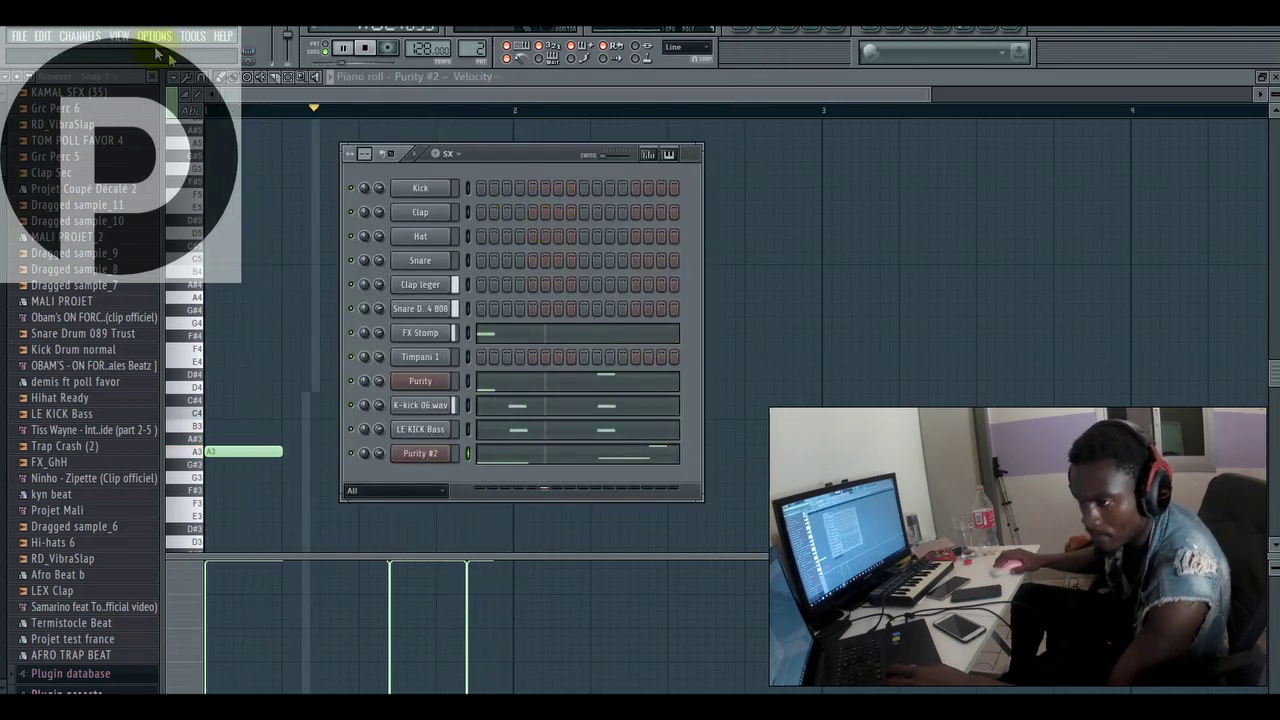
pyautogui.click(88, 145)
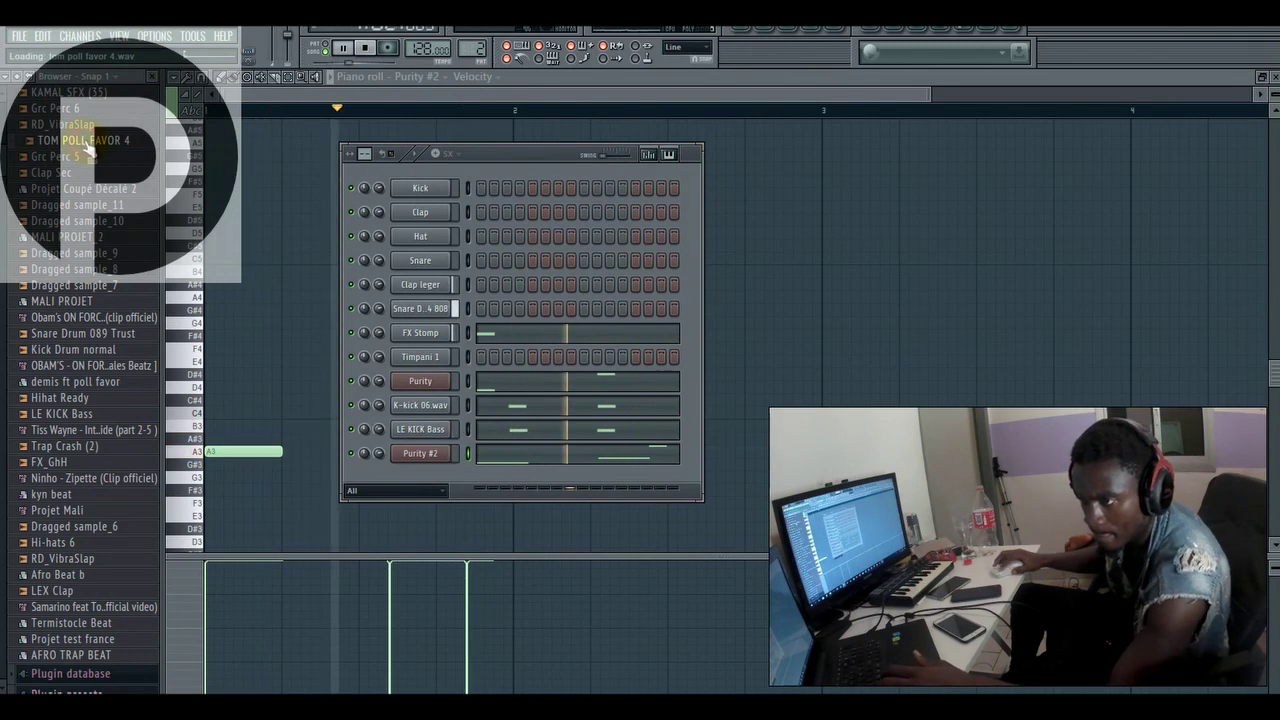
pyautogui.rightClick(88, 143)
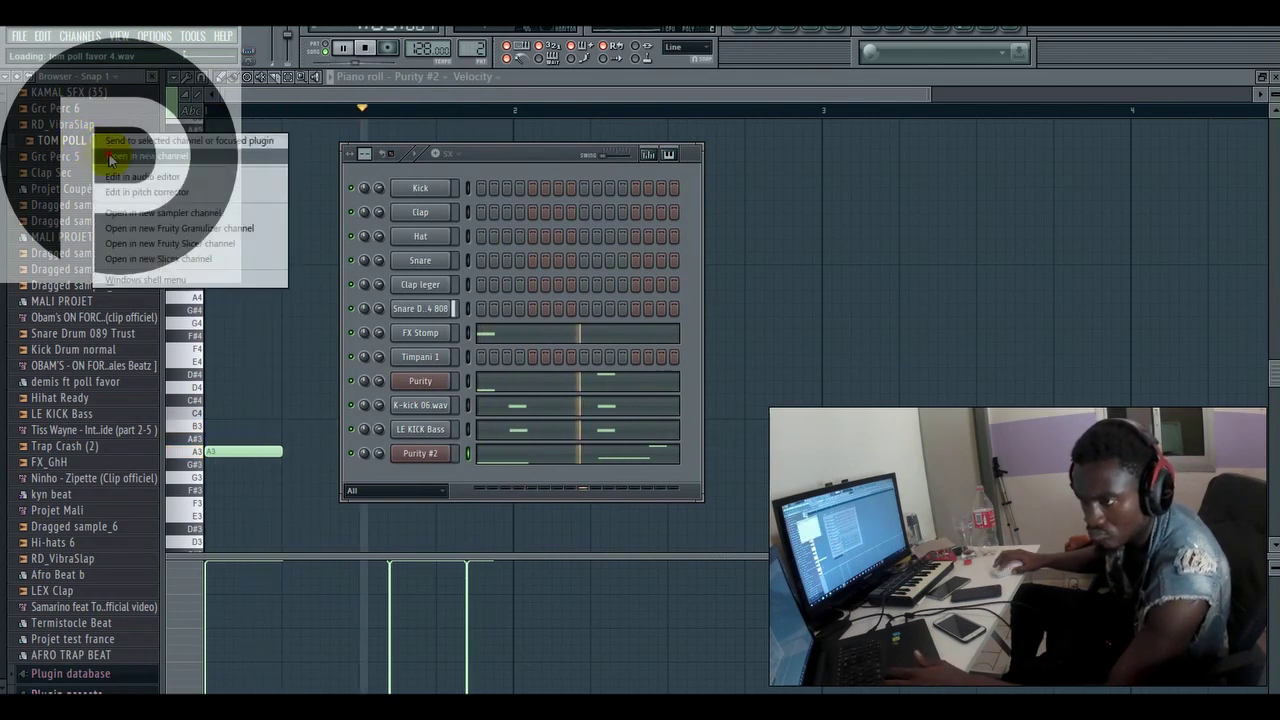
pyautogui.click(110, 166)
pyautogui.rightClick(439, 483)
pyautogui.click(484, 463)
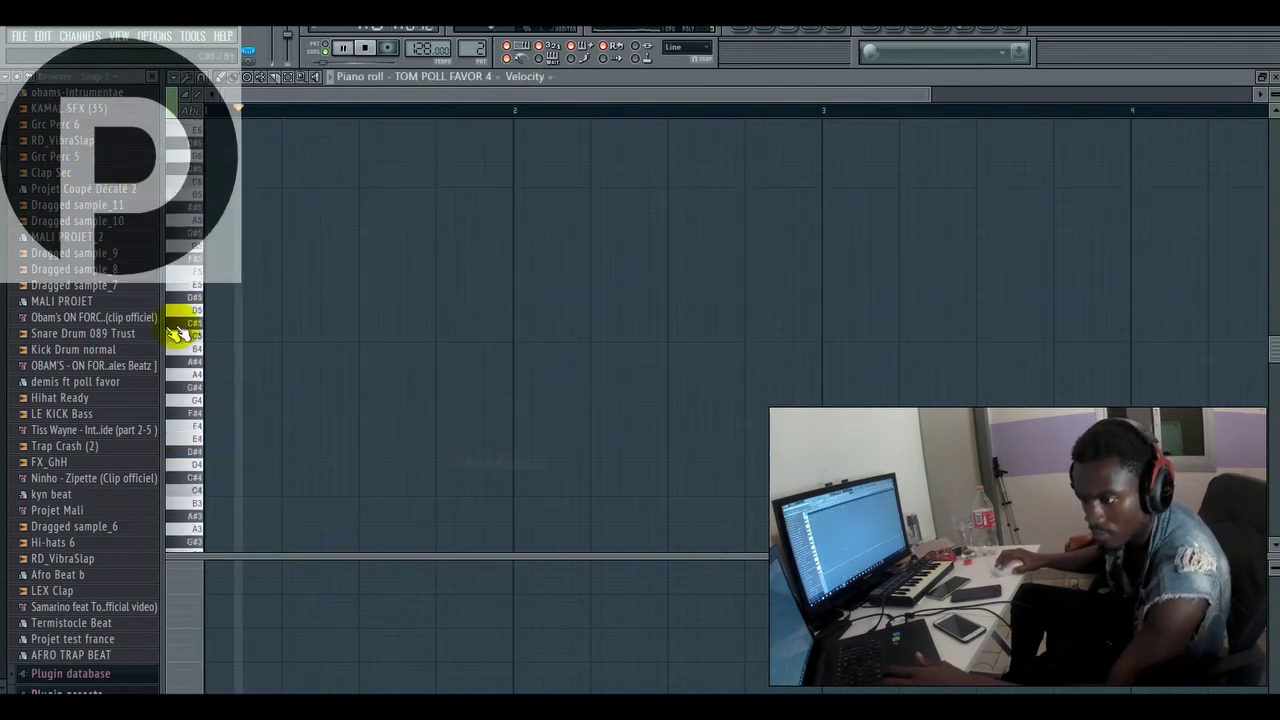
# - Add short C5 tom hits in bar 1, two in beat two and one in beat four, while auditioning with playback
pyautogui.click(270, 334)
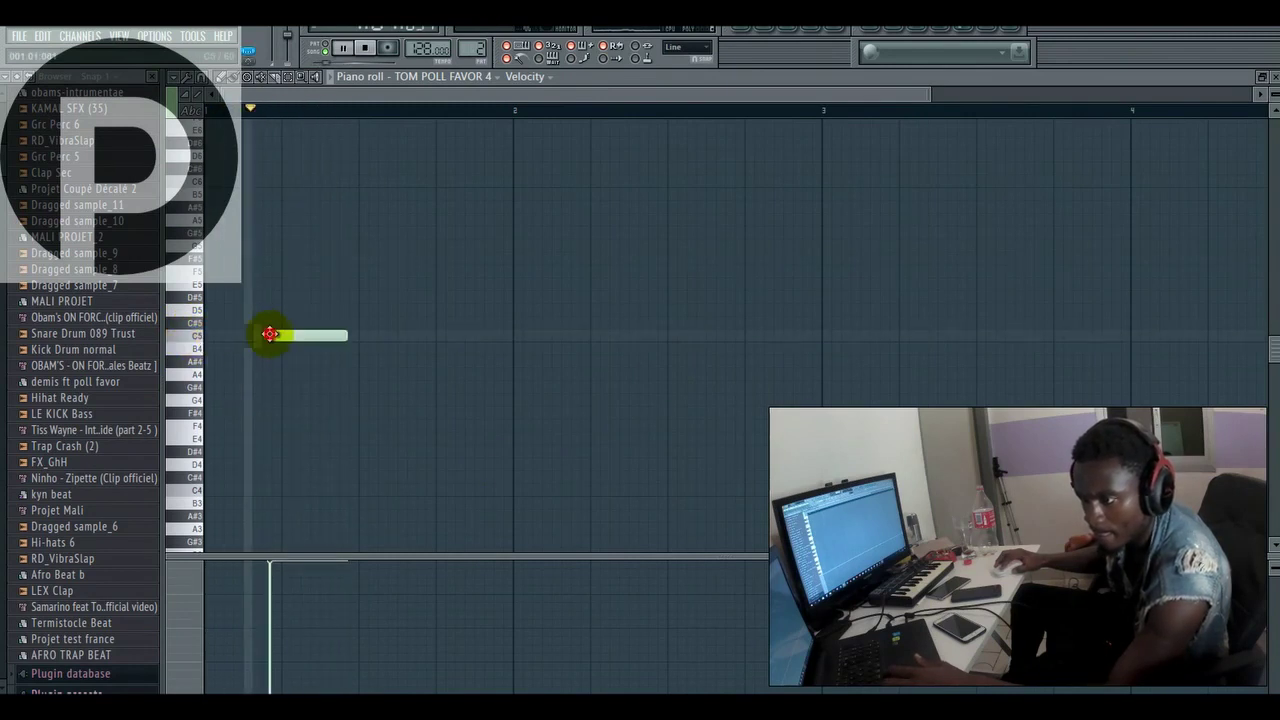
pyautogui.press('space')
pyautogui.click(198, 338)
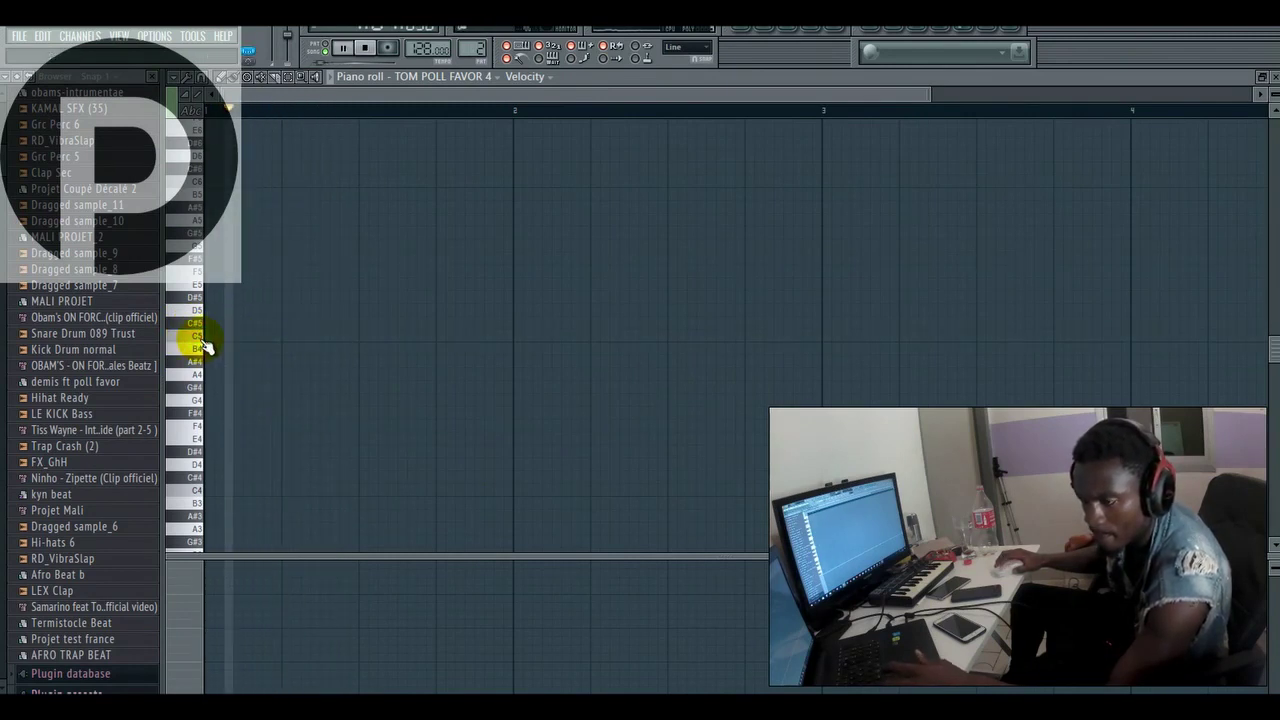
pyautogui.click(198, 338)
pyautogui.press('space')
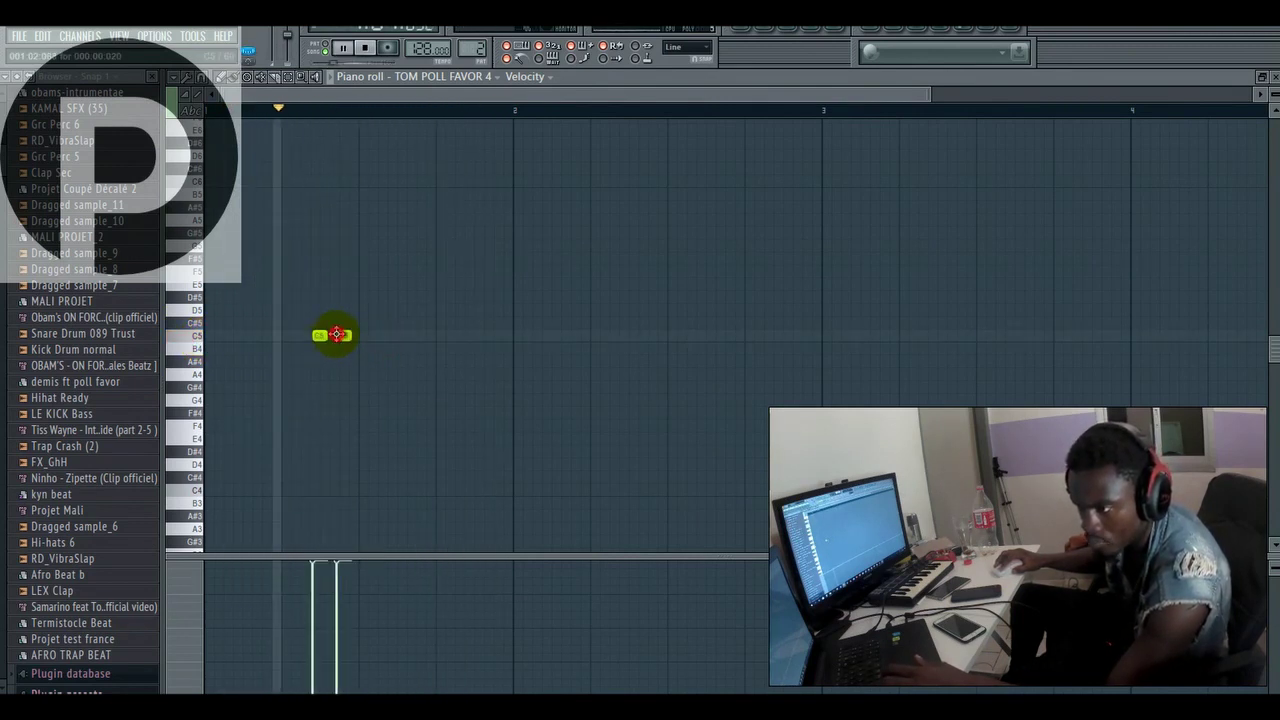
pyautogui.click(340, 336)
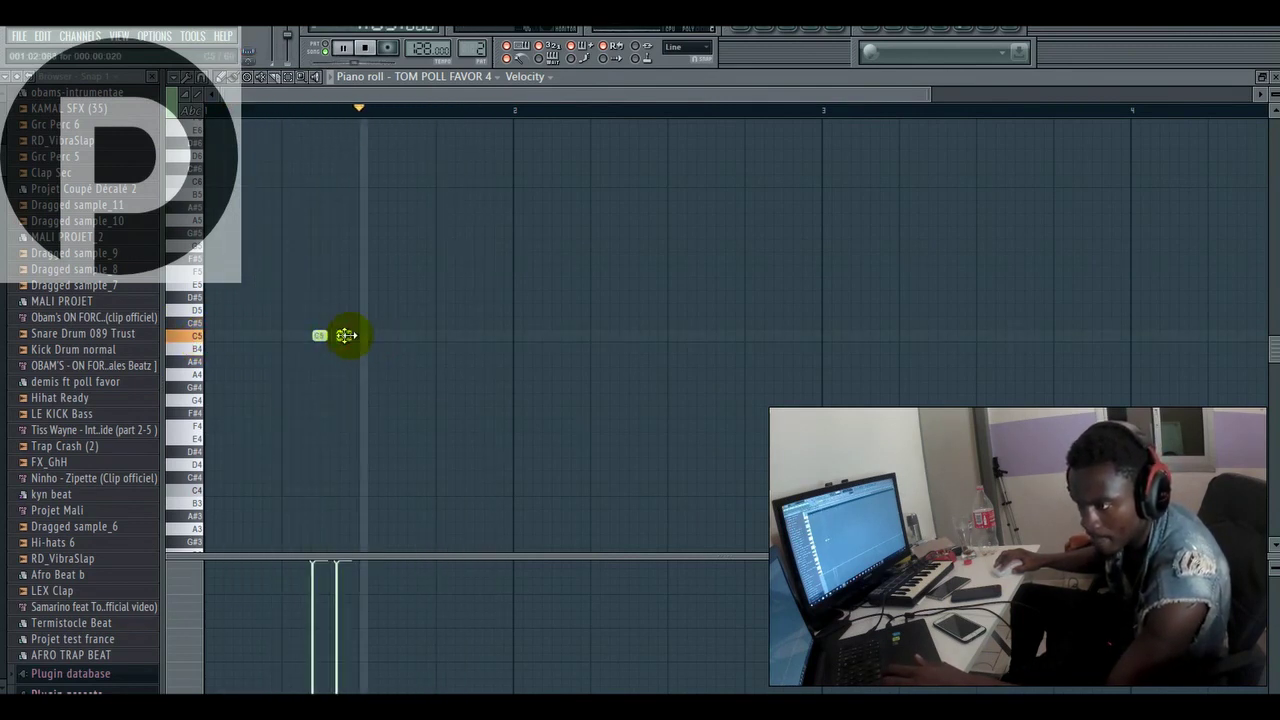
pyautogui.click(468, 337)
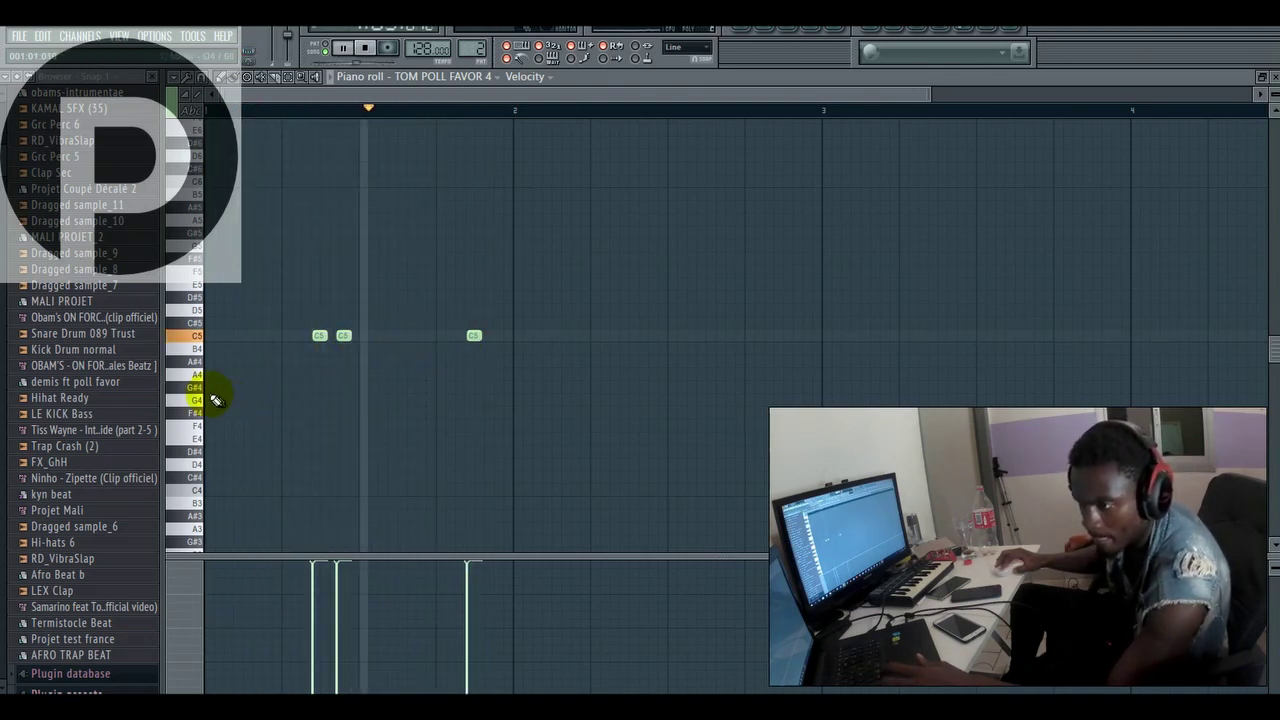
# - Replace the opening A3 in the Purity #2 bass line with a one-beat E4 starting in beat two
pyautogui.click(759, 30)
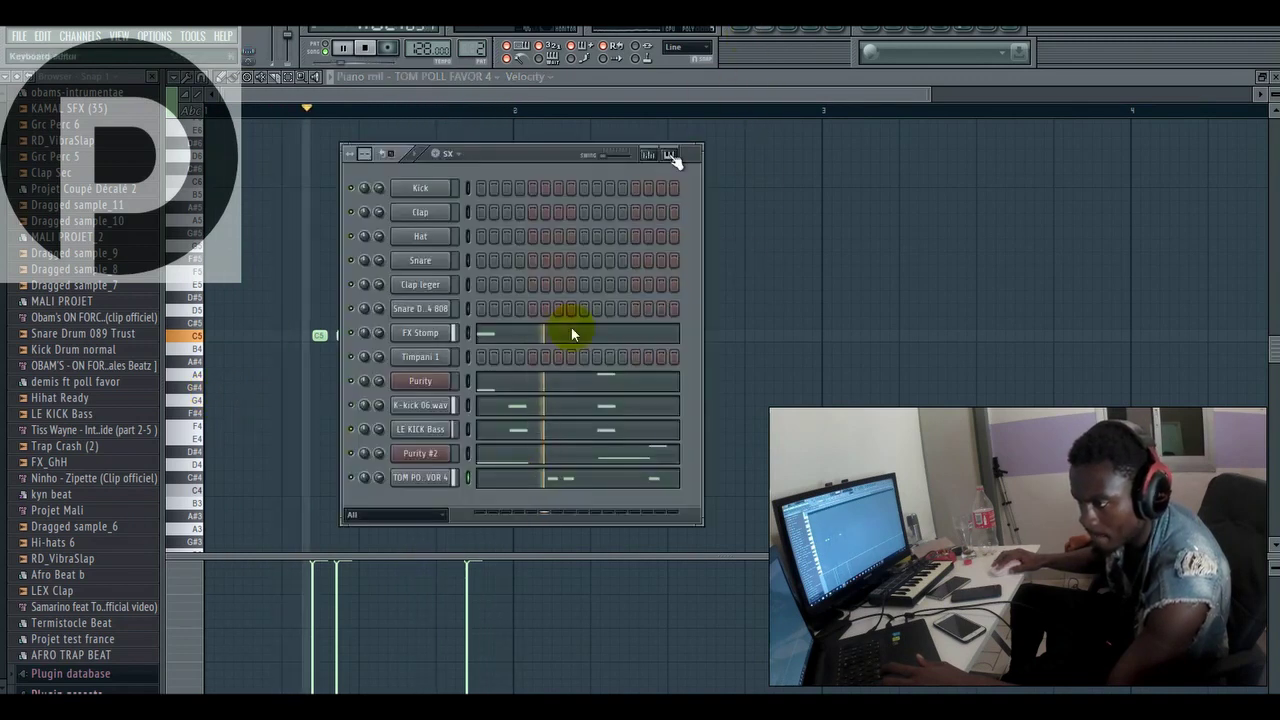
pyautogui.click(555, 455)
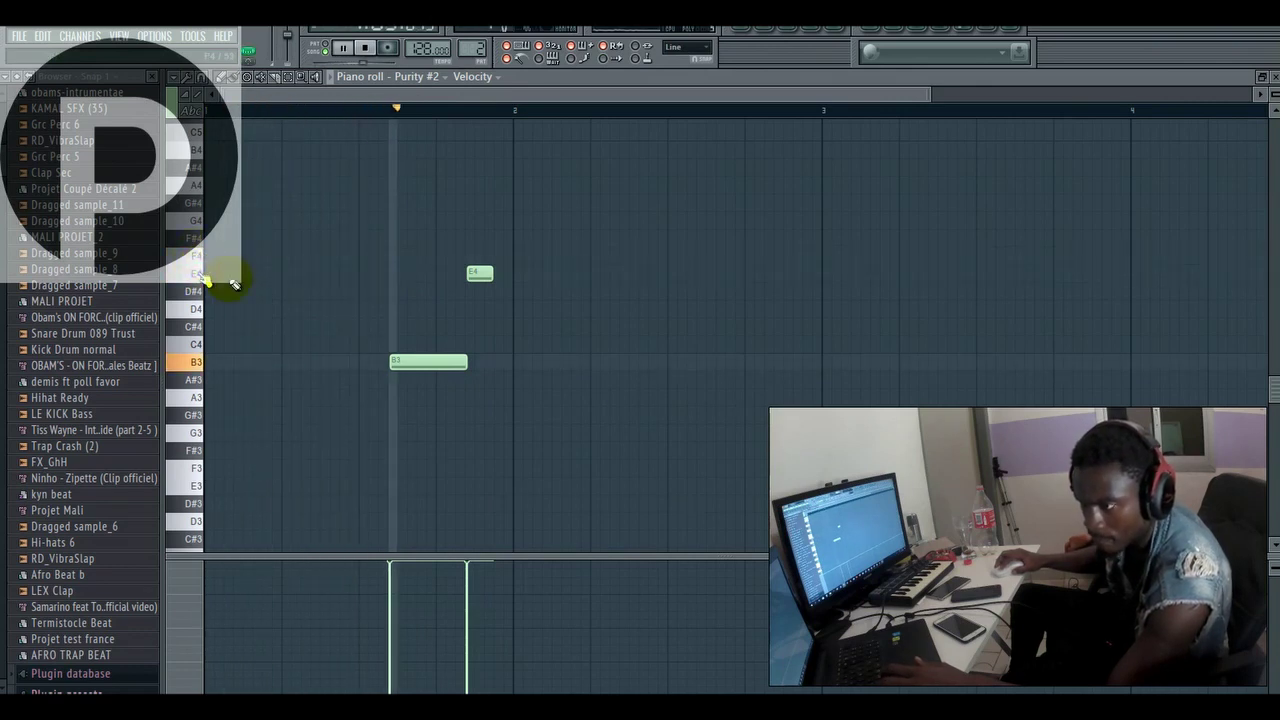
pyautogui.click(310, 275)
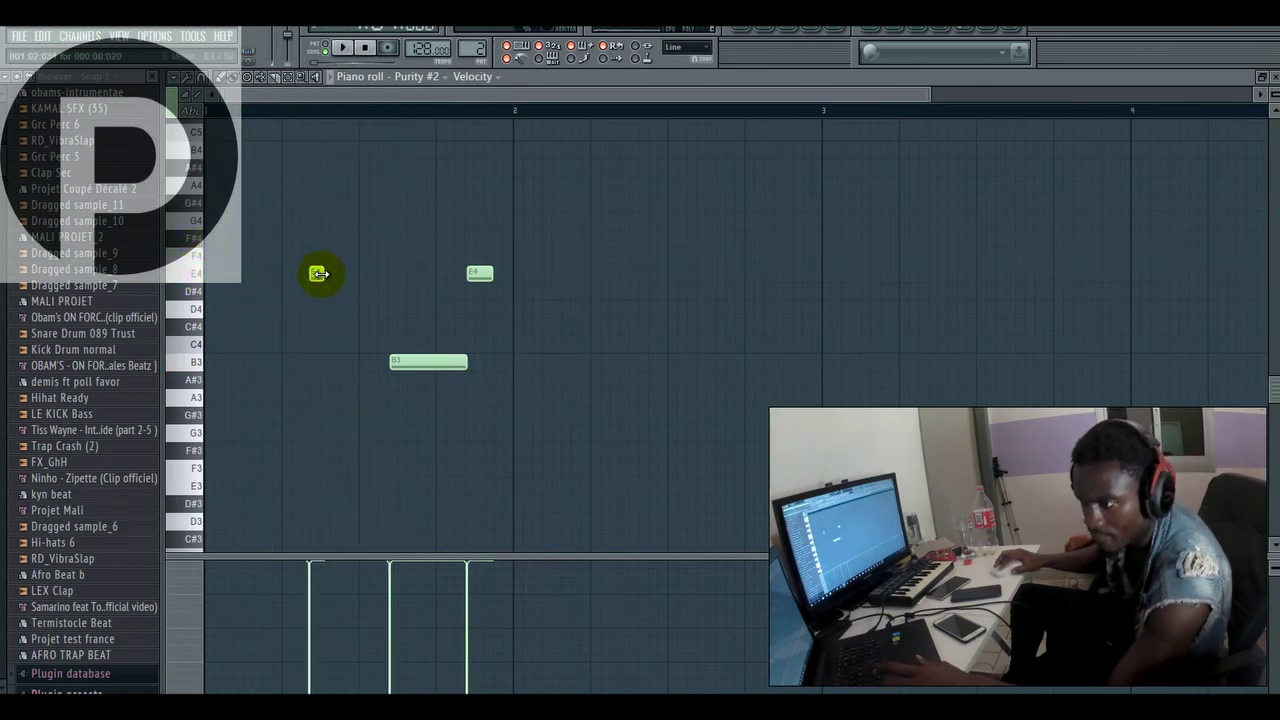
pyautogui.moveTo(366, 273); pyautogui.dragTo(385, 273)
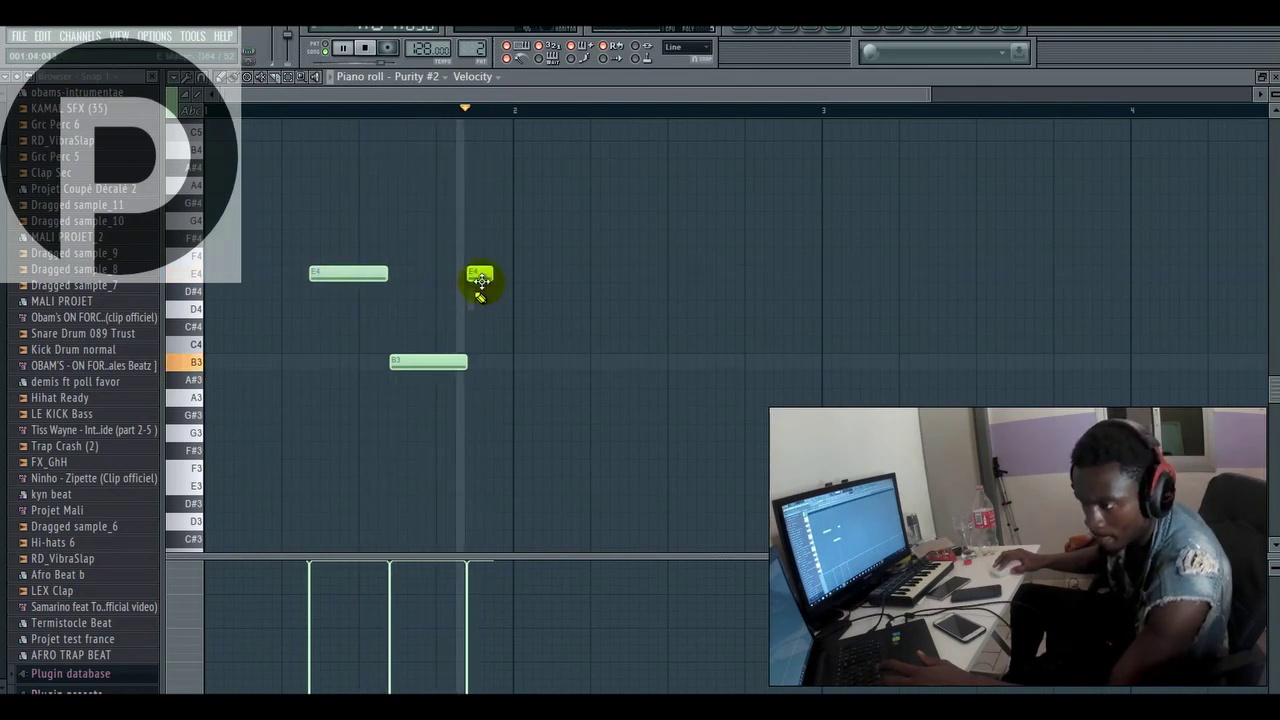
# - Toggle the LE KICK Bass channel to compare, and clear both C5 notes from the K-kick 06.wav piano roll
pyautogui.click(762, 30)
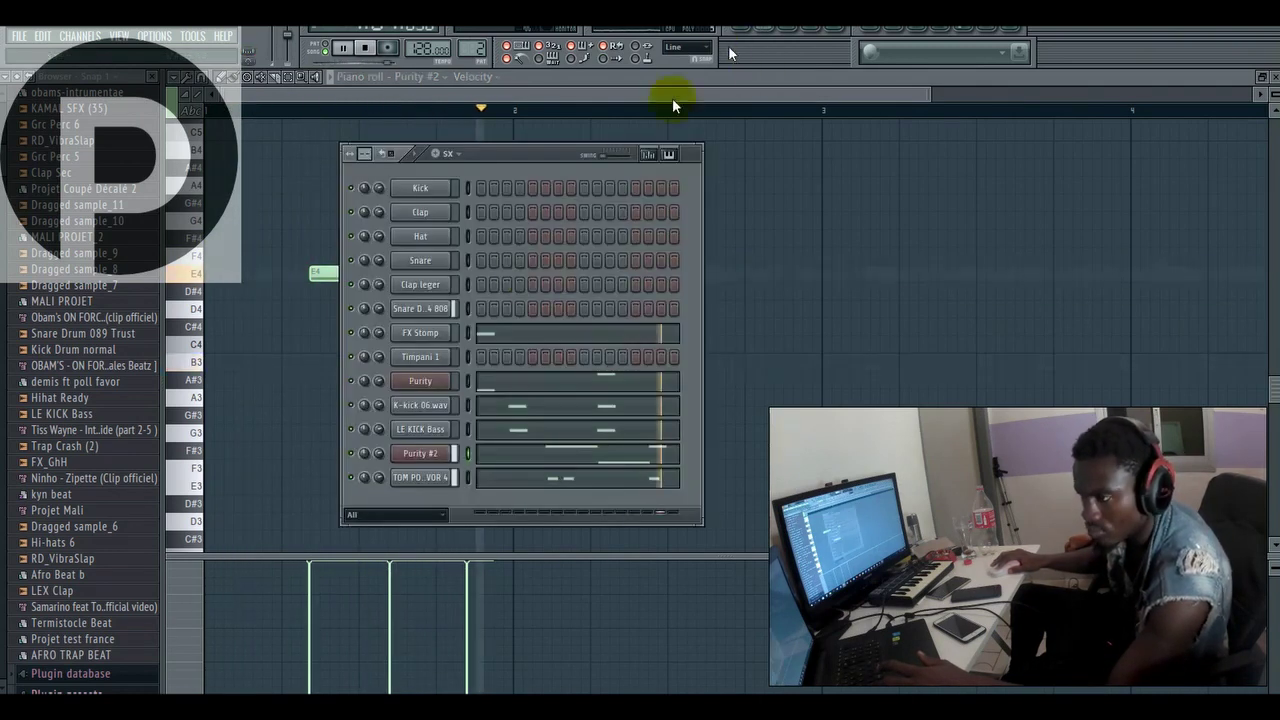
pyautogui.click(352, 431)
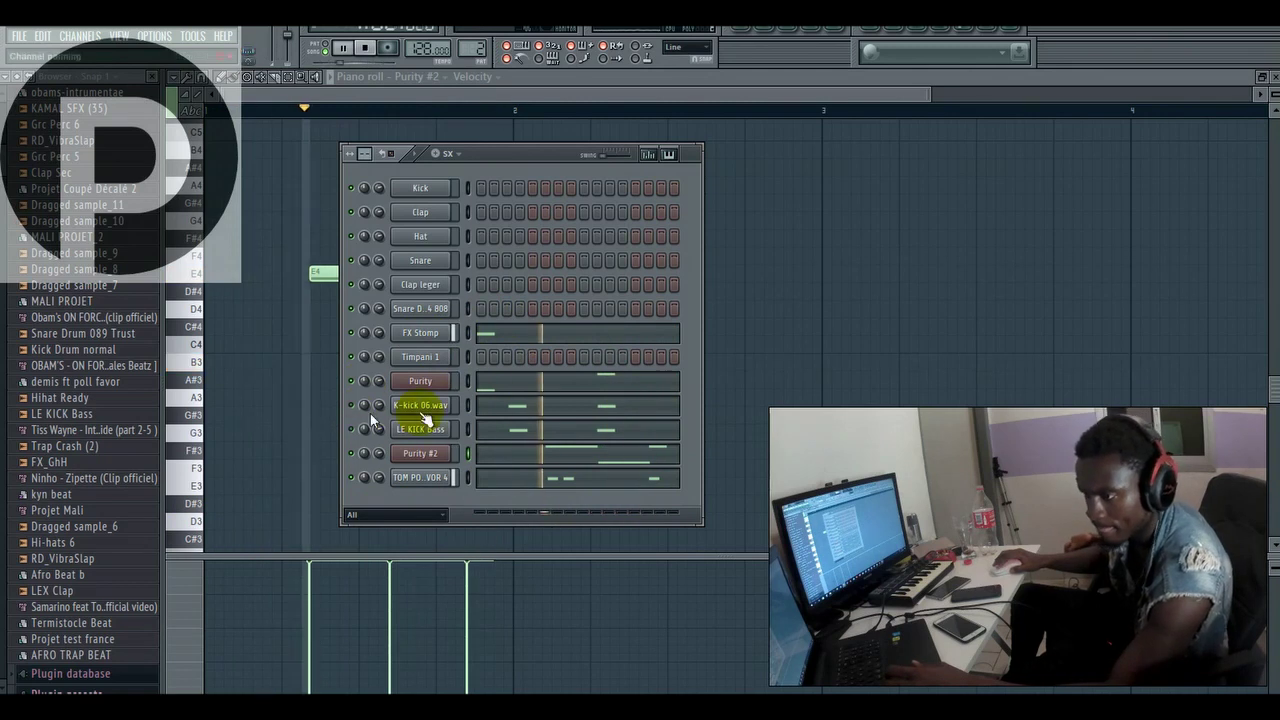
pyautogui.click(514, 405)
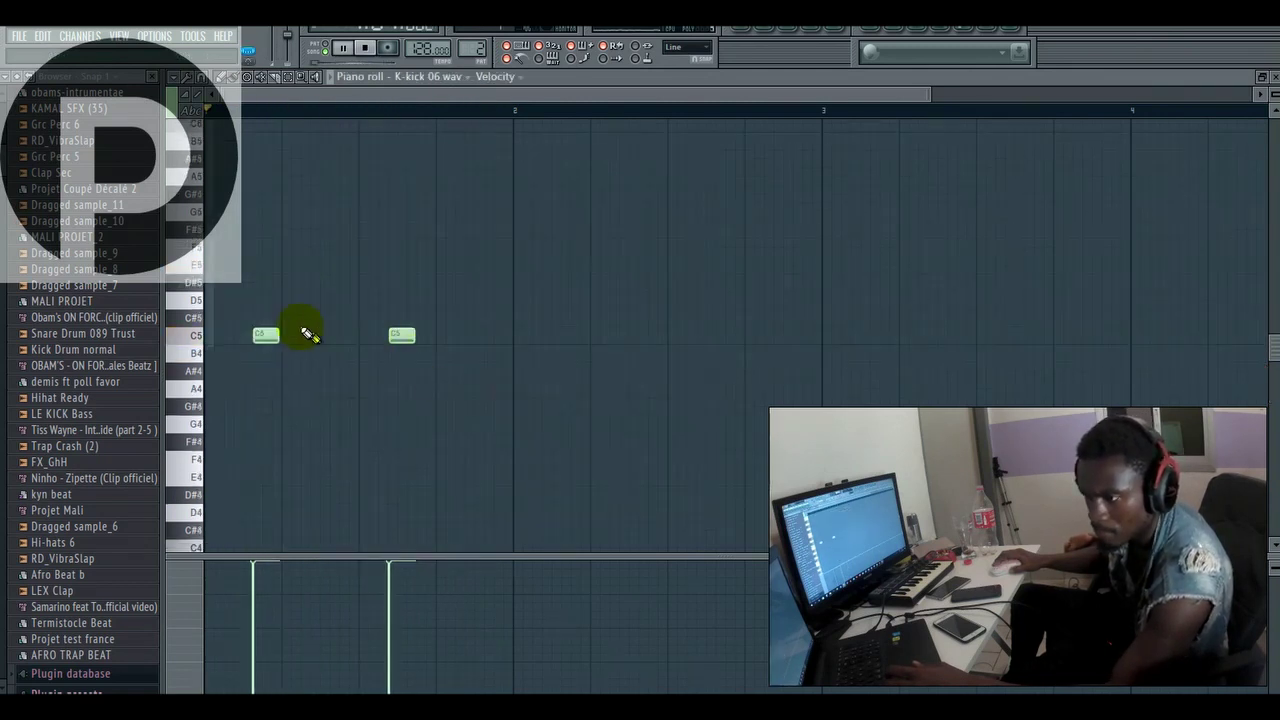
pyautogui.rightClick(270, 332)
pyautogui.press('space')
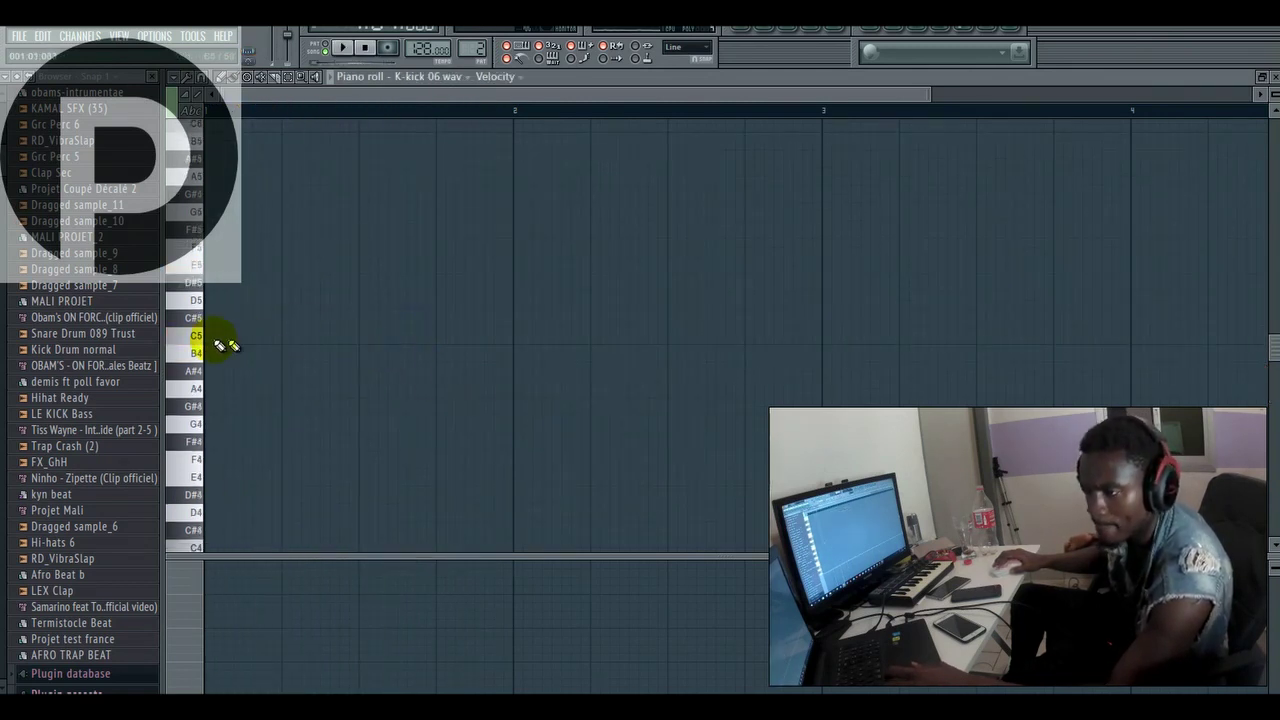
# - Try a short C5 kick at the start of bar 1, and place the hit in beat three instead
pyautogui.press('space')
pyautogui.click(210, 342)
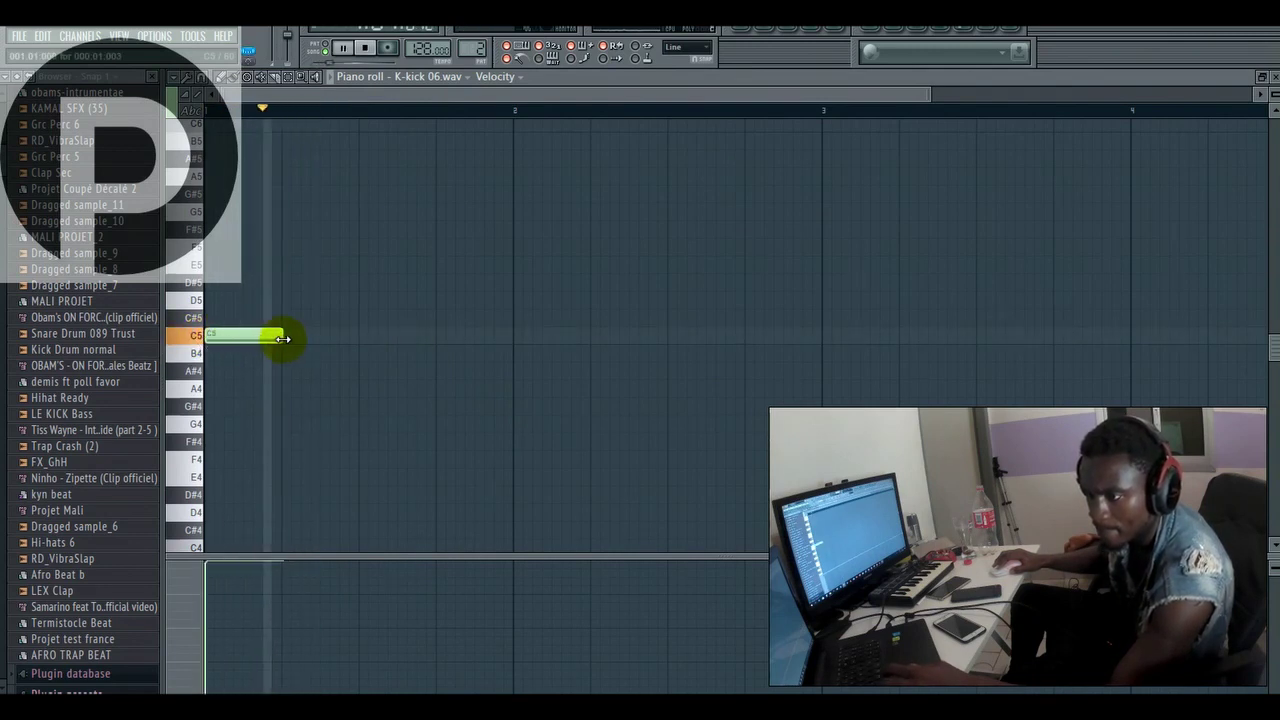
pyautogui.press('space')
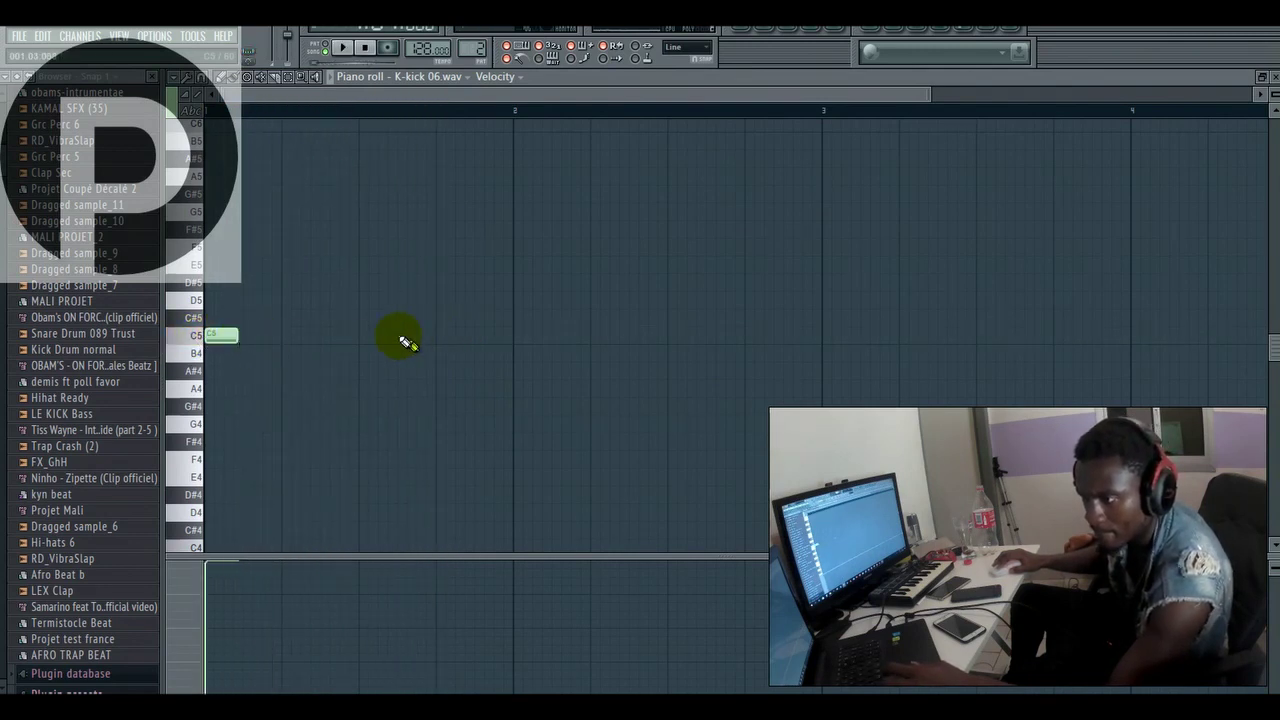
pyautogui.click(396, 340)
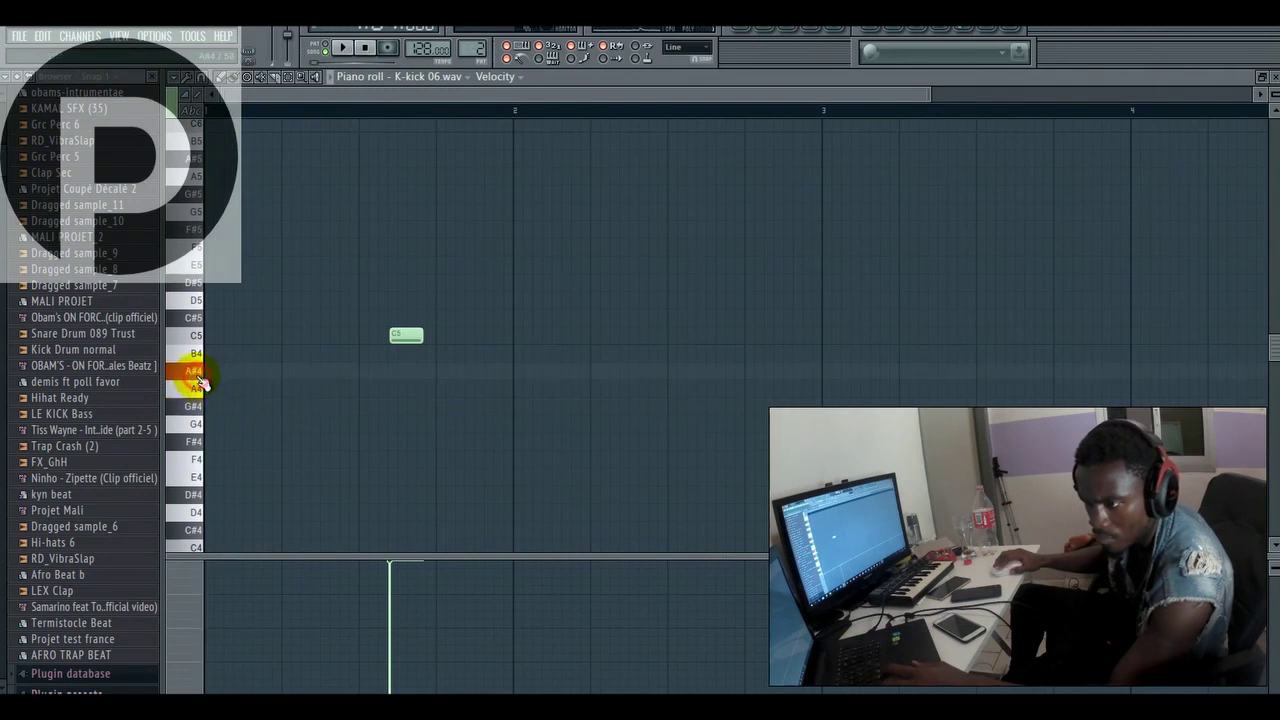
# - Try an A#4 kick hit late in beat one during playback and delete it again
pyautogui.click(199, 375)
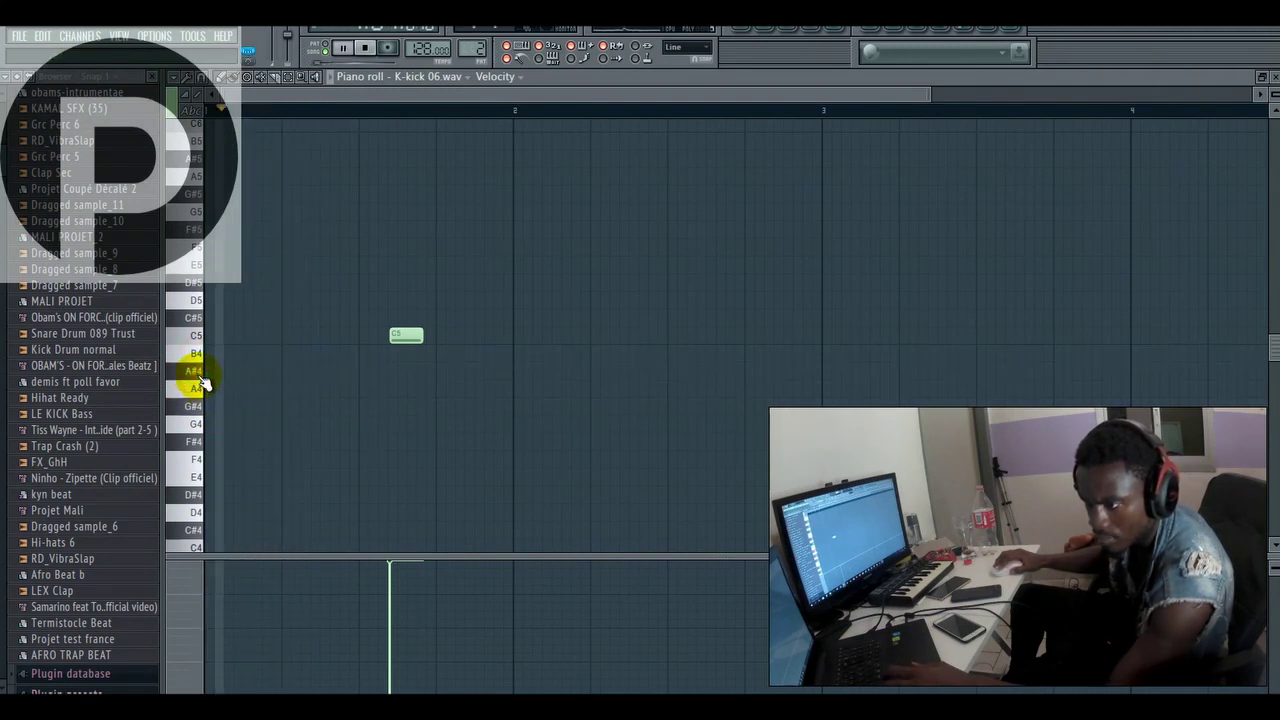
pyautogui.click(200, 377)
pyautogui.click(200, 377)
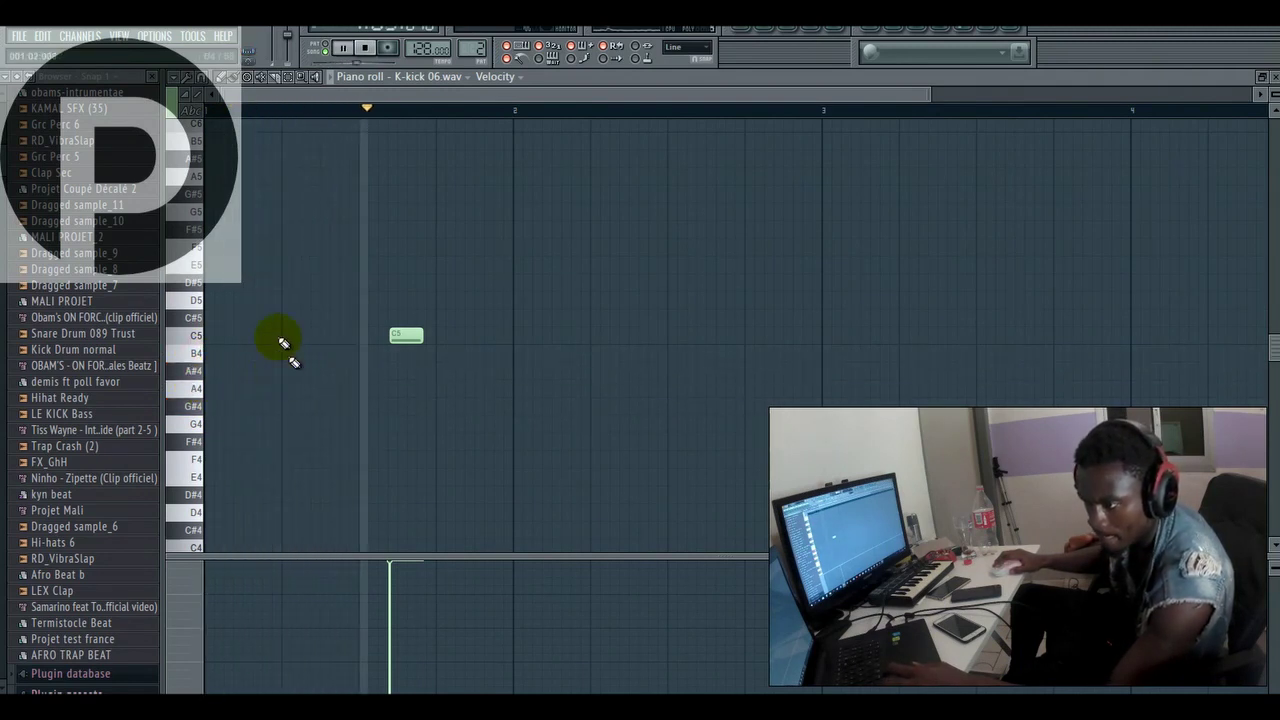
pyautogui.click(250, 372)
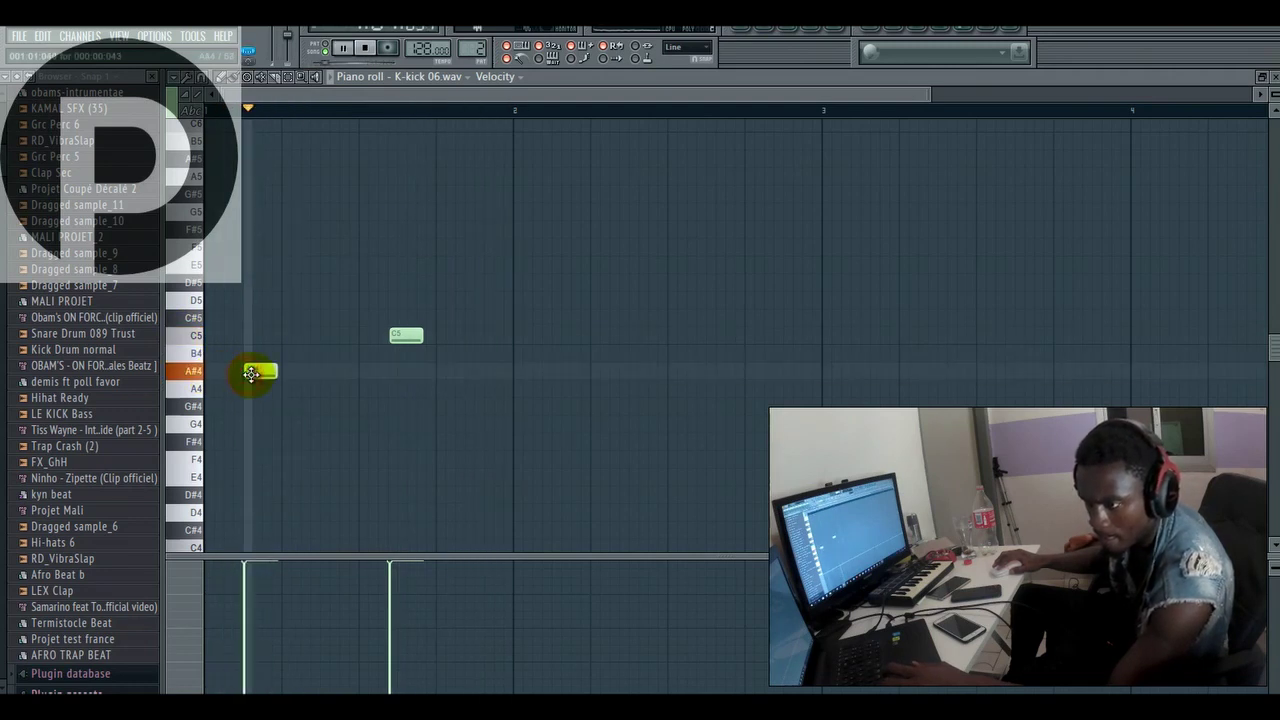
pyautogui.moveTo(260, 373); pyautogui.dragTo(265, 373)
pyautogui.press('space')
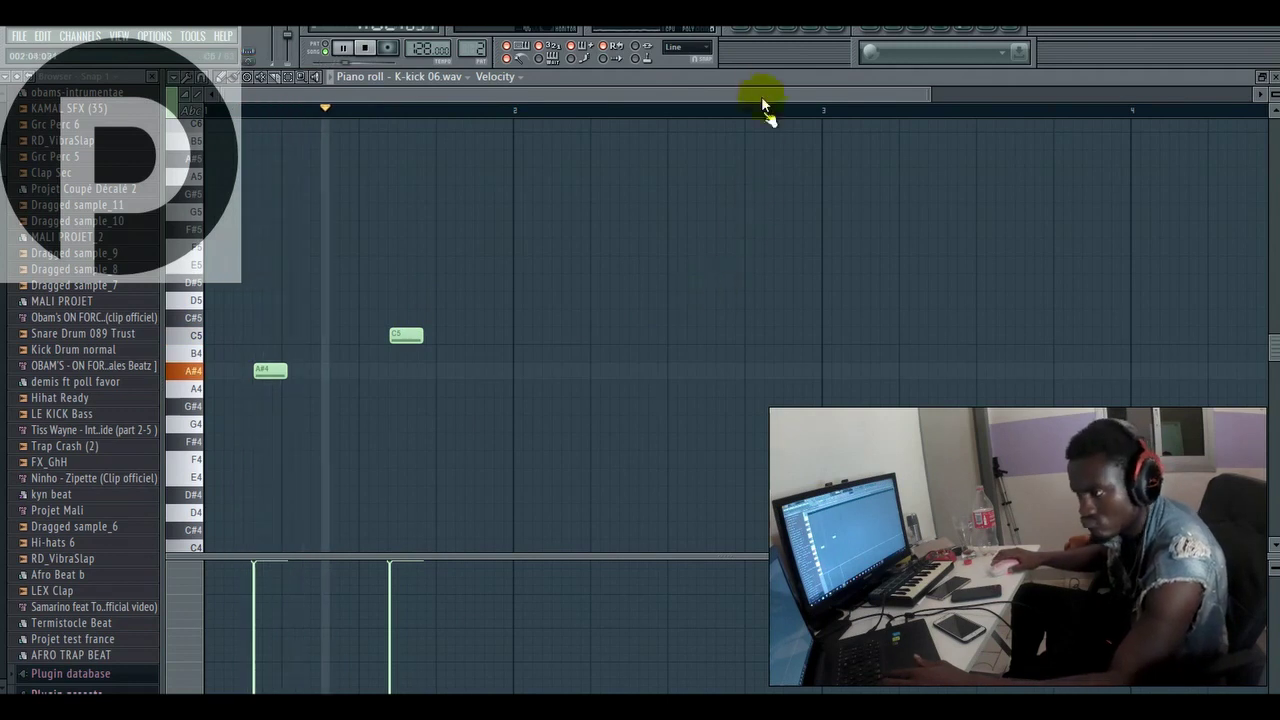
pyautogui.rightClick(278, 369)
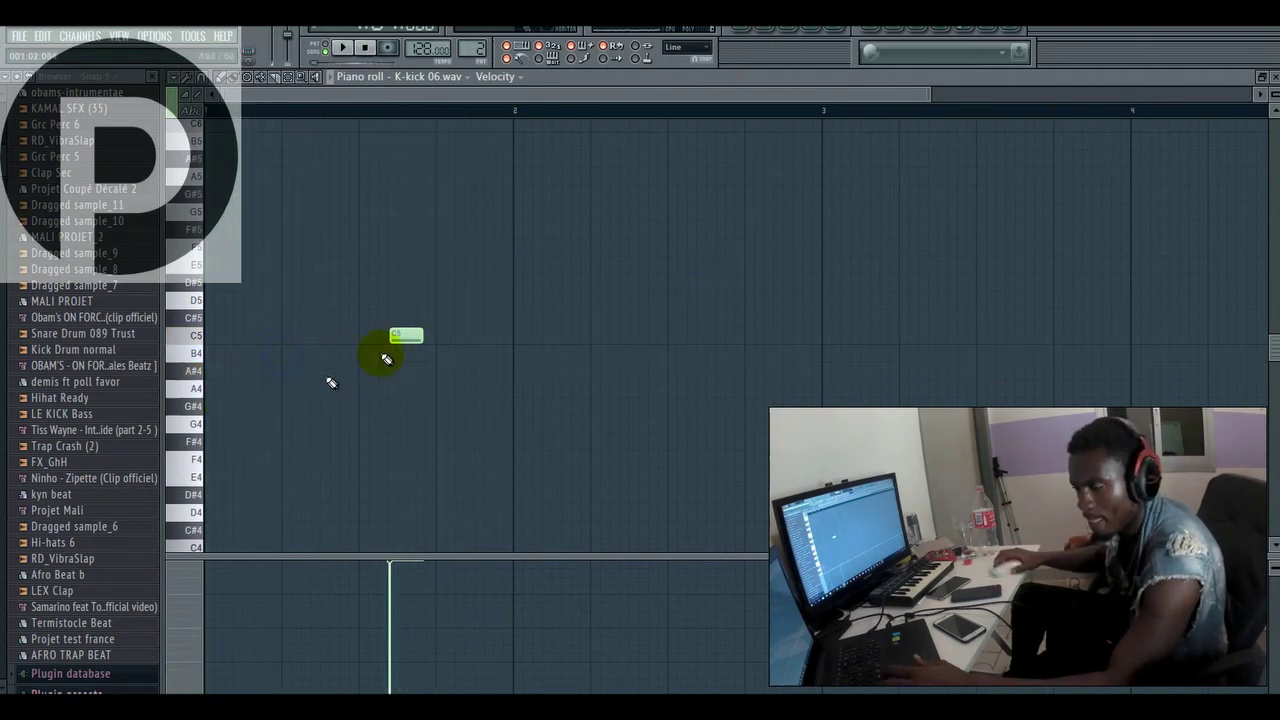
# - Delete the C5 kick hit in beat three and place it again with slightly adjusted timing
pyautogui.rightClick(405, 337)
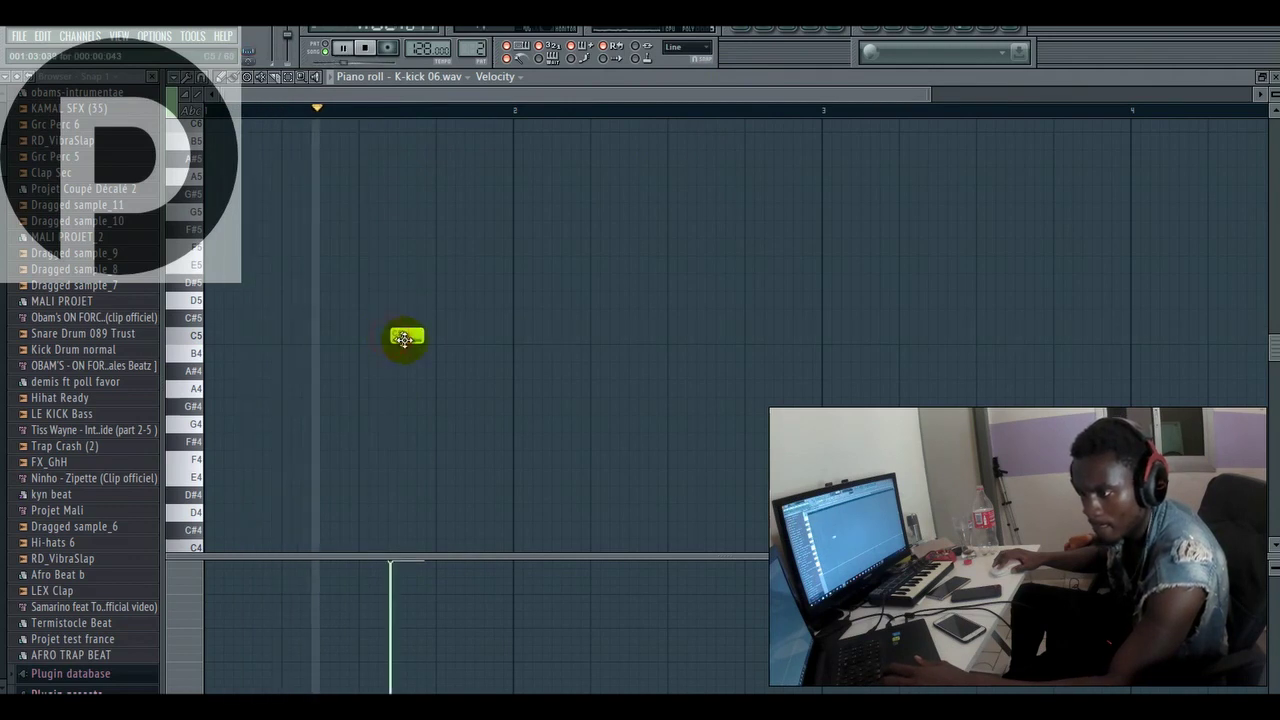
pyautogui.click(400, 337)
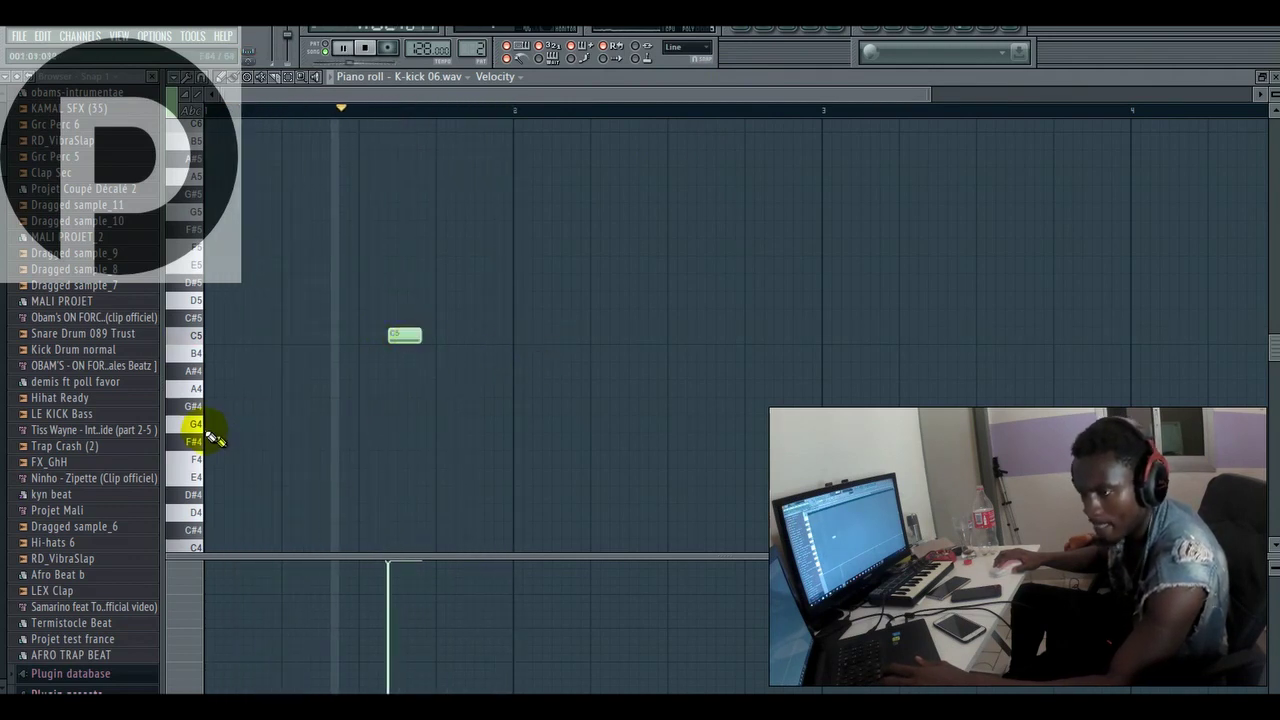
# - Preview the Hihat Ready and Snare Drum 089 Trust samples, and add Snare Drum 089 Trust as a new channel
pyautogui.click(85, 398)
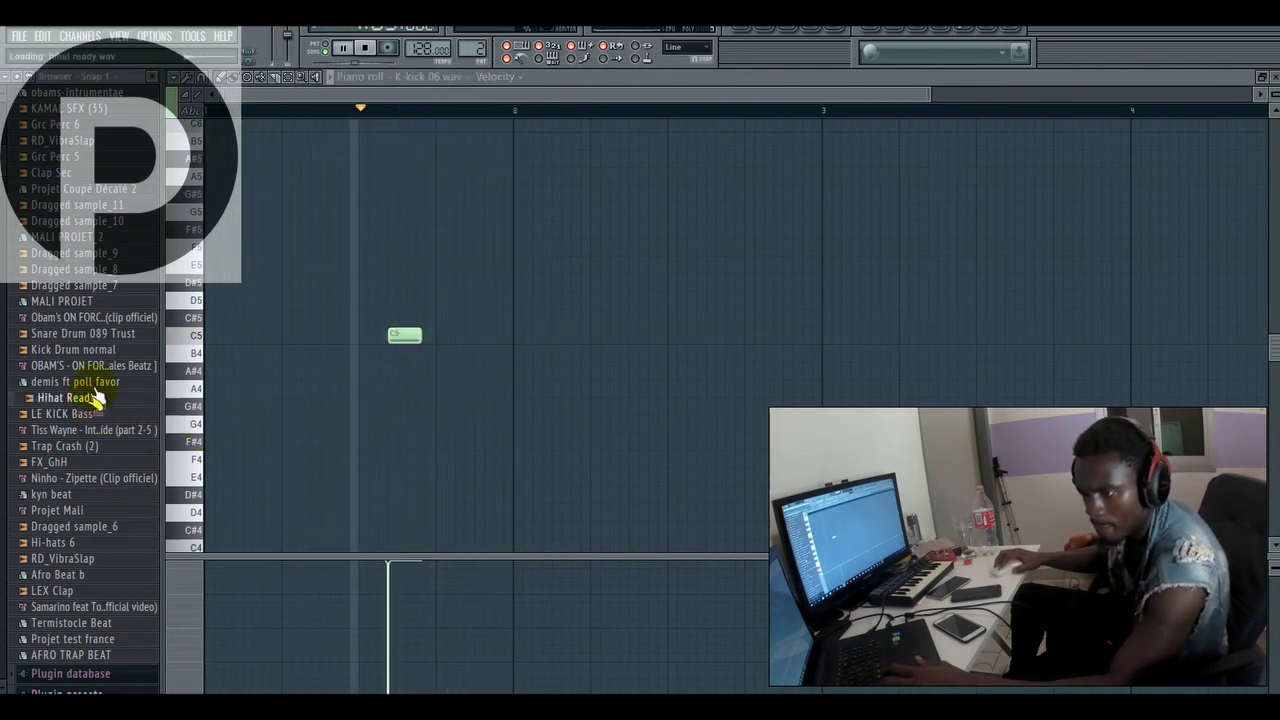
pyautogui.click(105, 334)
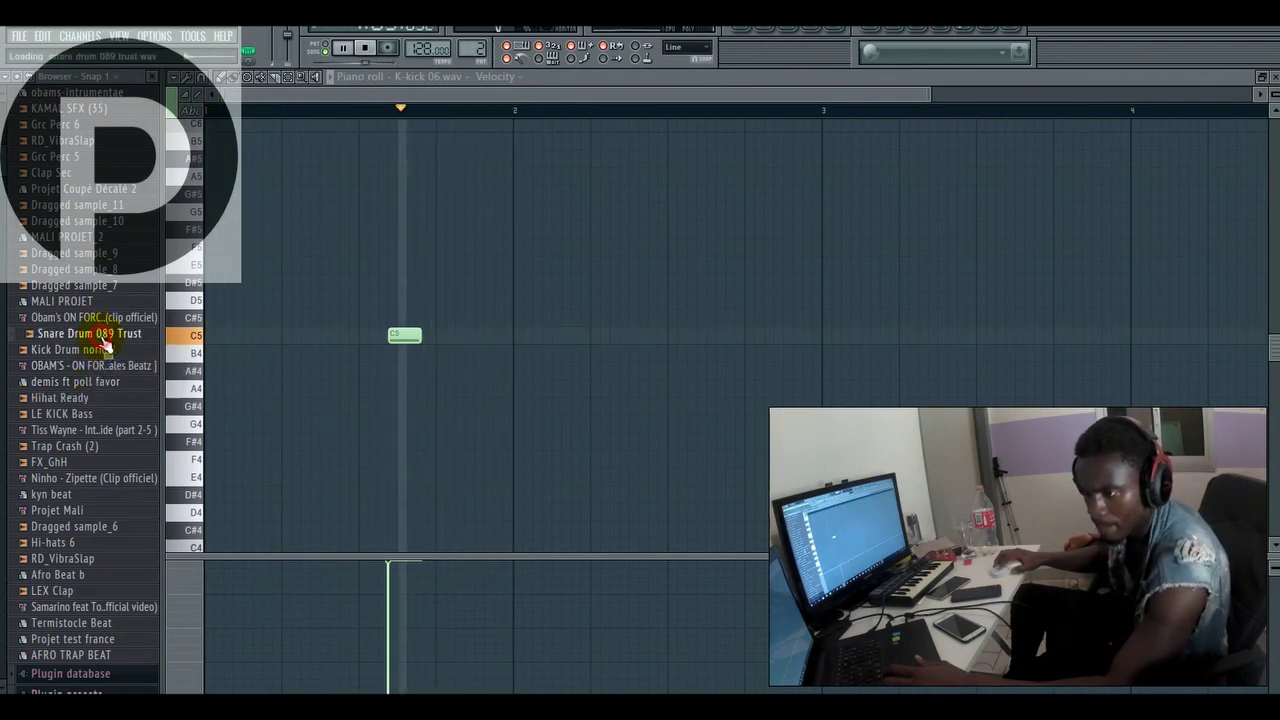
pyautogui.press('space')
pyautogui.rightClick(125, 338)
pyautogui.click(138, 349)
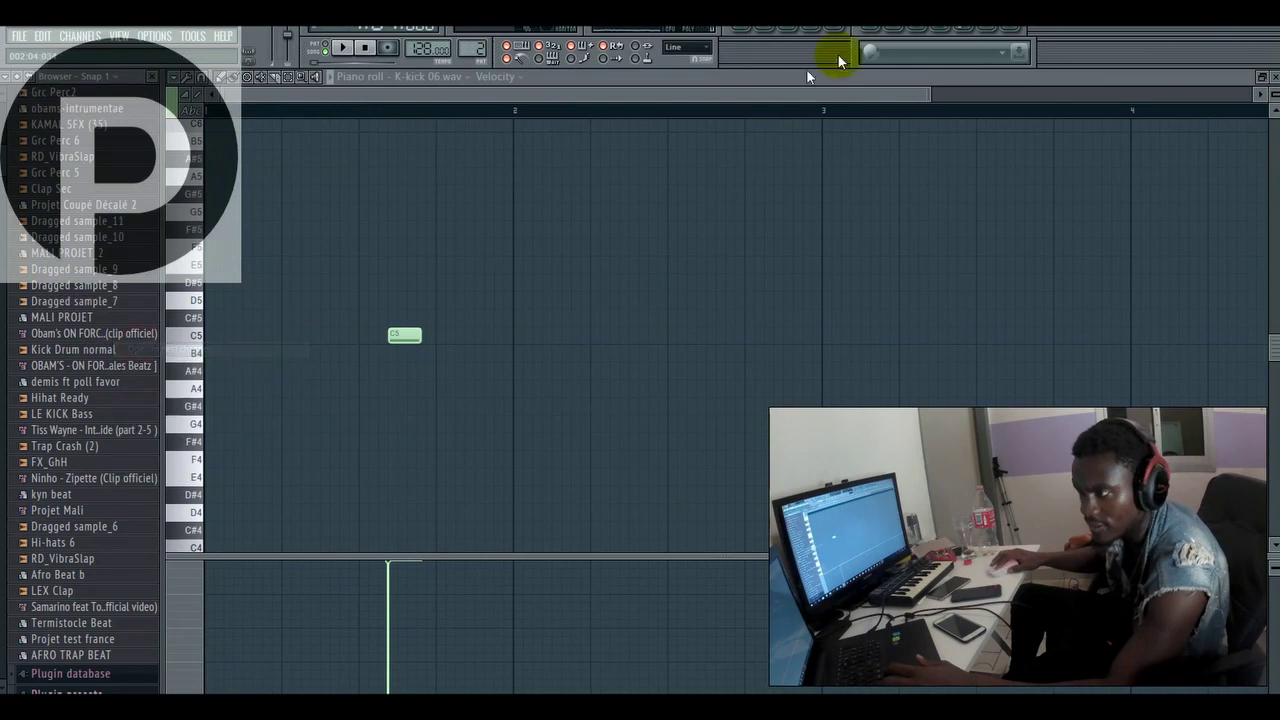
# - In the Snare Drum 089 Trust piano roll, place a C5 hit on beat two and two short C5 hits within beat four of bar 1
pyautogui.click(764, 35)
pyautogui.rightClick(440, 501)
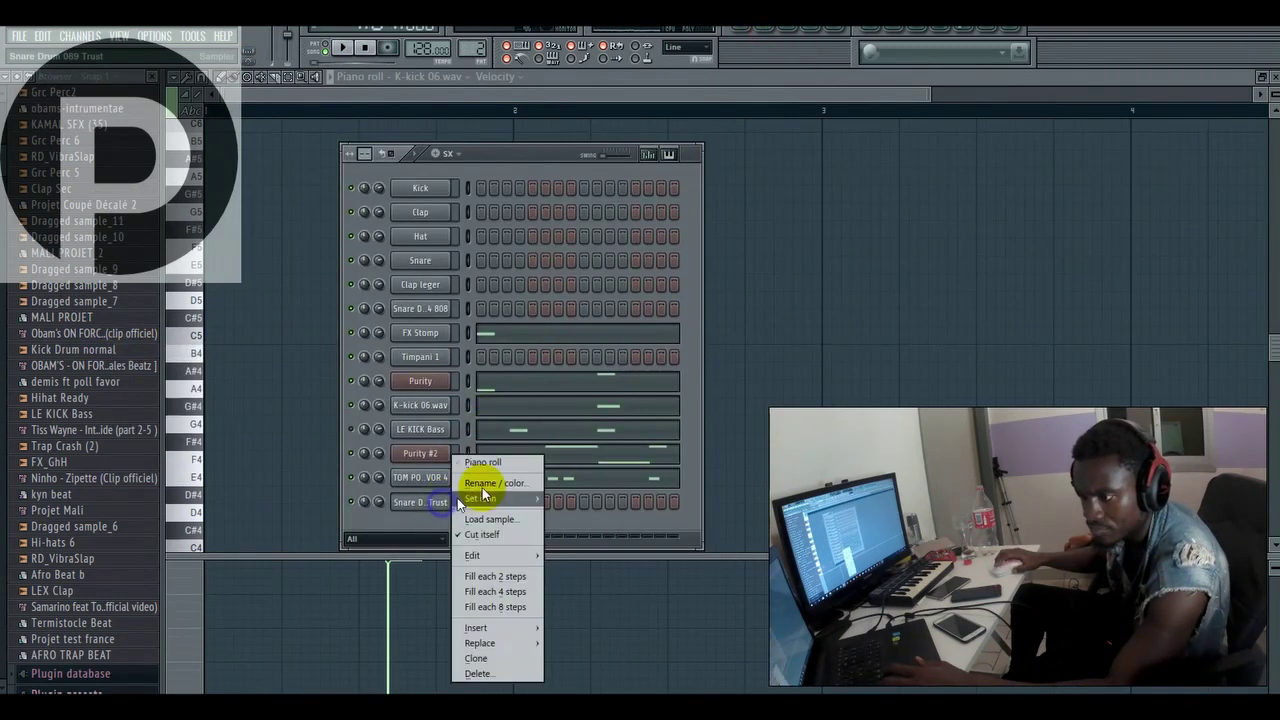
pyautogui.click(487, 463)
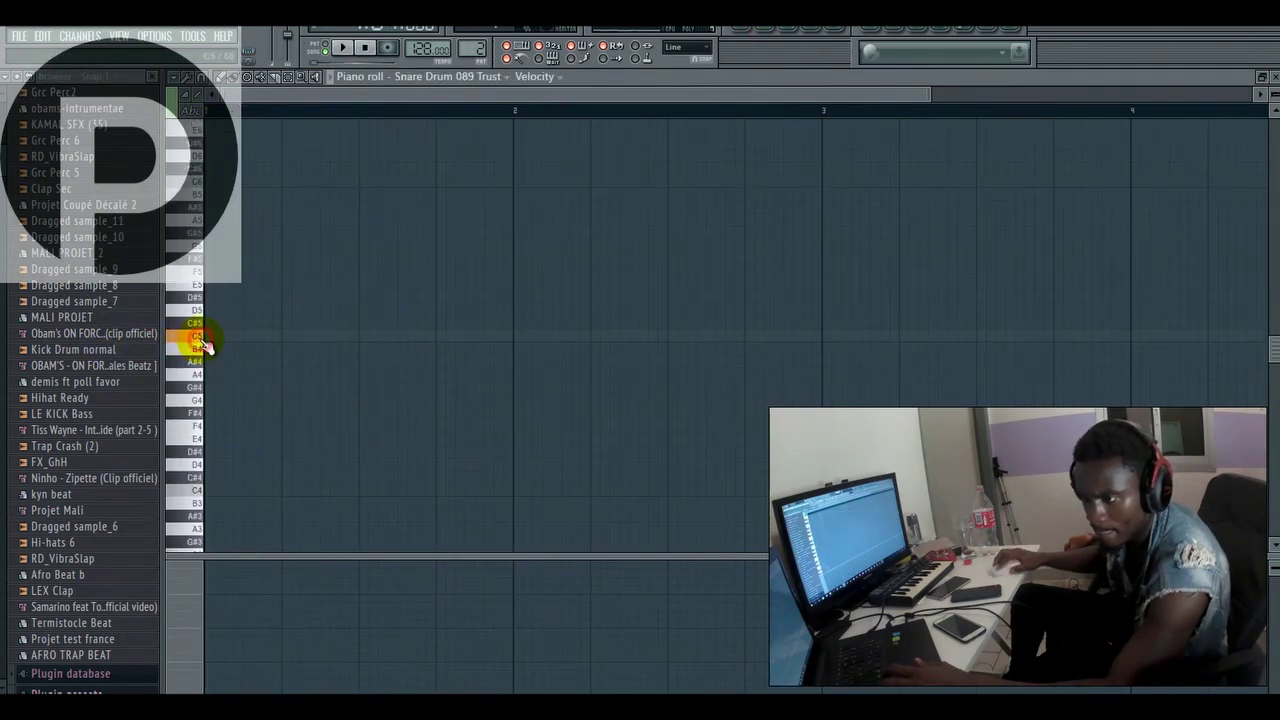
pyautogui.click(285, 338)
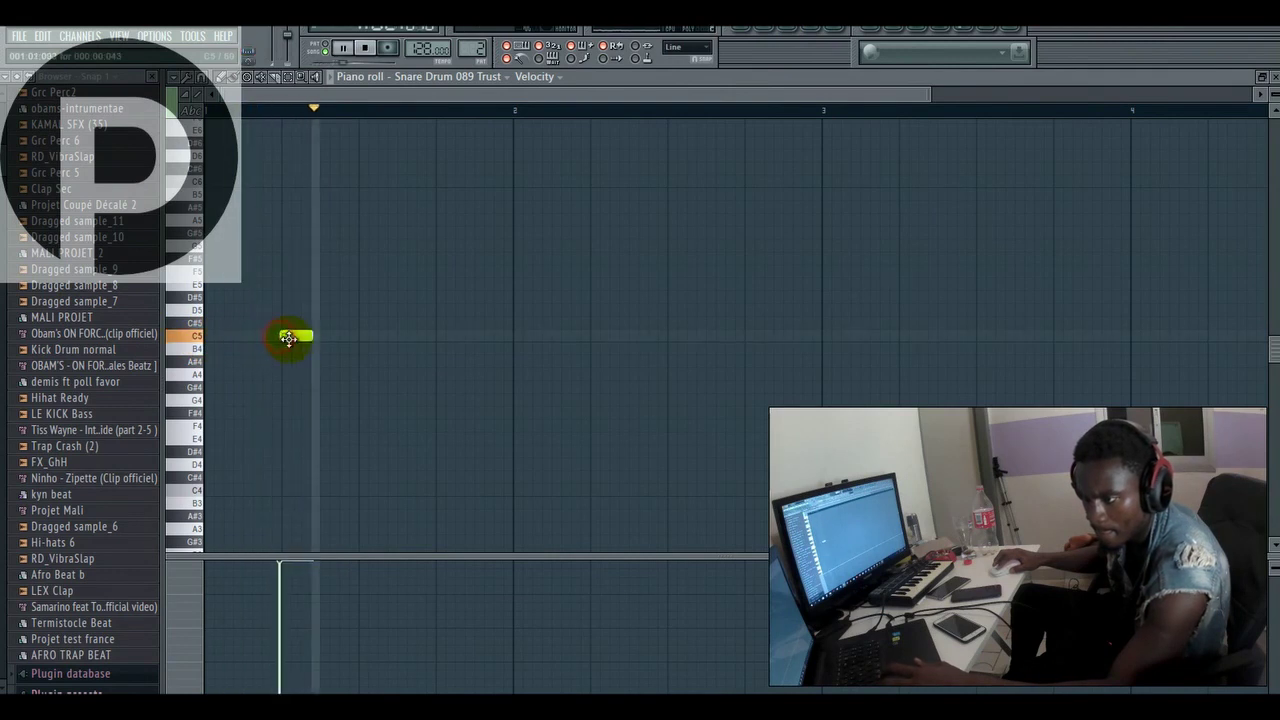
pyautogui.press('space')
pyautogui.click(301, 339)
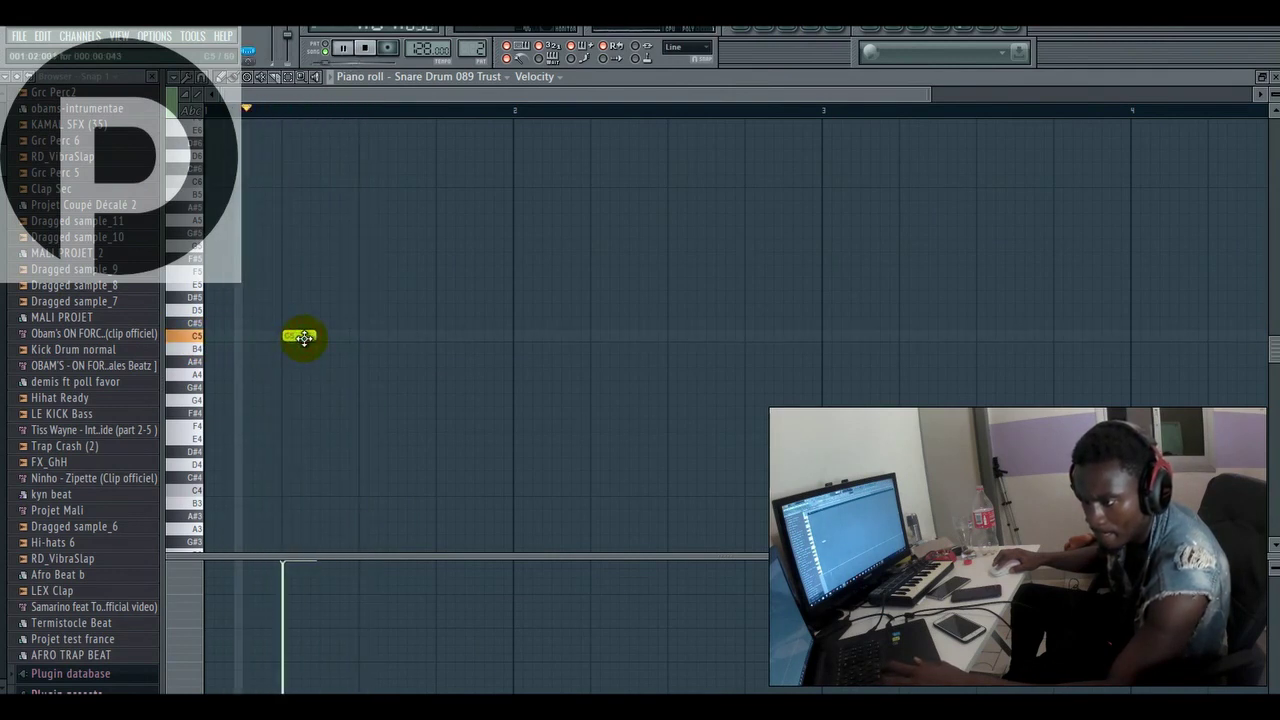
pyautogui.click(396, 336)
pyautogui.moveTo(397, 336); pyautogui.dragTo(501, 338)
pyautogui.click(494, 336)
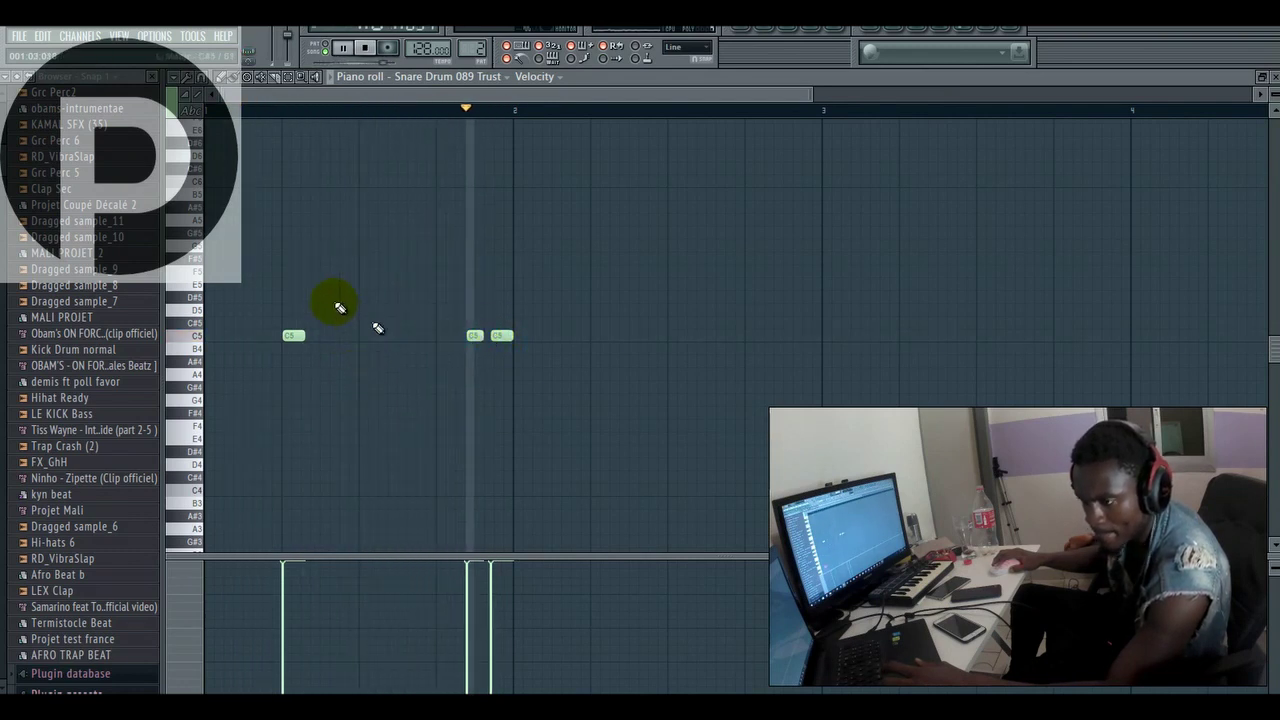
# - Raise all three Snare Drum 089 Trust notes from C5 to E5 while the pattern loops
pyautogui.moveTo(290, 337); pyautogui.dragTo(289, 283)
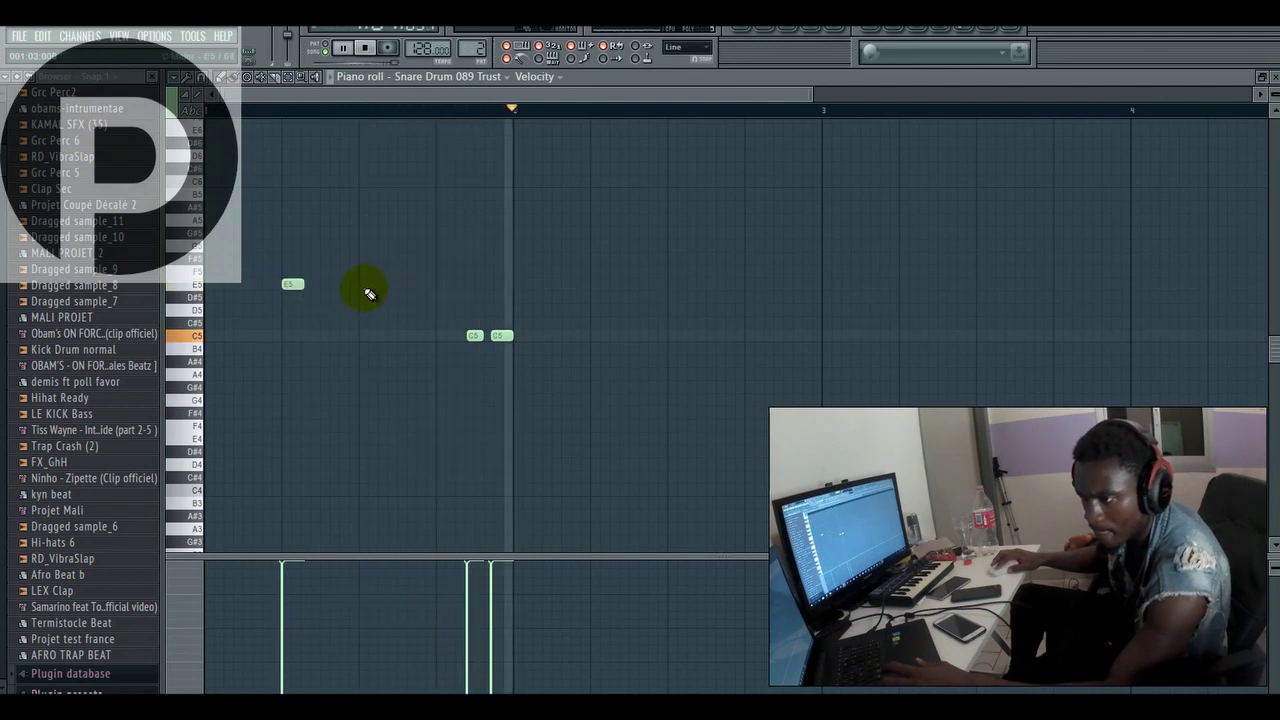
pyautogui.press('space')
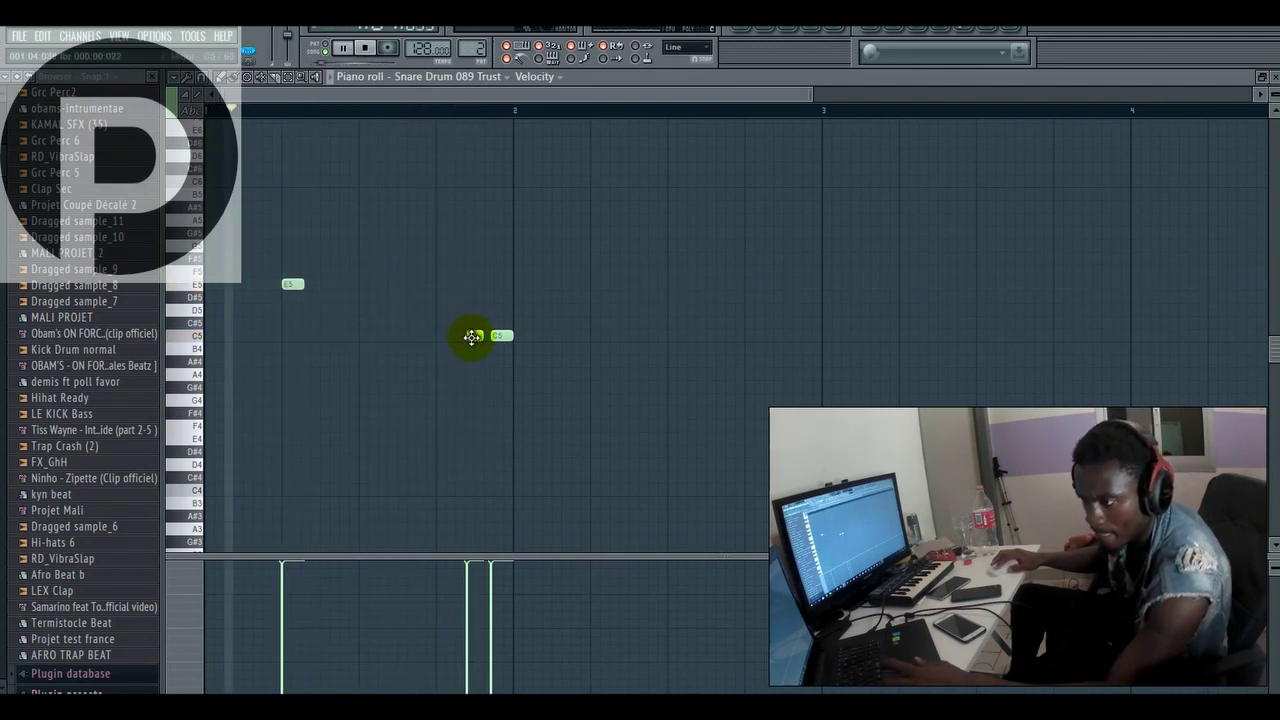
pyautogui.moveTo(471, 337); pyautogui.dragTo(470, 283)
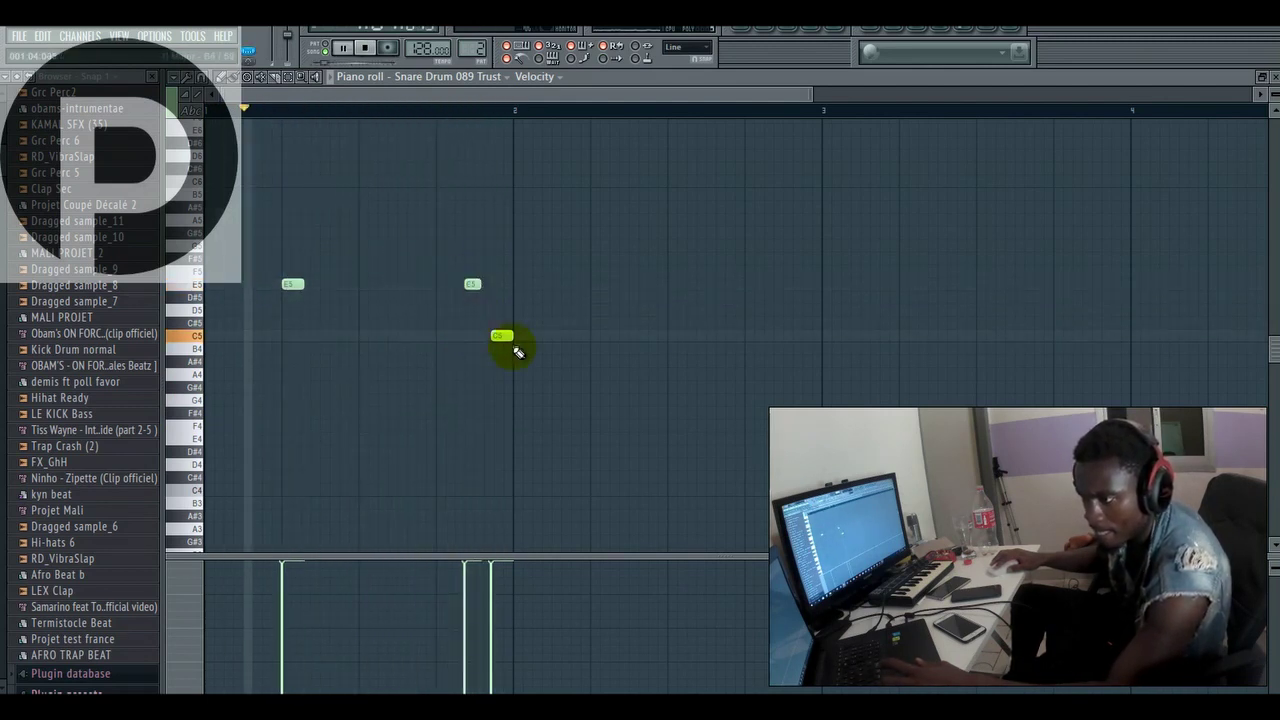
pyautogui.moveTo(517, 352); pyautogui.dragTo(497, 299)
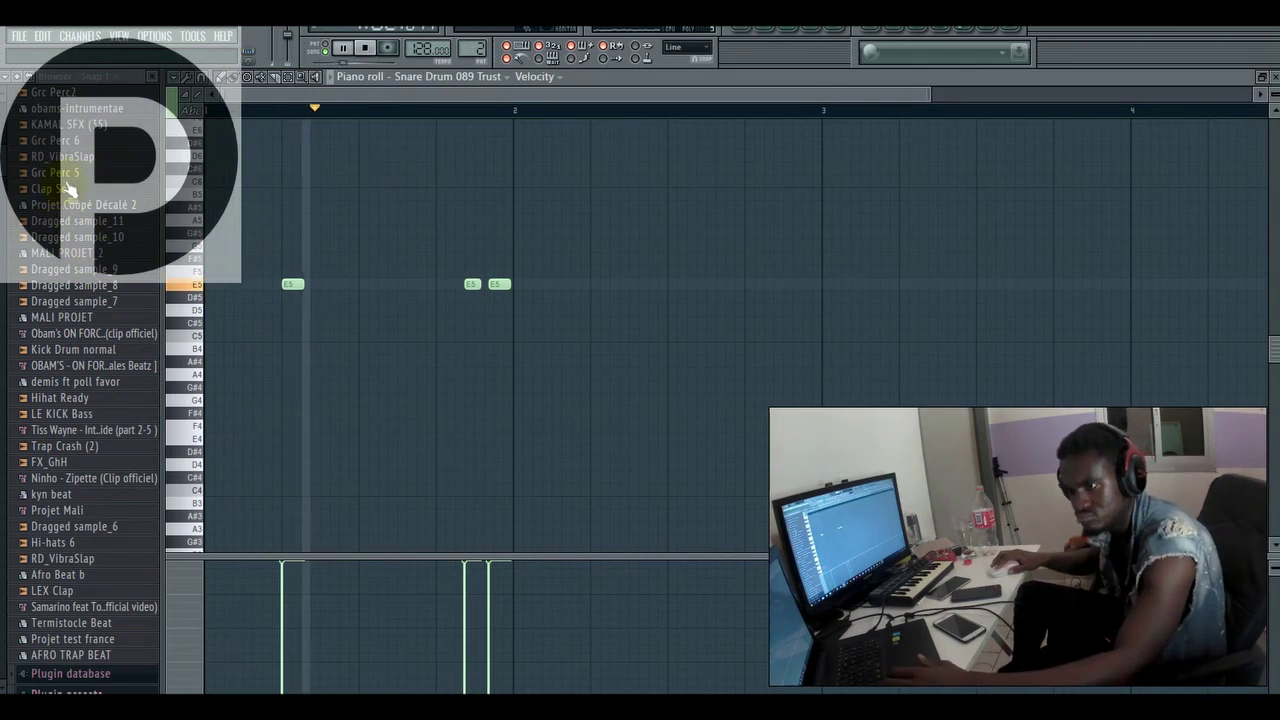
# - Preview the Grc Perc 5, RD_VibraSlap and Grc Perc 6 samples, and add Grc Perc 6 as a new channel
pyautogui.moveTo(68, 173); pyautogui.dragTo(75, 178)
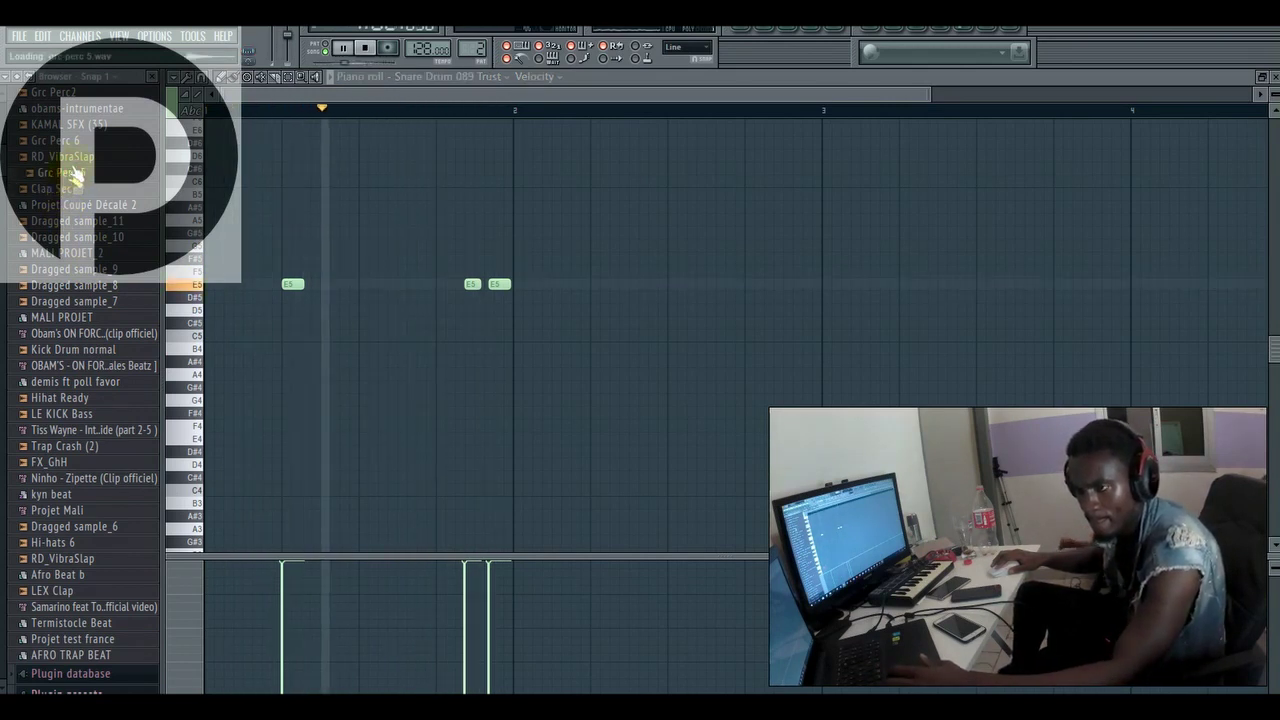
pyautogui.click(77, 162)
pyautogui.click(77, 143)
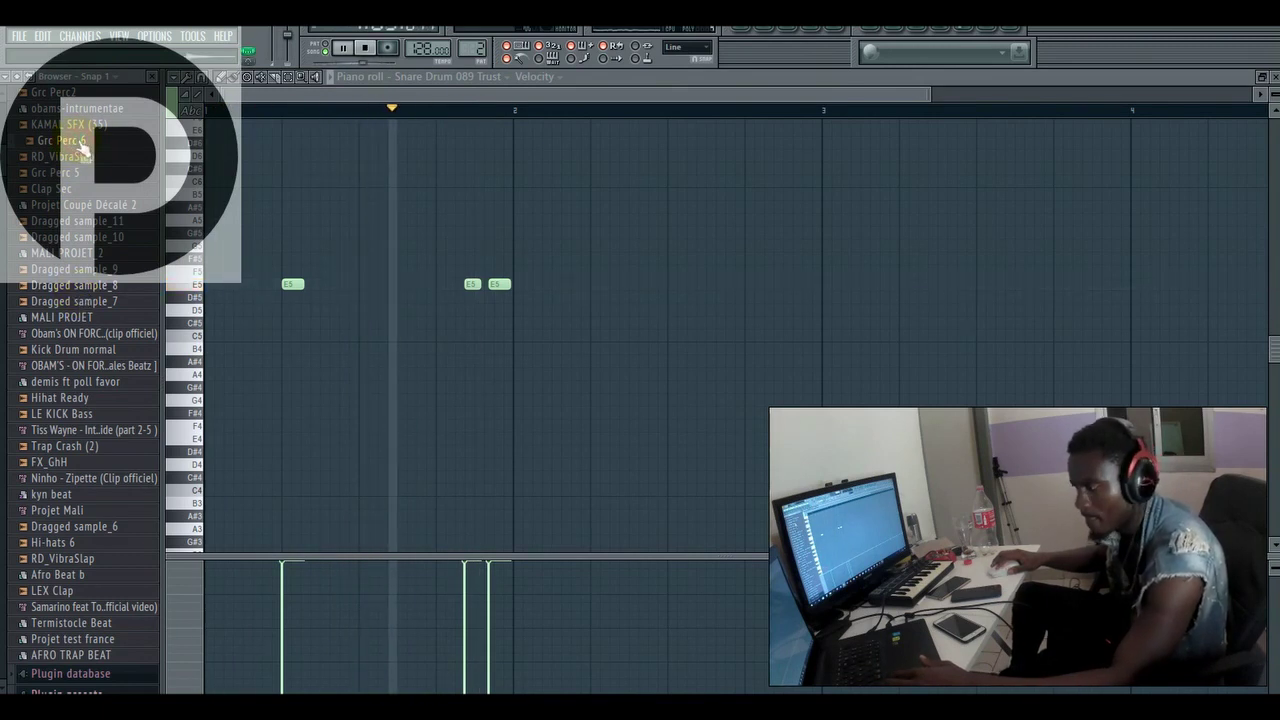
pyautogui.rightClick(82, 142)
pyautogui.click(97, 154)
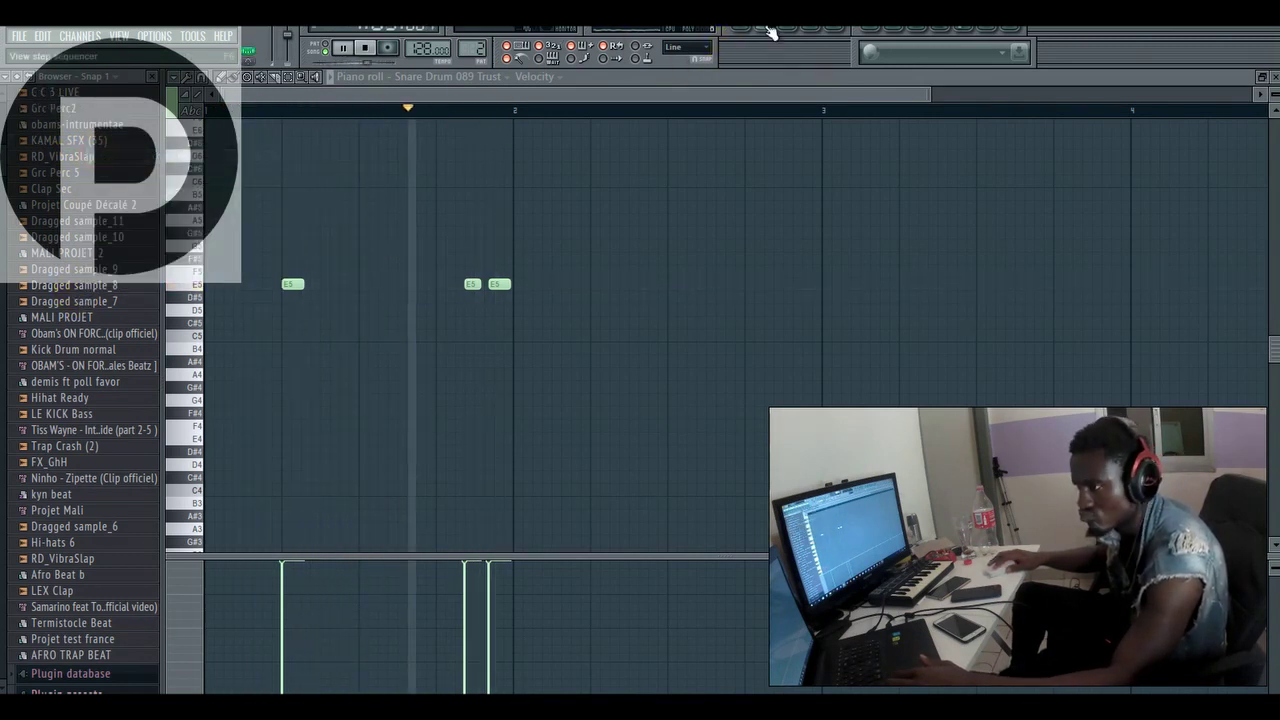
# - In the Grc Perc 6 piano roll, place one short C5 hit within beat two of bar 1
pyautogui.press('F6')
pyautogui.rightClick(437, 526)
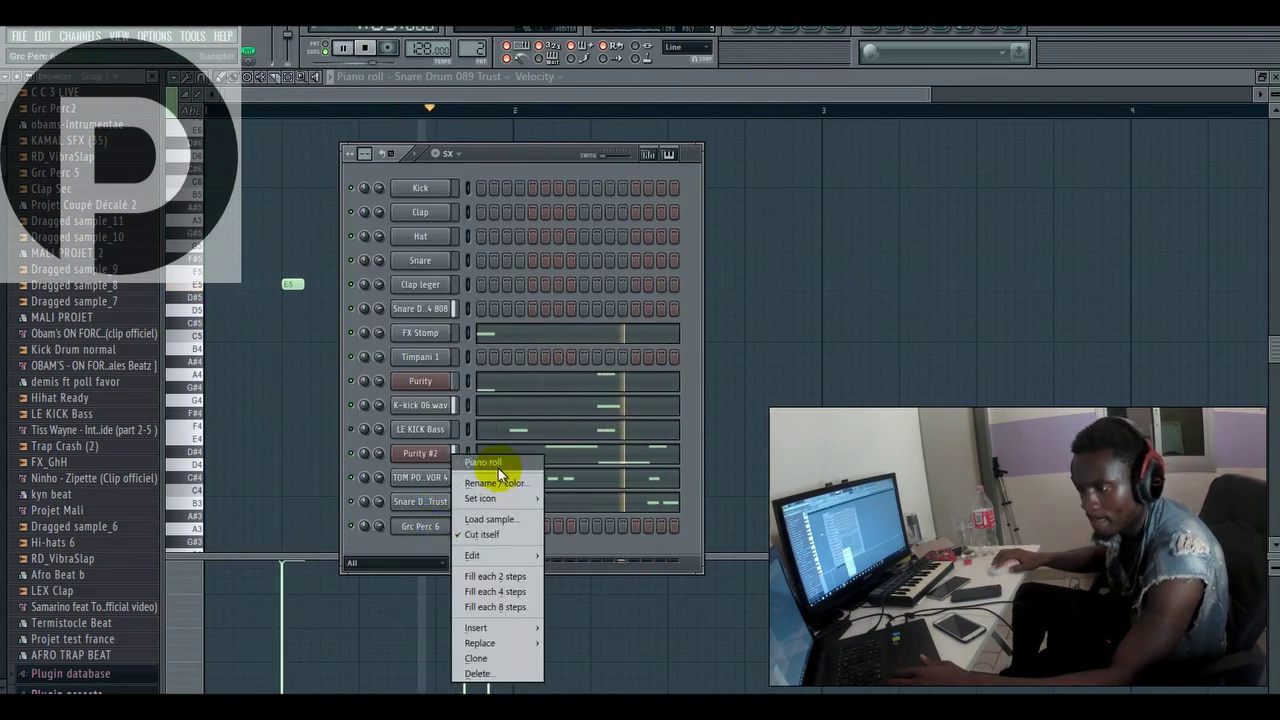
pyautogui.click(498, 465)
pyautogui.moveTo(317, 305); pyautogui.dragTo(316, 284)
pyautogui.press('space')
pyautogui.moveTo(315, 332)
pyautogui.mouseDown()
pyautogui.moveTo(386, 334)
pyautogui.moveTo(311, 334)
pyautogui.mouseUp()
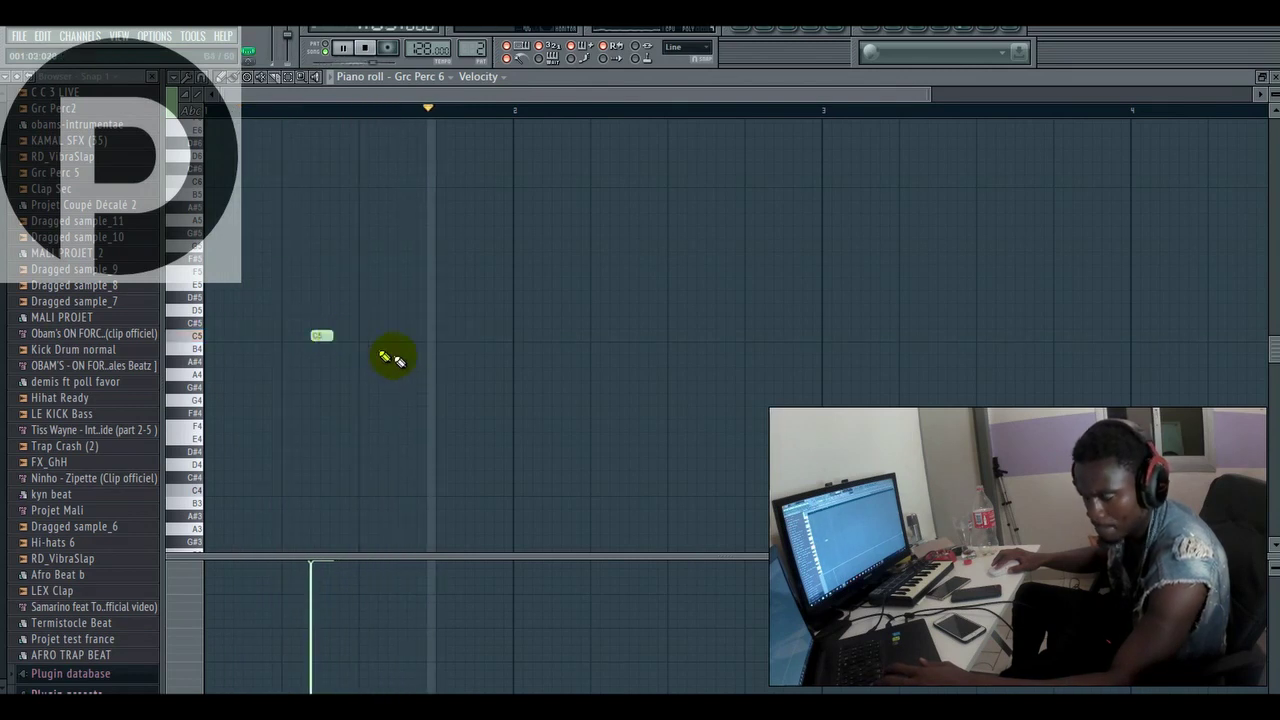
# - Add a Nexus instrument channel and select the 808 Mafia Piano 3 preset
pyautogui.click(762, 32)
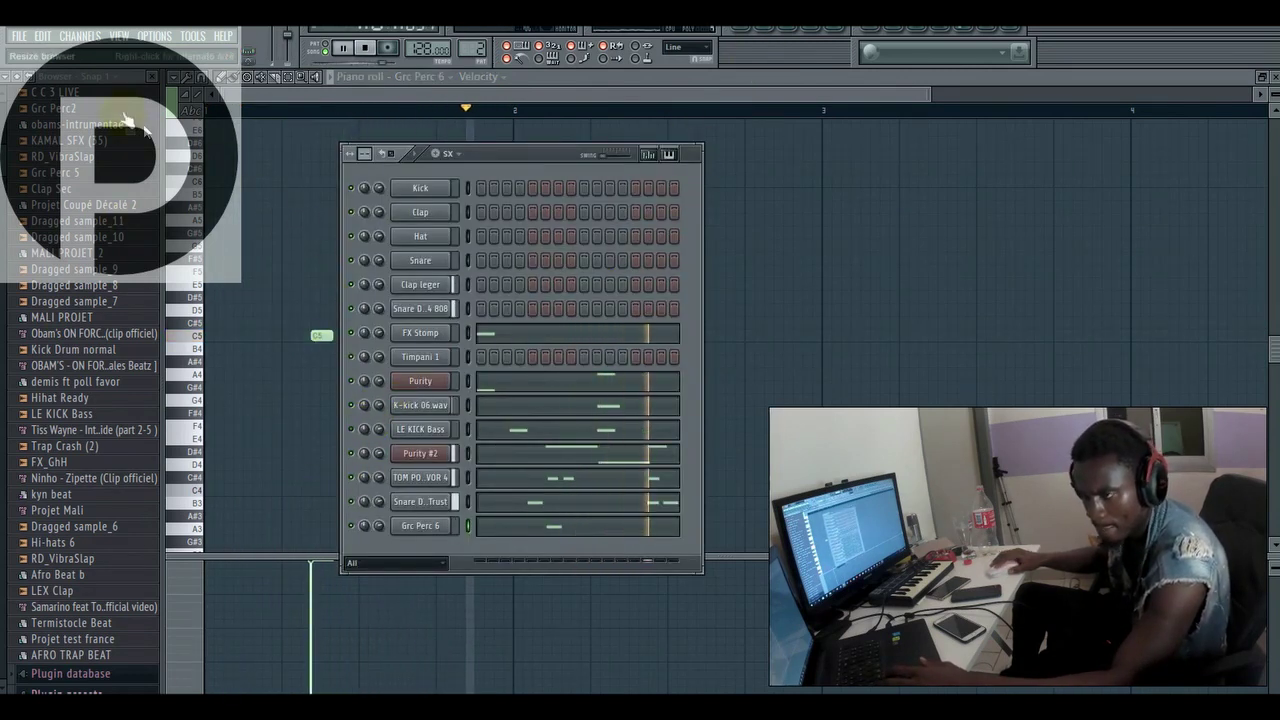
pyautogui.click(80, 36)
pyautogui.moveTo(88, 51)
pyautogui.click(248, 38)
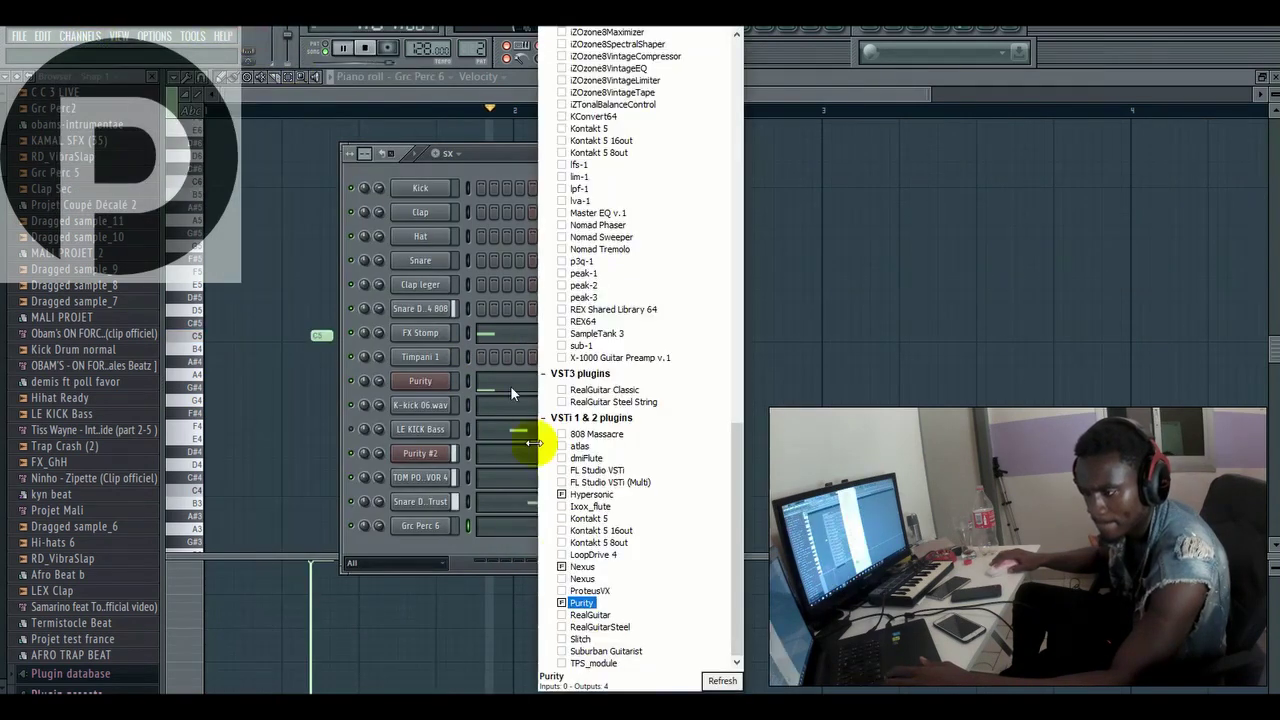
pyautogui.click(657, 643)
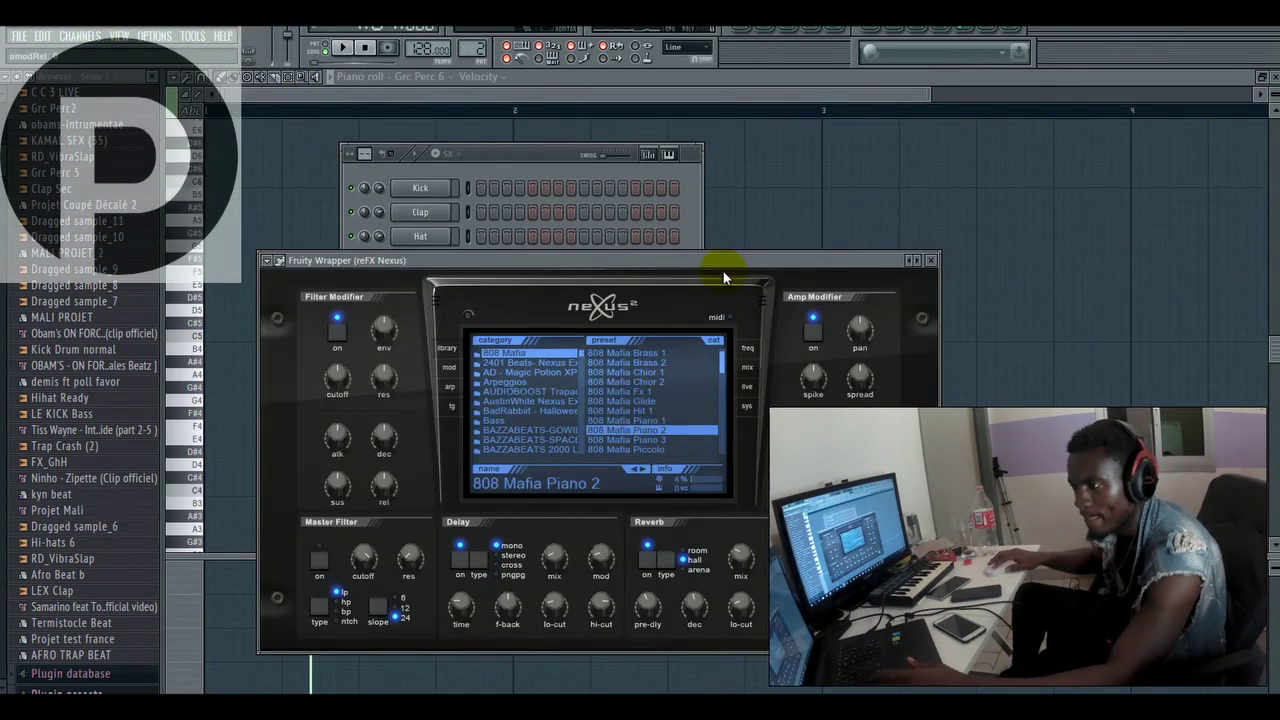
pyautogui.moveTo(725, 277); pyautogui.dragTo(740, 234)
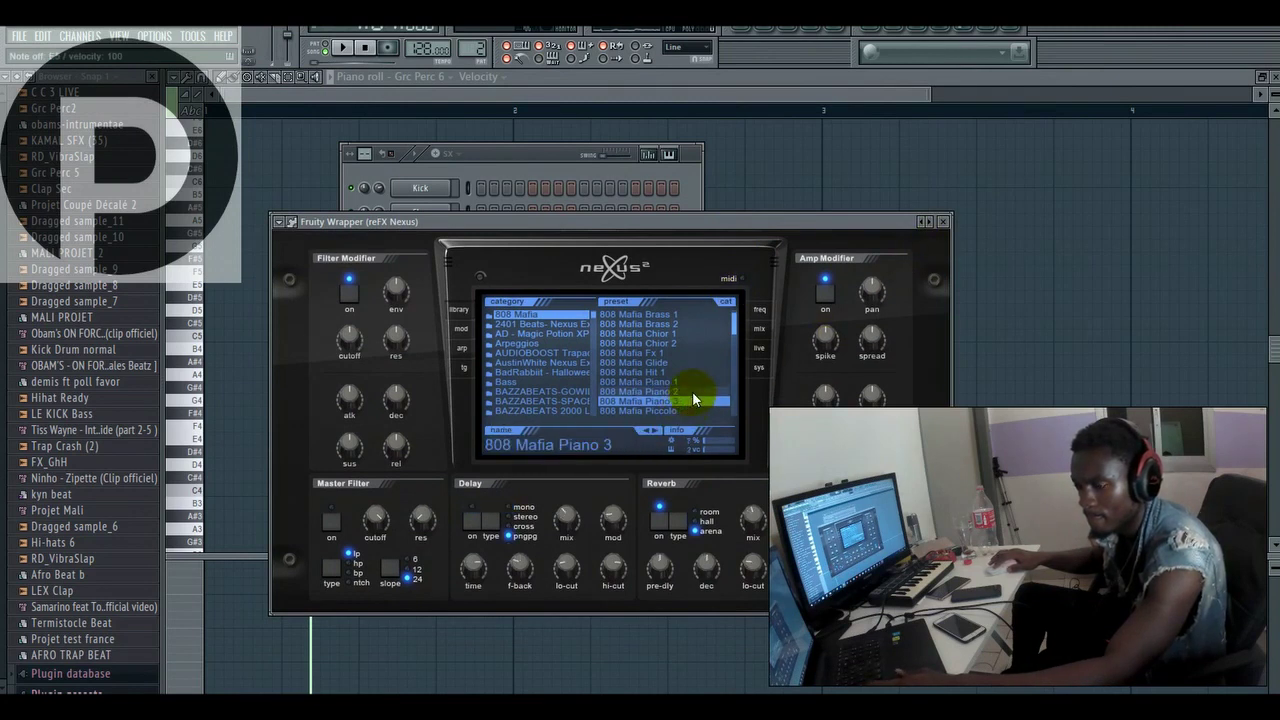
# - Audition the 808 Mafia Piano 3 sound by playing notes on its own and over the looping SX pattern
pyautogui.press('space')
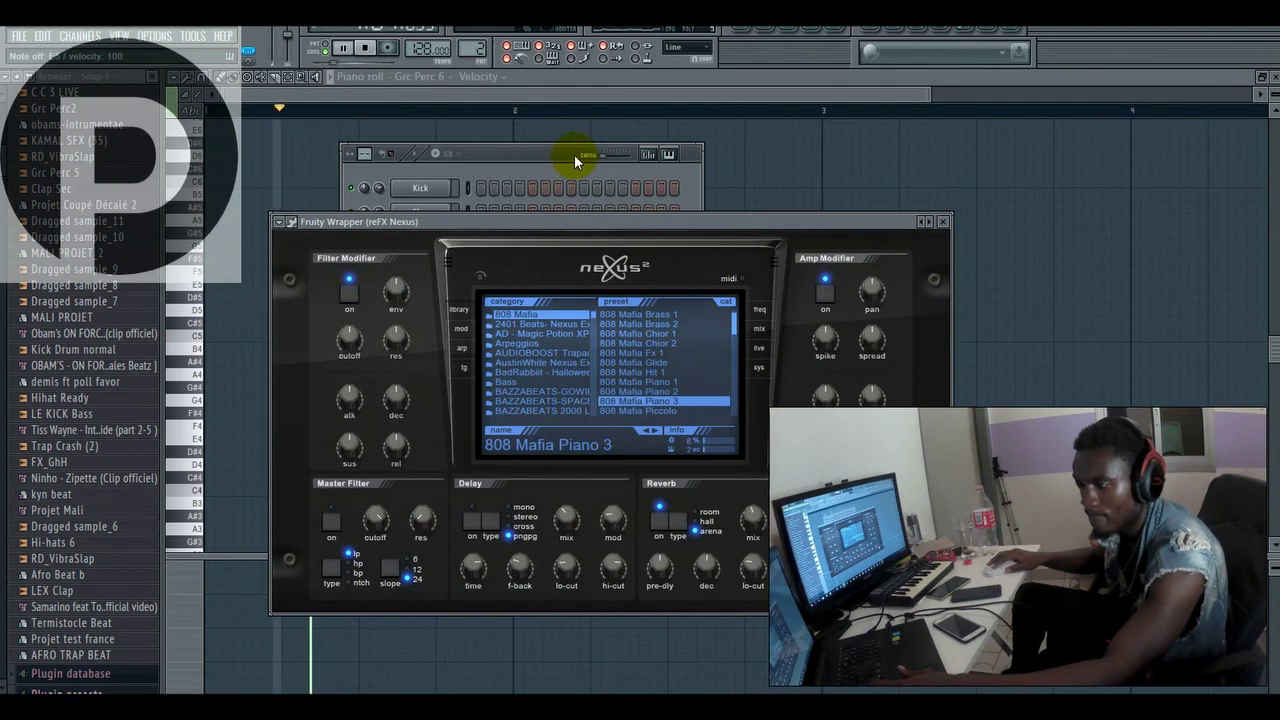
pyautogui.click(587, 99)
pyautogui.press('space')
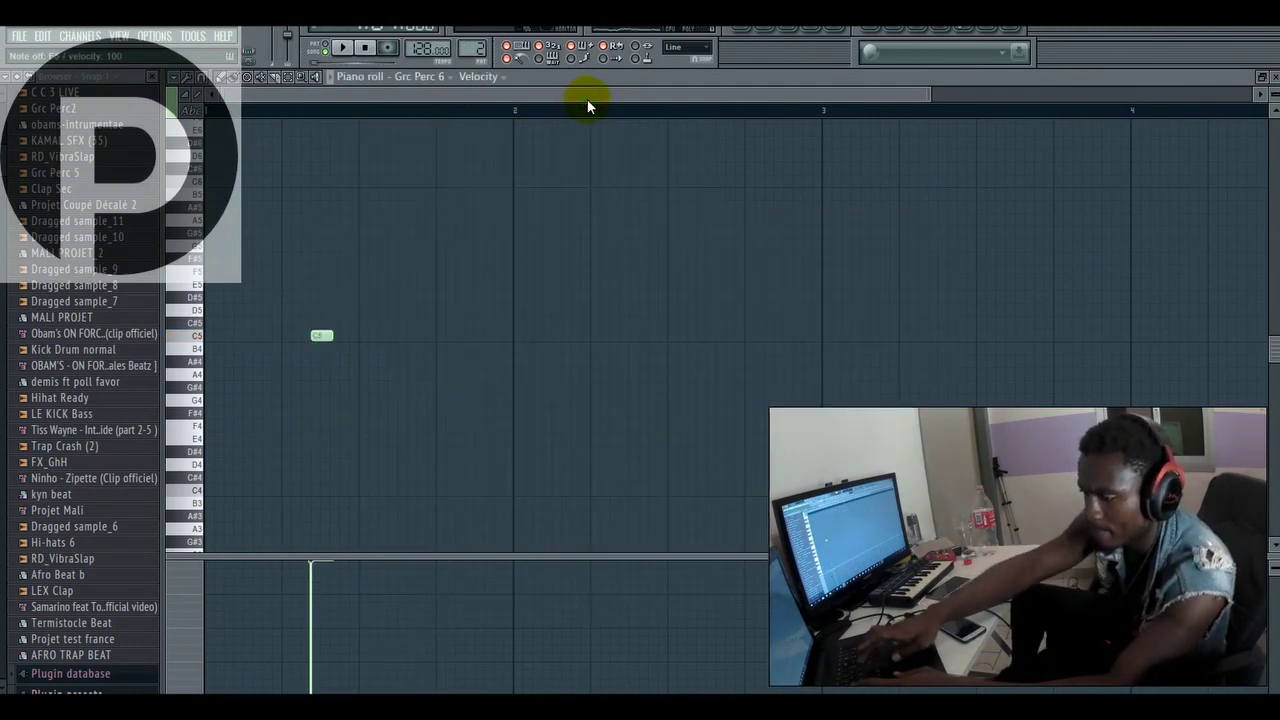
pyautogui.press('r')
pyautogui.press('r')
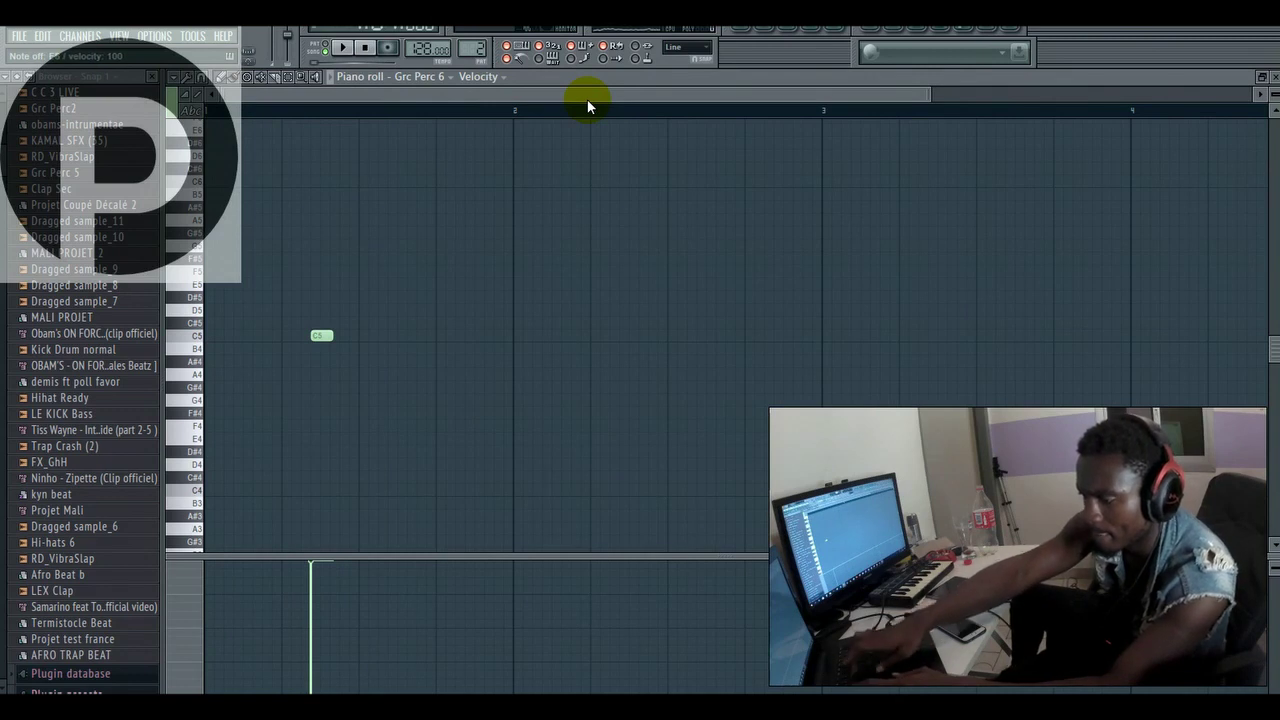
pyautogui.press('space')
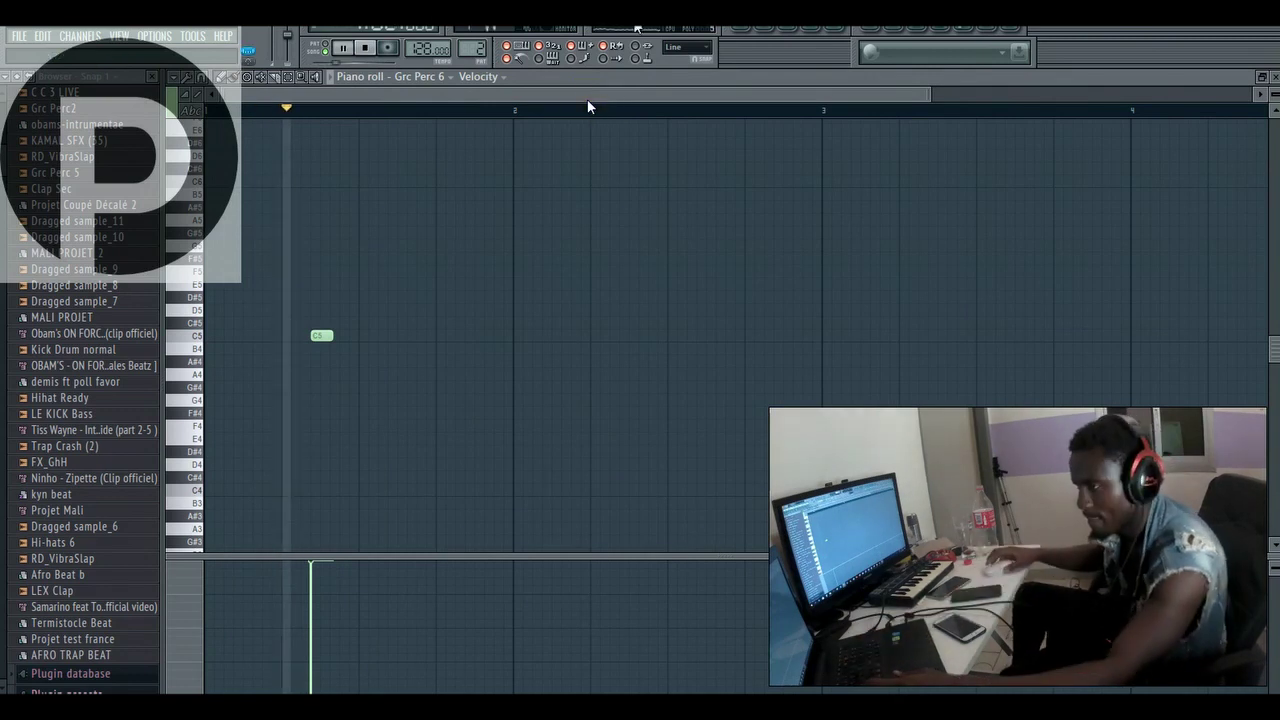
# - Reopen the Nexus channel, switch its preset to LD Tibbo Sawlead, and play the song arrangement from the playlist
pyautogui.click(773, 31)
pyautogui.click(423, 566)
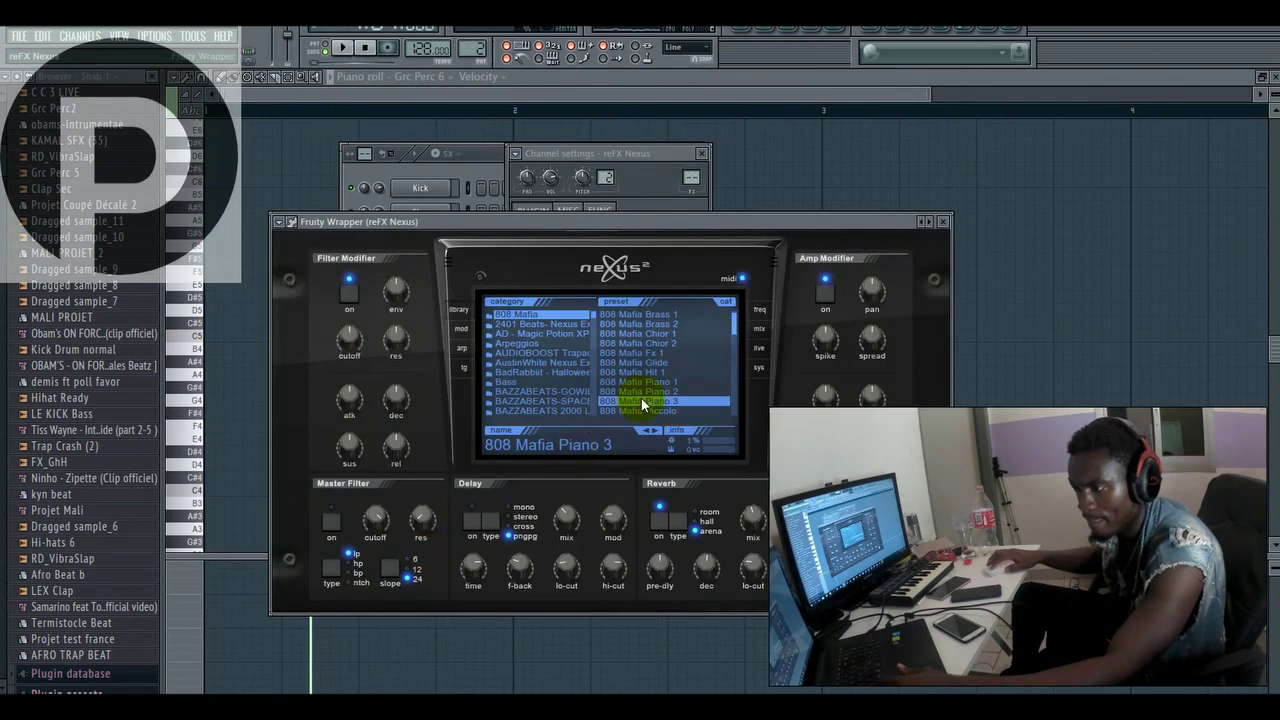
pyautogui.press('F5')
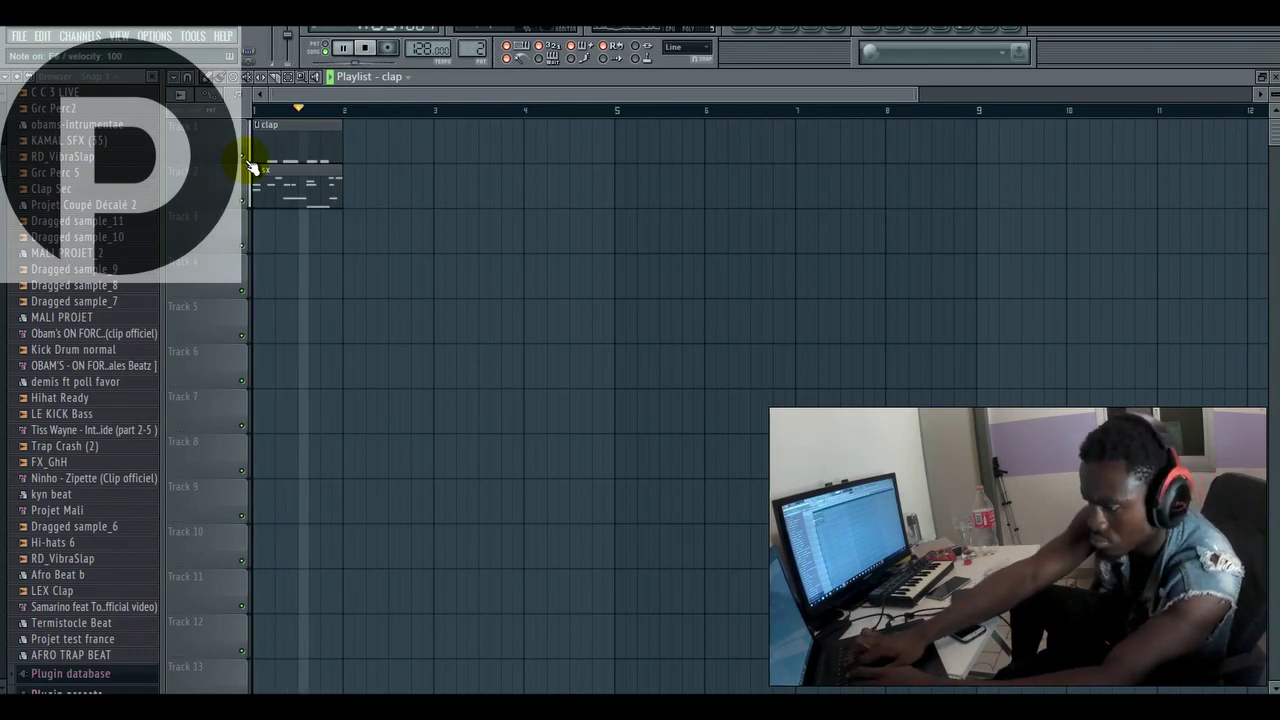
pyautogui.press('space')
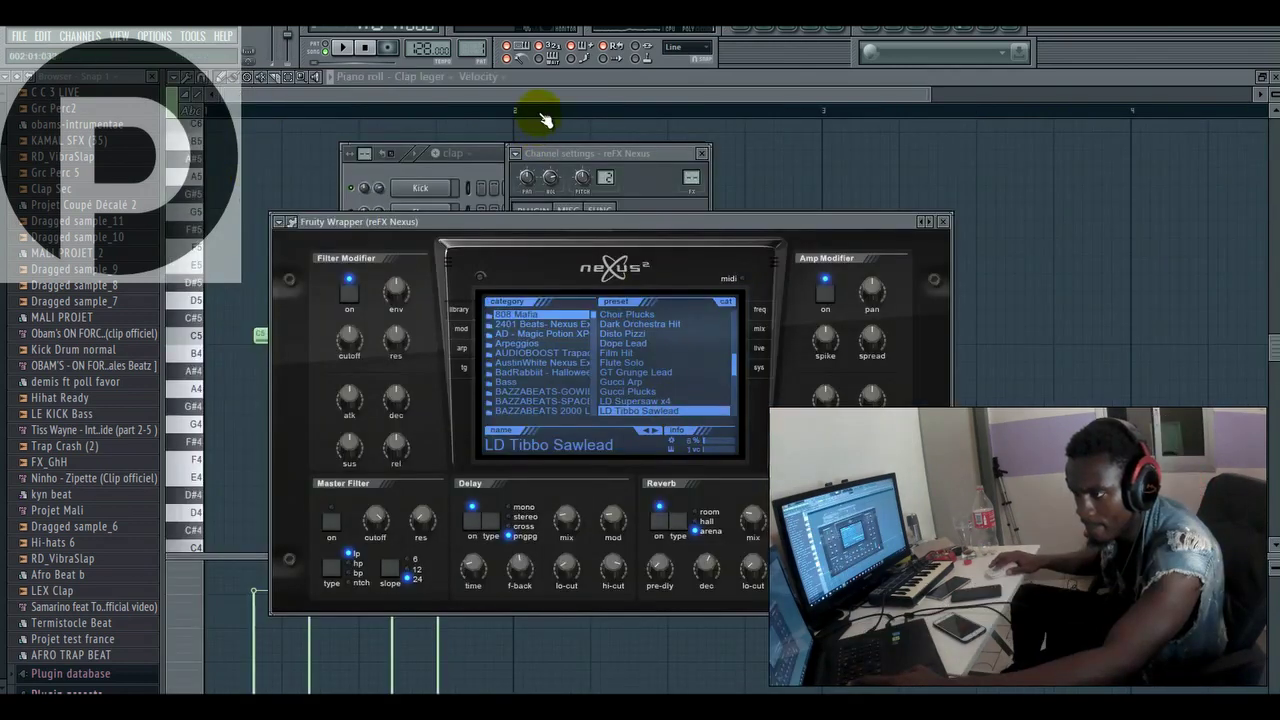
# - Audition the LD Tibbo Sawlead sound by playing notes over the looping clap pattern, stopping and restarting playback between takes
pyautogui.click(543, 99)
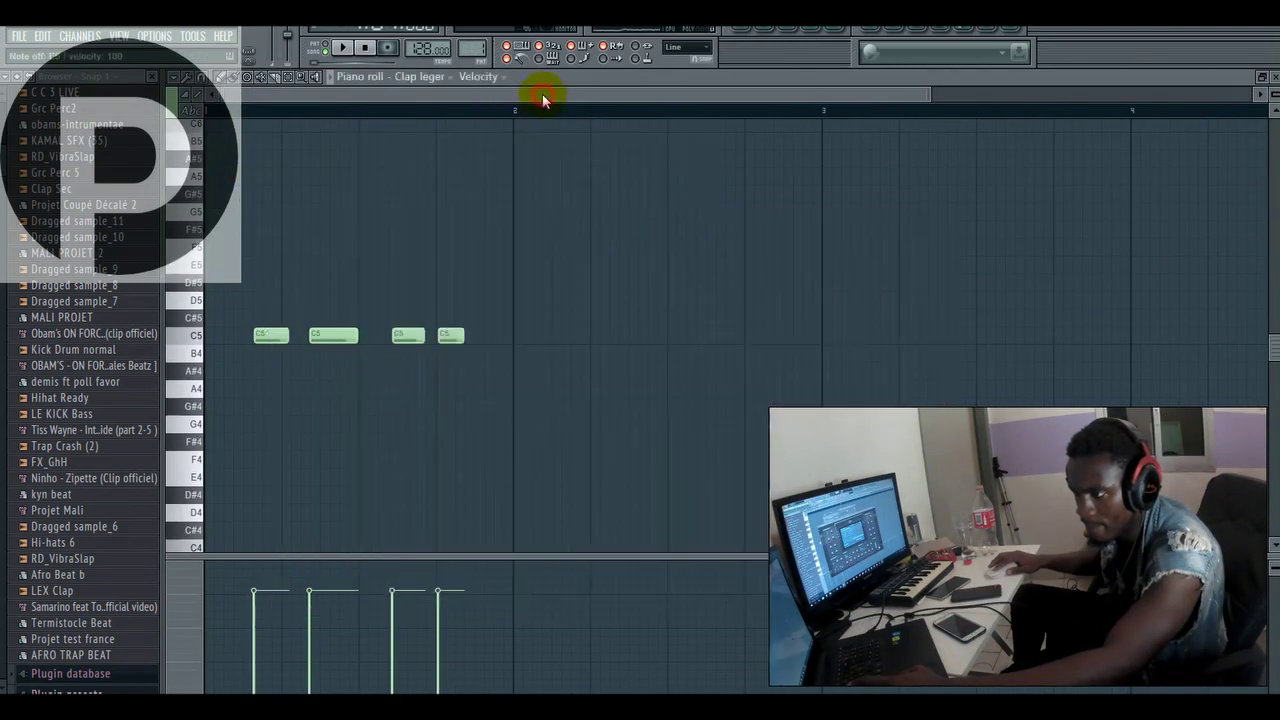
pyautogui.press('x')
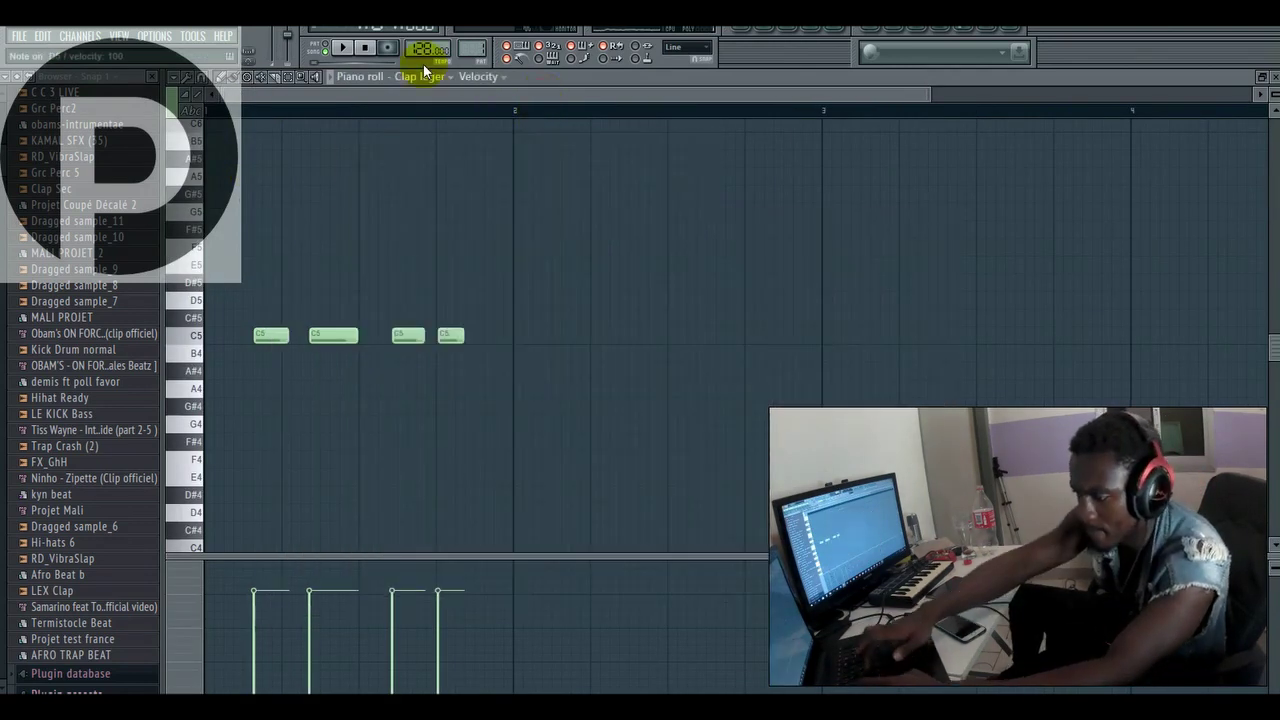
pyautogui.press('space')
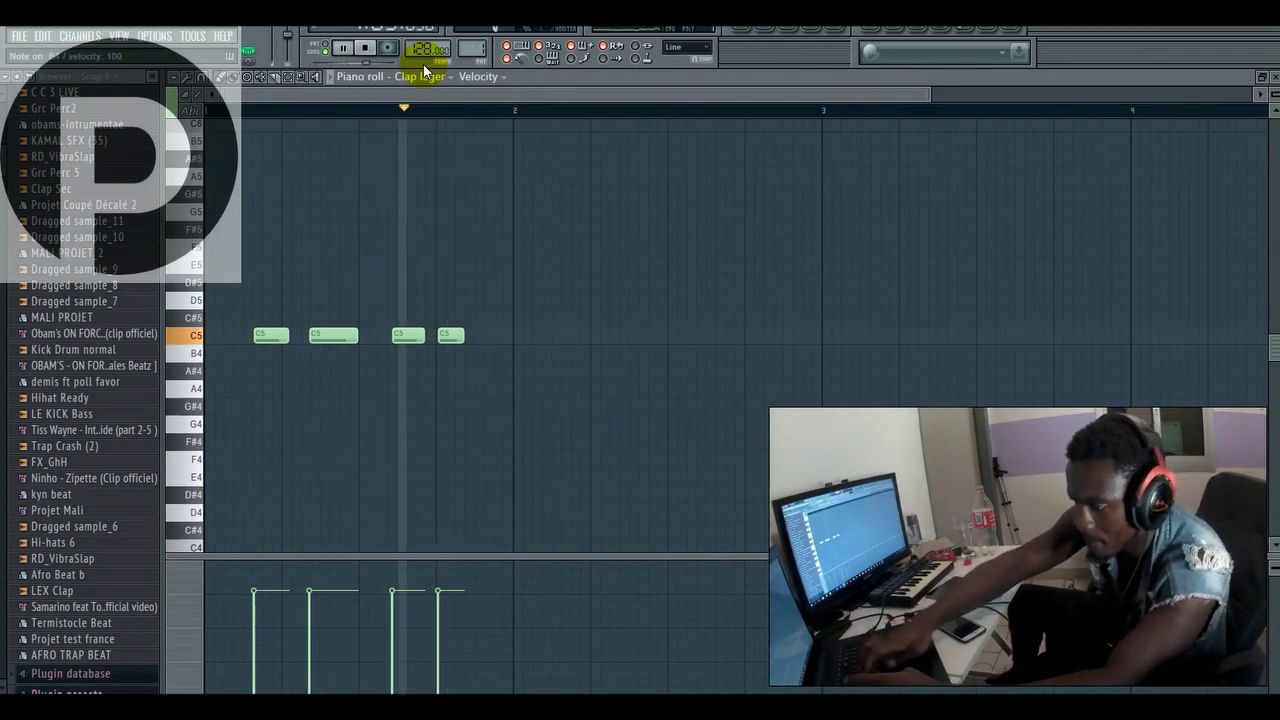
pyautogui.press('space')
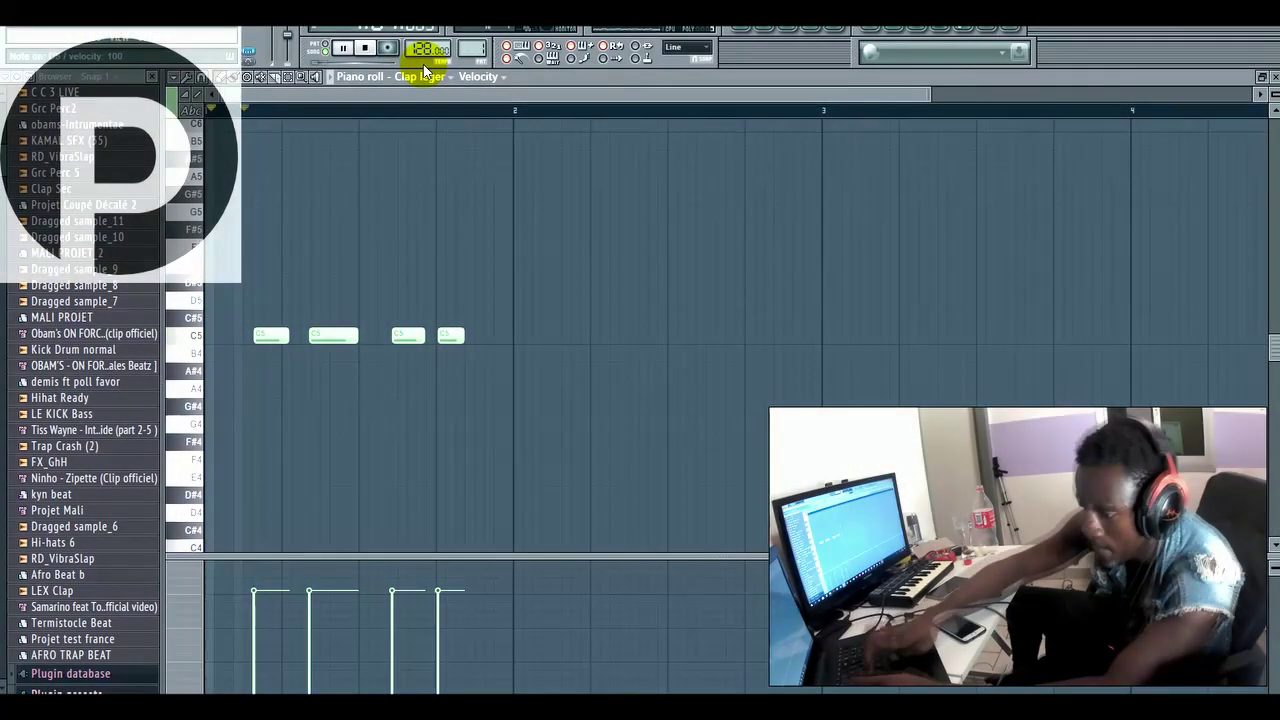
pyautogui.press('space')
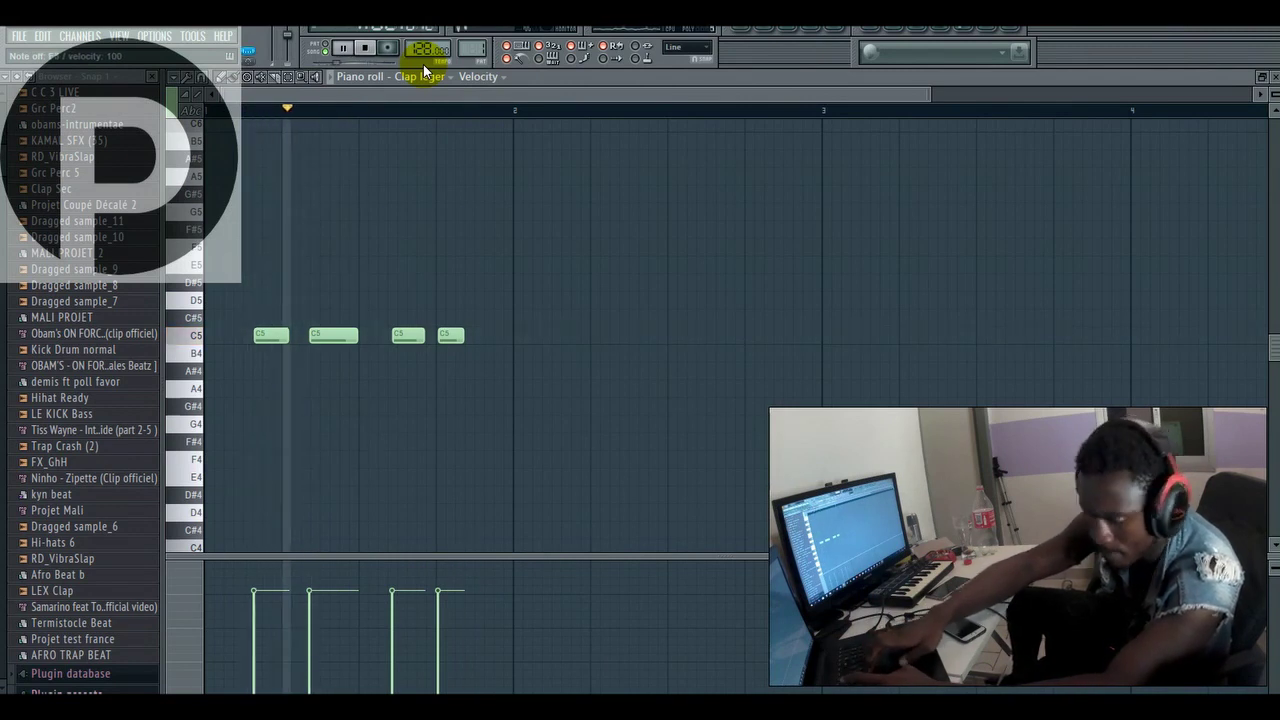
pyautogui.press('space')
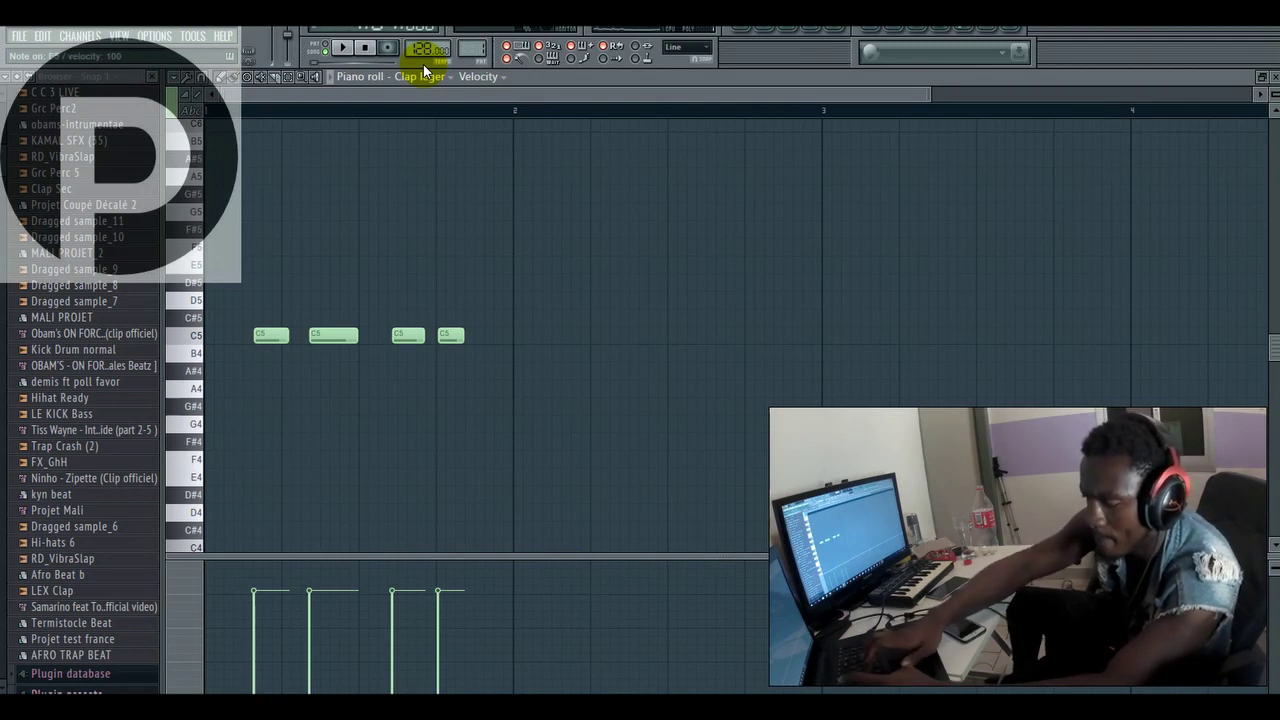
pyautogui.press('space')
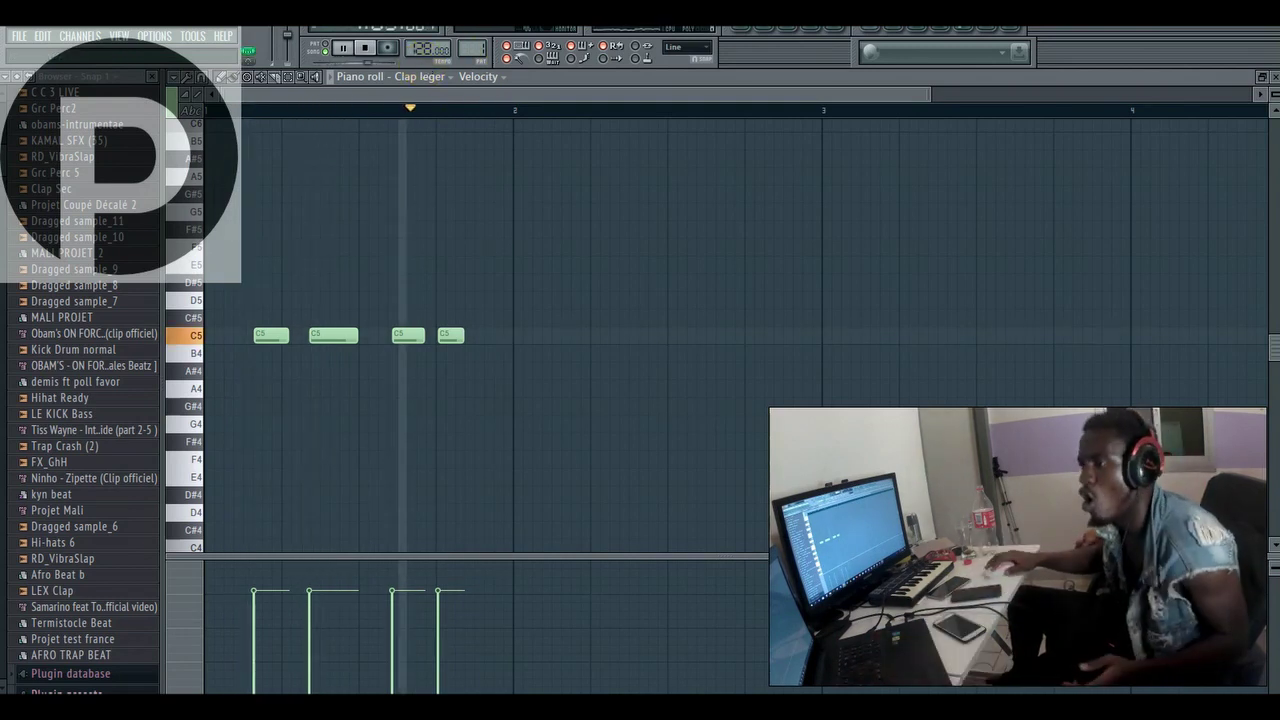
# - Open the reFX Nexus notes in the piano roll, and split the clap pattern by channel
pyautogui.click(765, 32)
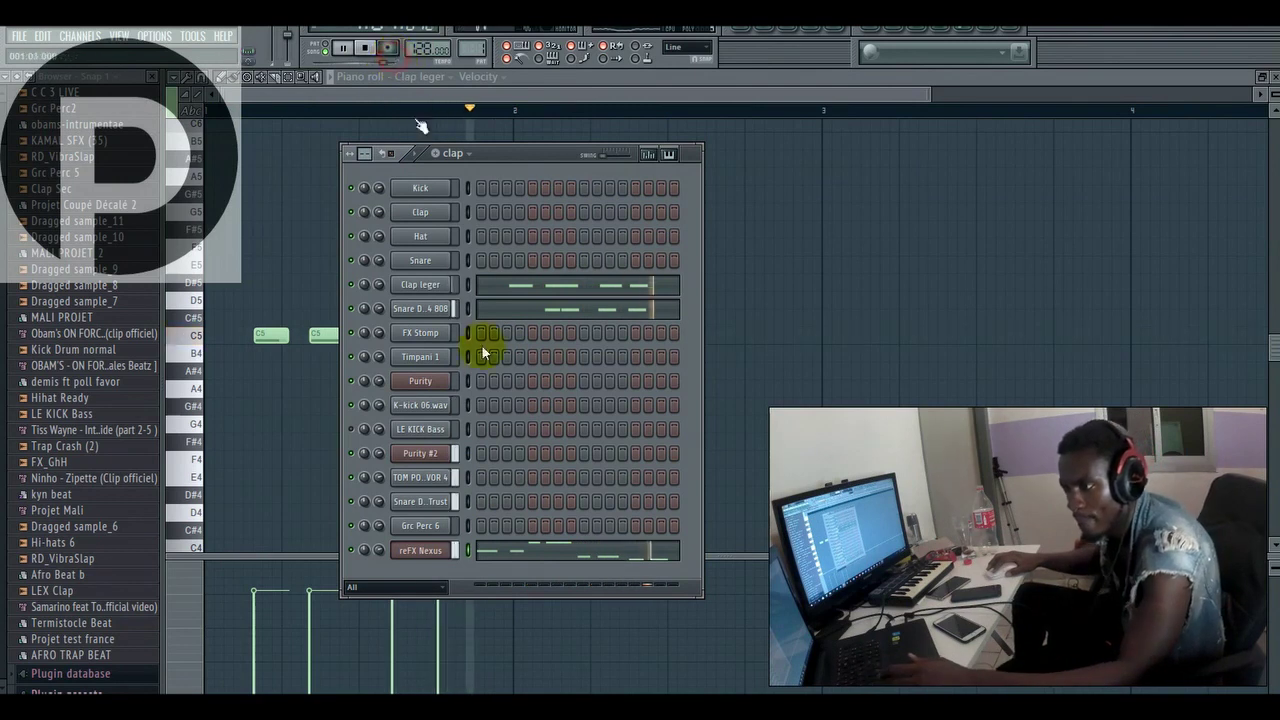
pyautogui.click(580, 552)
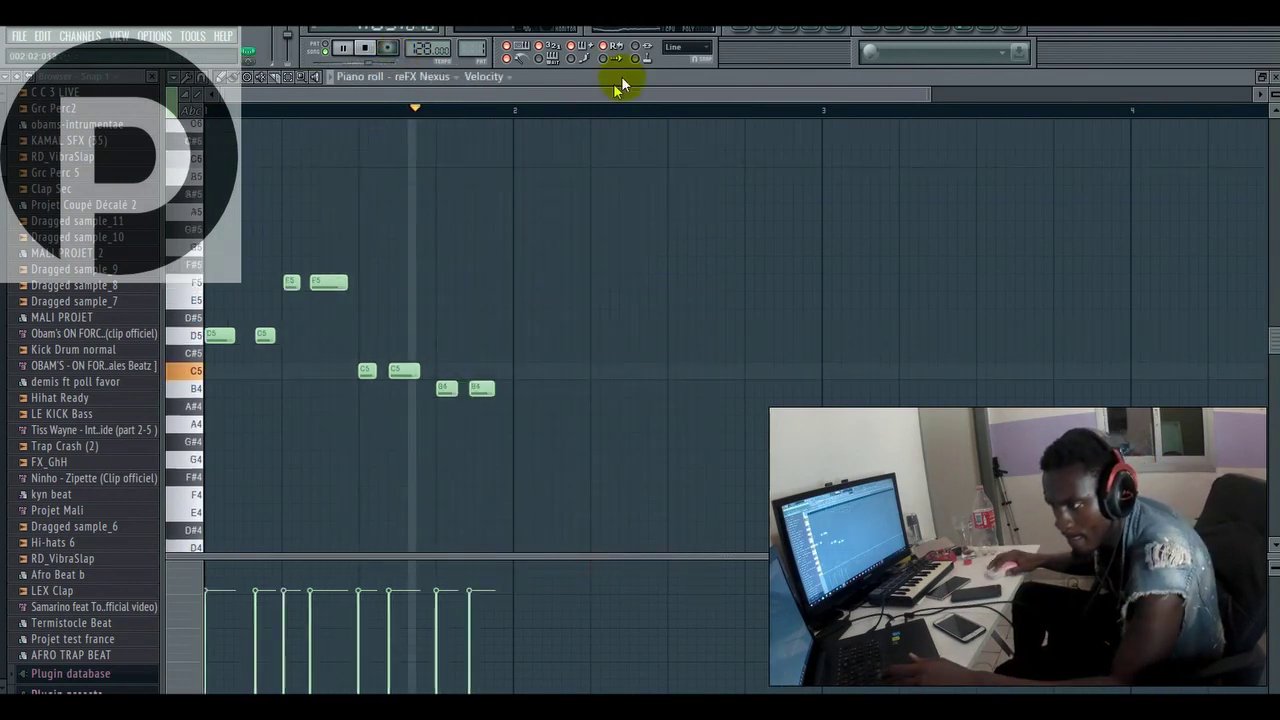
pyautogui.click(741, 32)
pyautogui.click(773, 31)
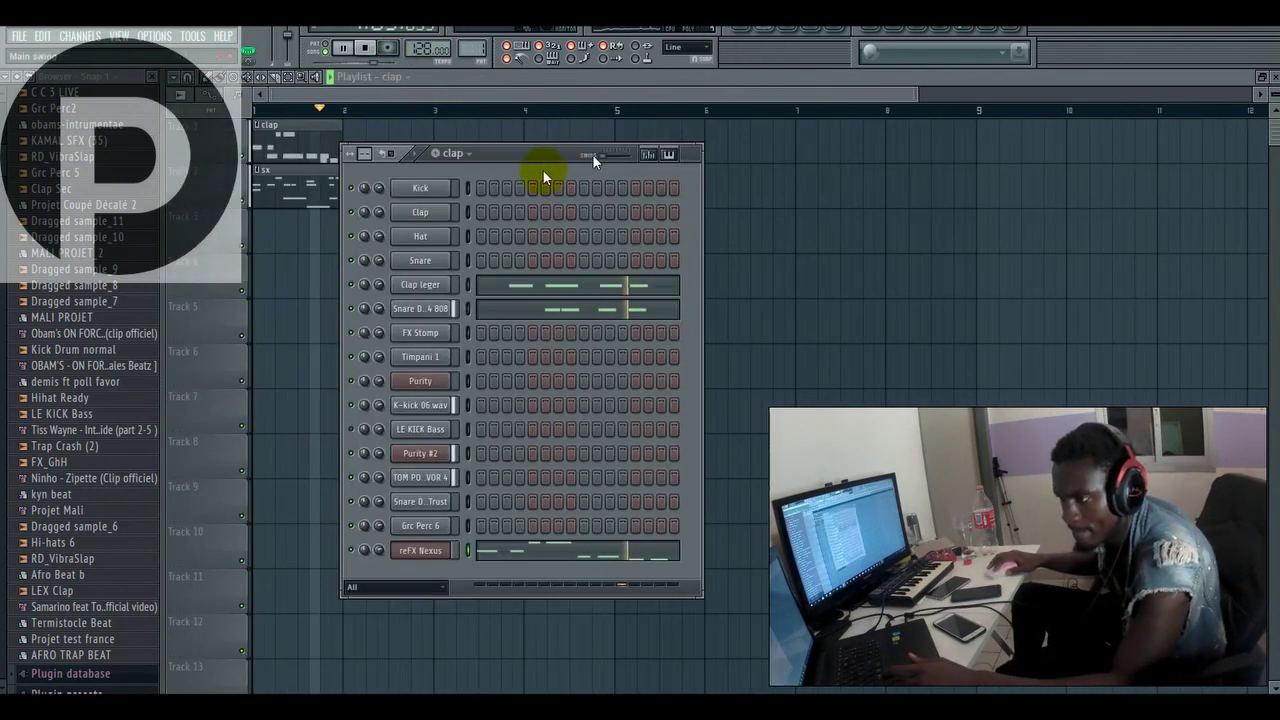
pyautogui.click(467, 156)
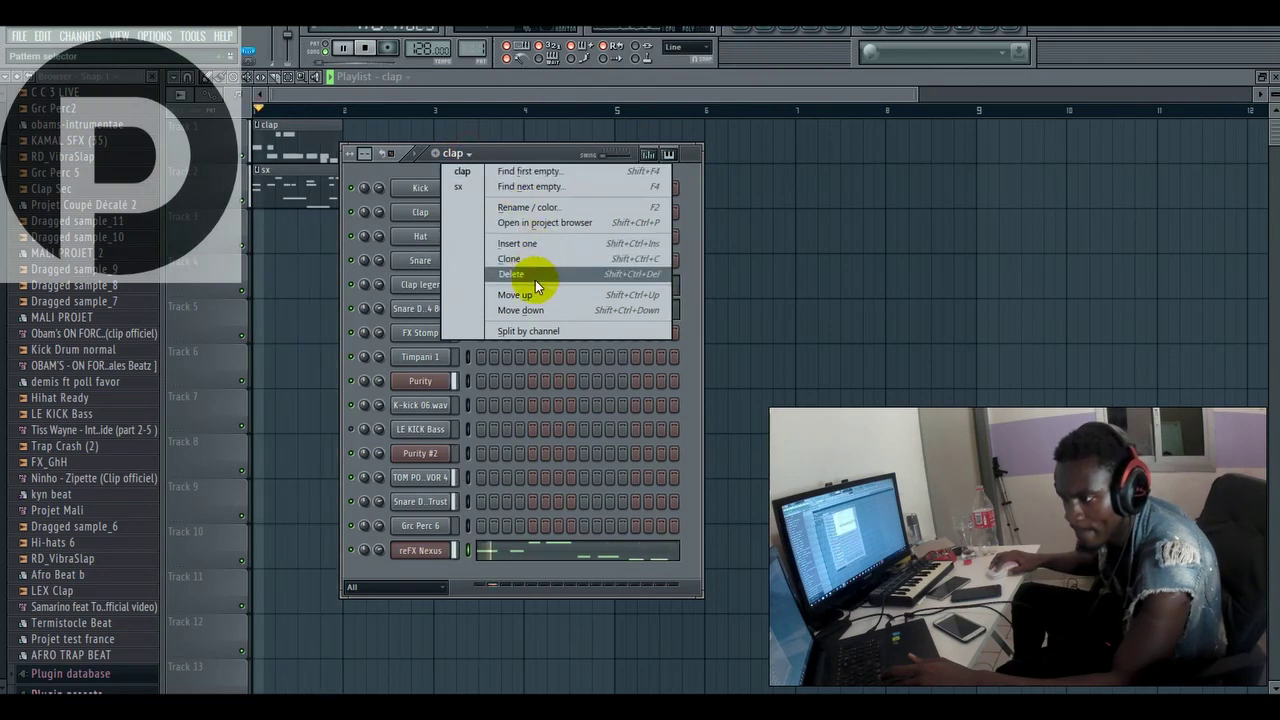
pyautogui.click(530, 331)
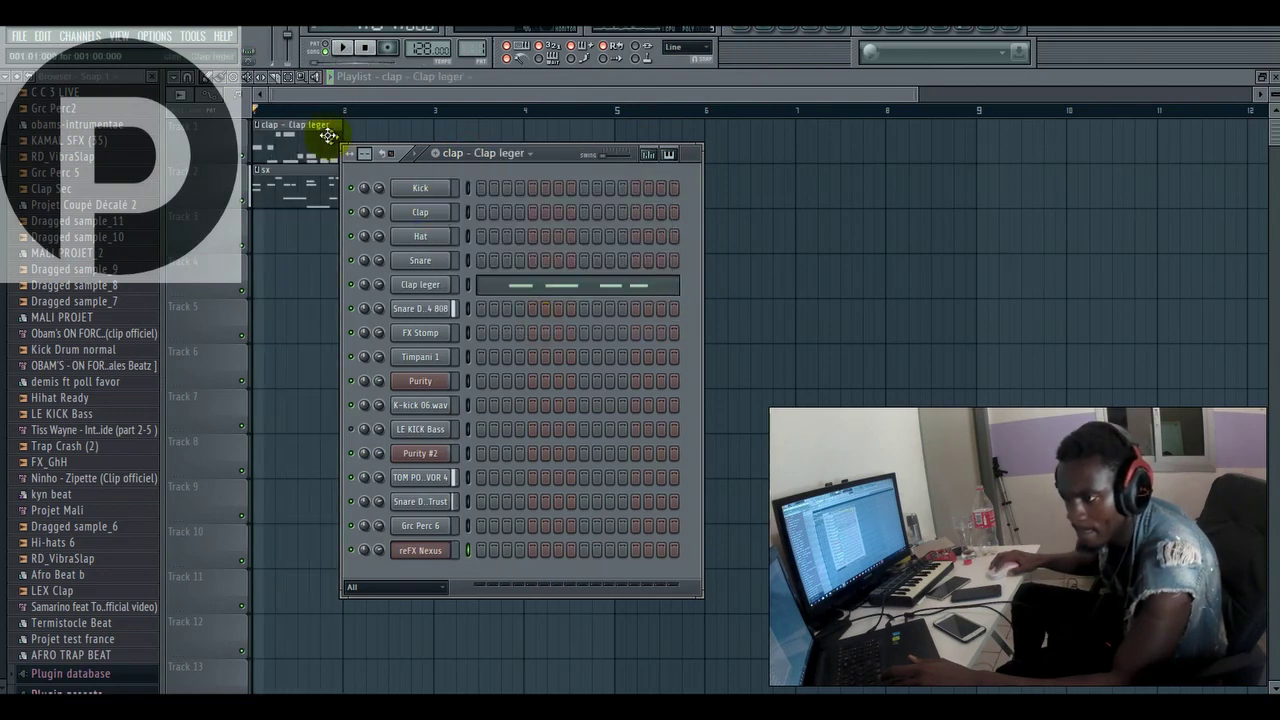
# - Spread the split clap clips out: Clap leger on track 4, Snare Drum 014 808 at bar 2, reFX Nexus on track 2 at bar 3
pyautogui.moveTo(328, 136); pyautogui.dragTo(303, 258)
pyautogui.press('space')
pyautogui.press('space')
pyautogui.moveTo(324, 149); pyautogui.dragTo(415, 149)
pyautogui.press('space')
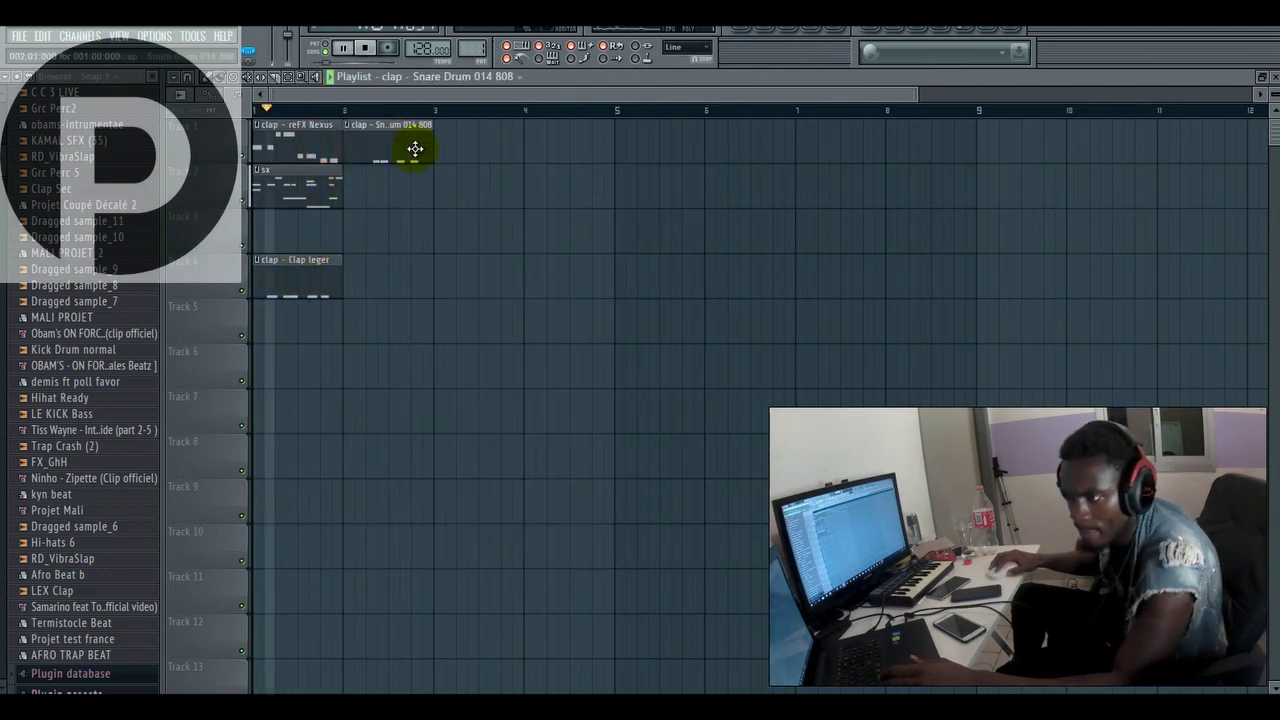
pyautogui.moveTo(314, 137); pyautogui.dragTo(491, 208)
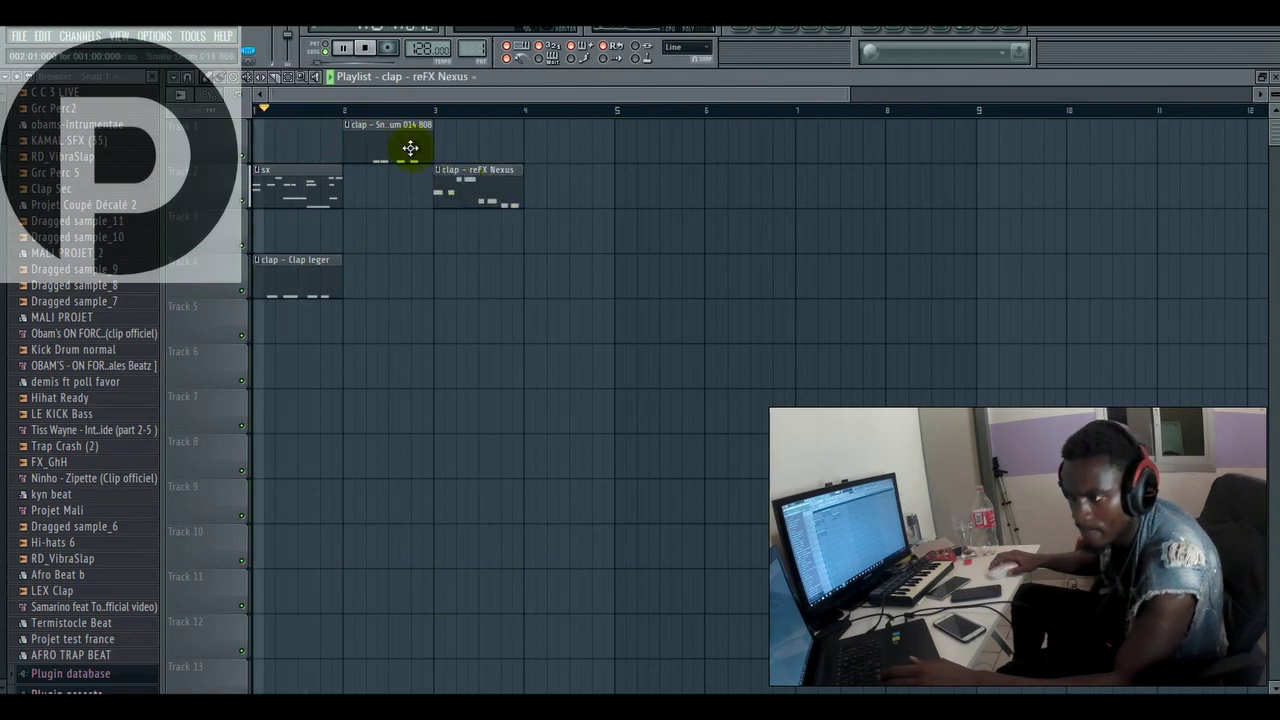
# - Select the sx clip in the playlist and split the sx pattern by channel
pyautogui.click(318, 190)
pyautogui.press('space')
pyautogui.click(758, 31)
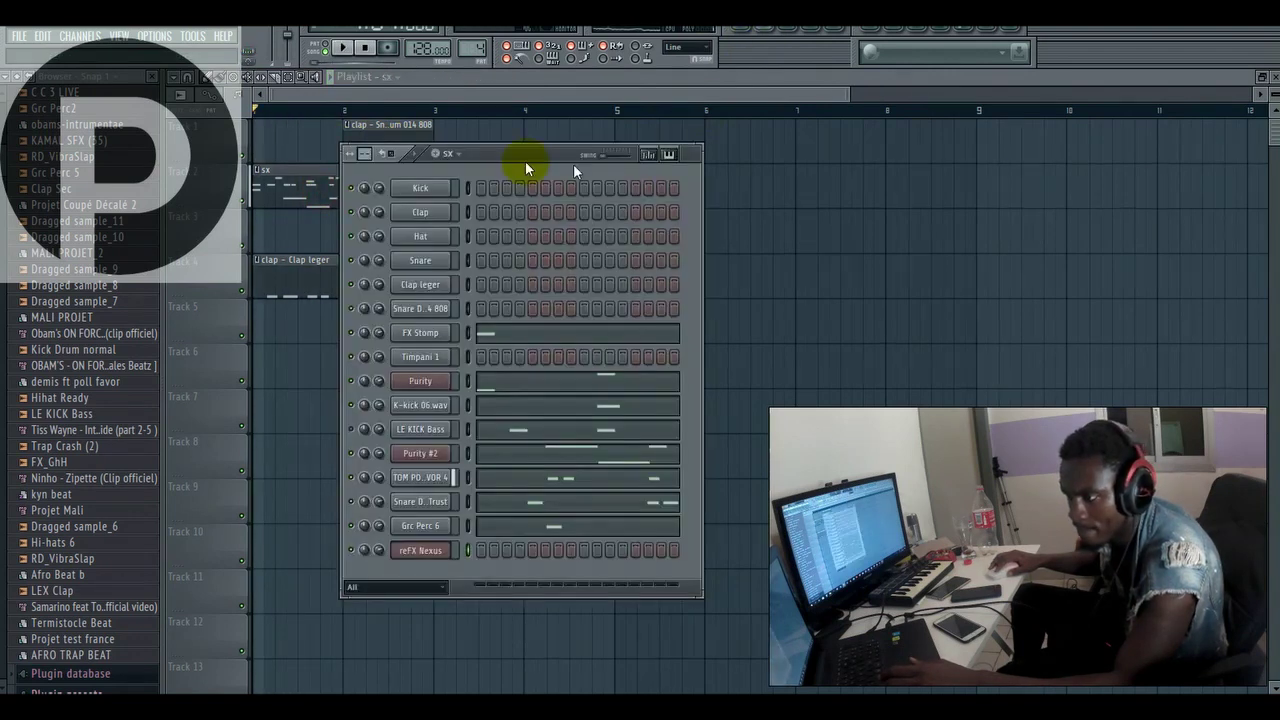
pyautogui.click(459, 156)
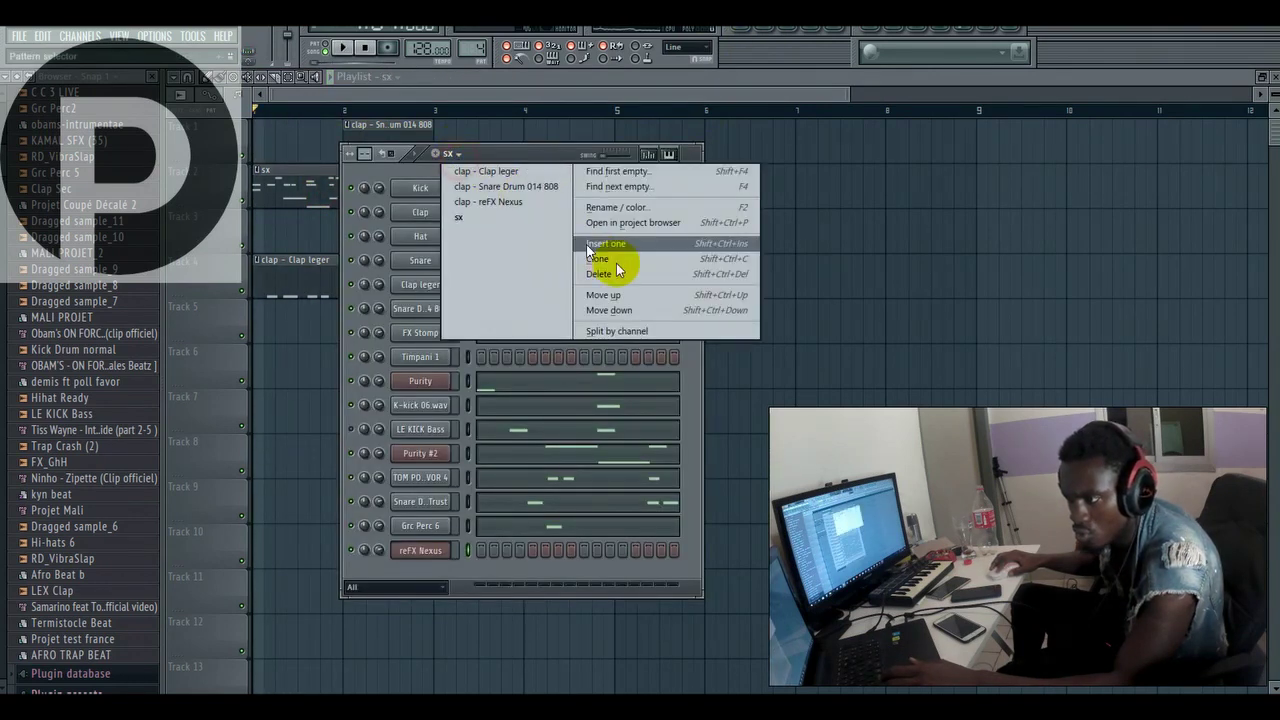
pyautogui.click(620, 331)
pyautogui.click(477, 95)
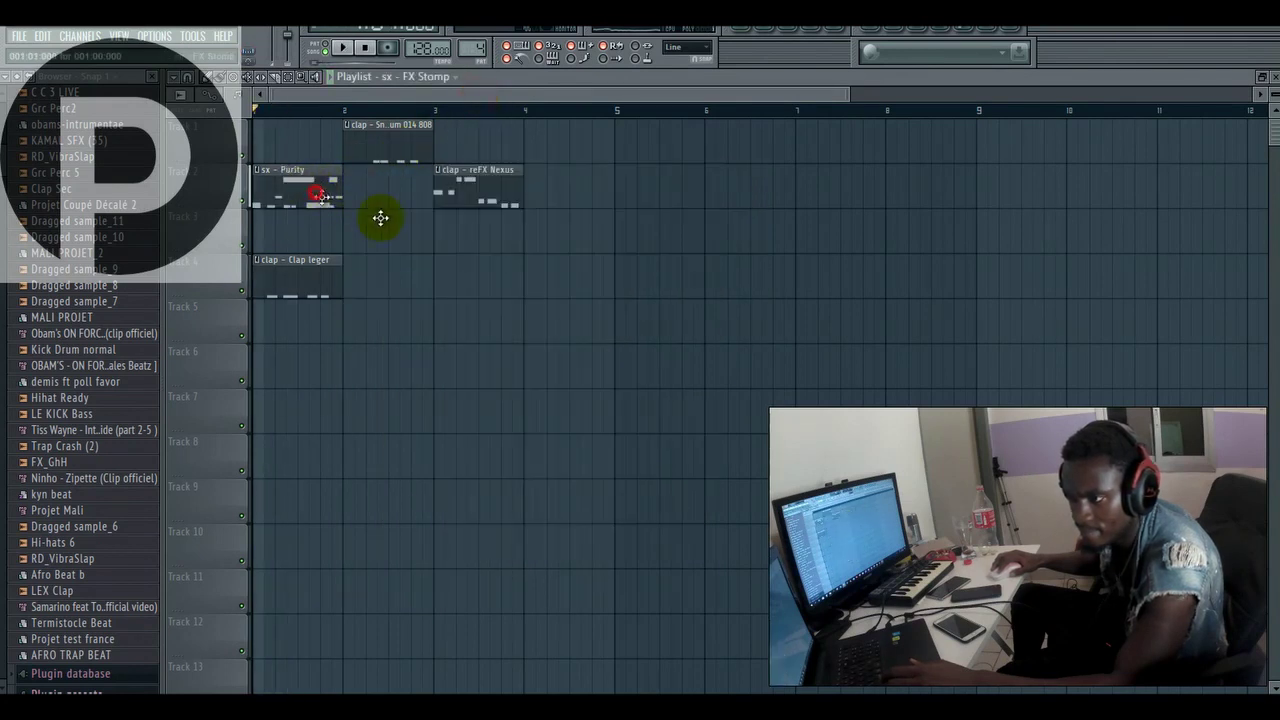
# - Unstack the sx clips, moving K-kick 06 to track 3, FX Stomp to track 5, LE KICK Bass to track 6 and Purity to bar 3
pyautogui.moveTo(310, 199); pyautogui.dragTo(520, 289)
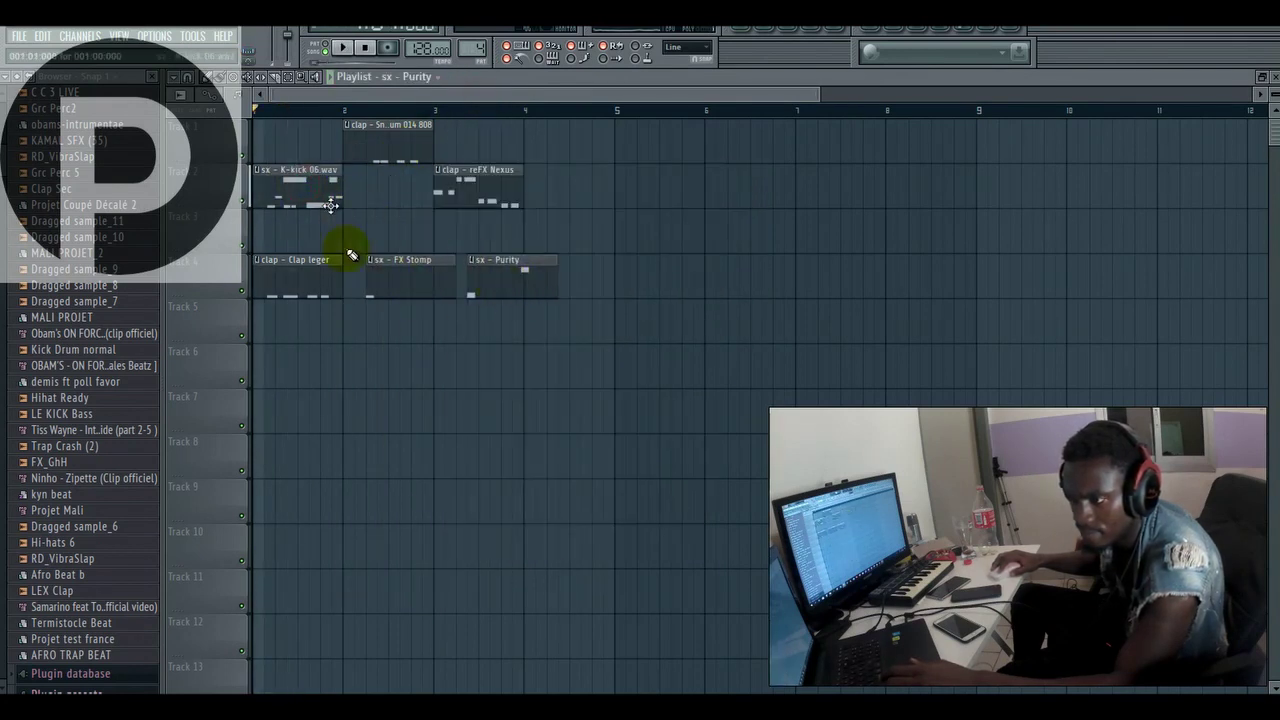
pyautogui.moveTo(300, 196); pyautogui.dragTo(300, 247)
pyautogui.moveTo(356, 375); pyautogui.dragTo(265, 375)
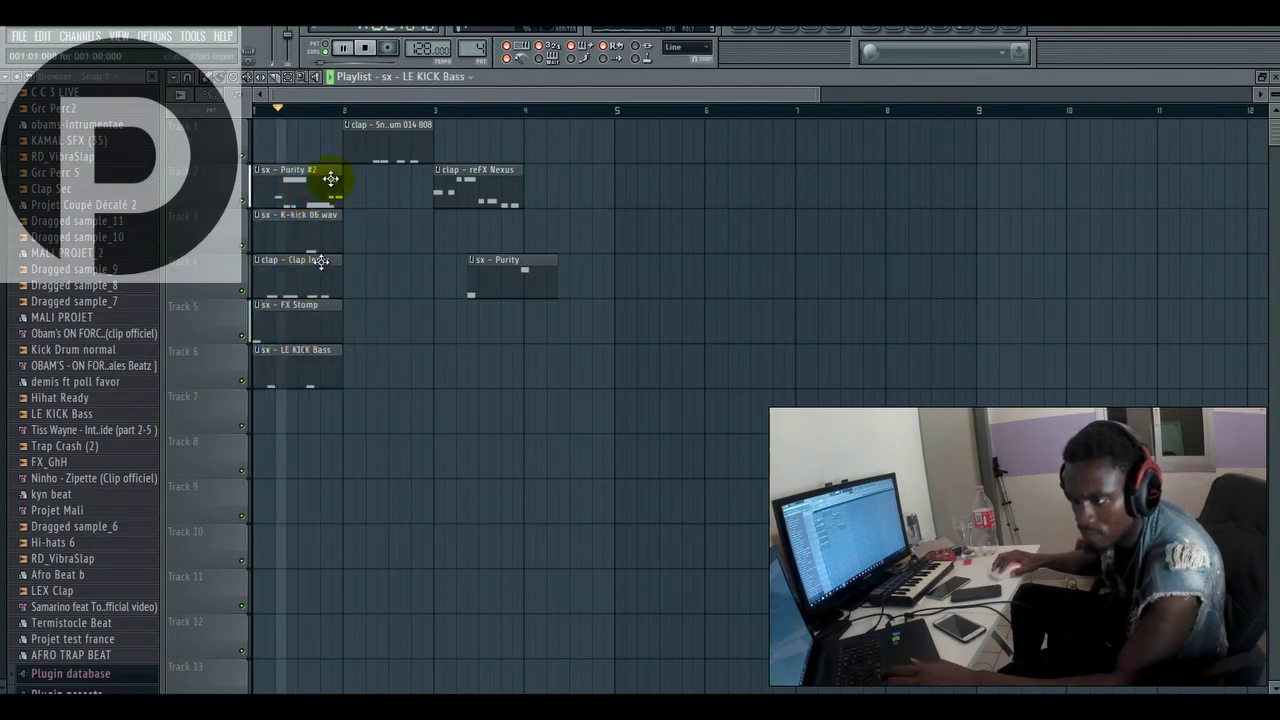
# - Move the Purity #2, TOM POLL FAVOR 4 and Snare Drum 089 Trust clips to bar 1 of tracks 7, 8 and 9
pyautogui.moveTo(323, 186); pyautogui.dragTo(326, 432)
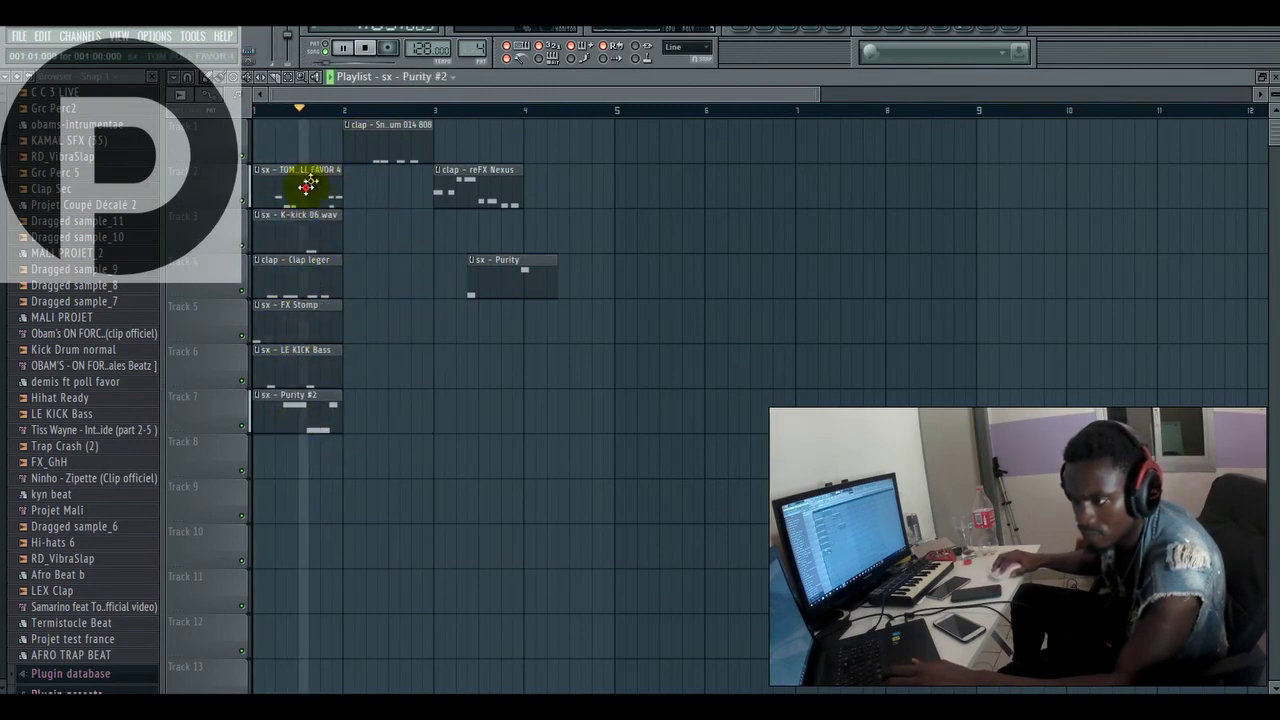
pyautogui.moveTo(303, 180); pyautogui.dragTo(401, 420)
pyautogui.moveTo(297, 472); pyautogui.dragTo(297, 465)
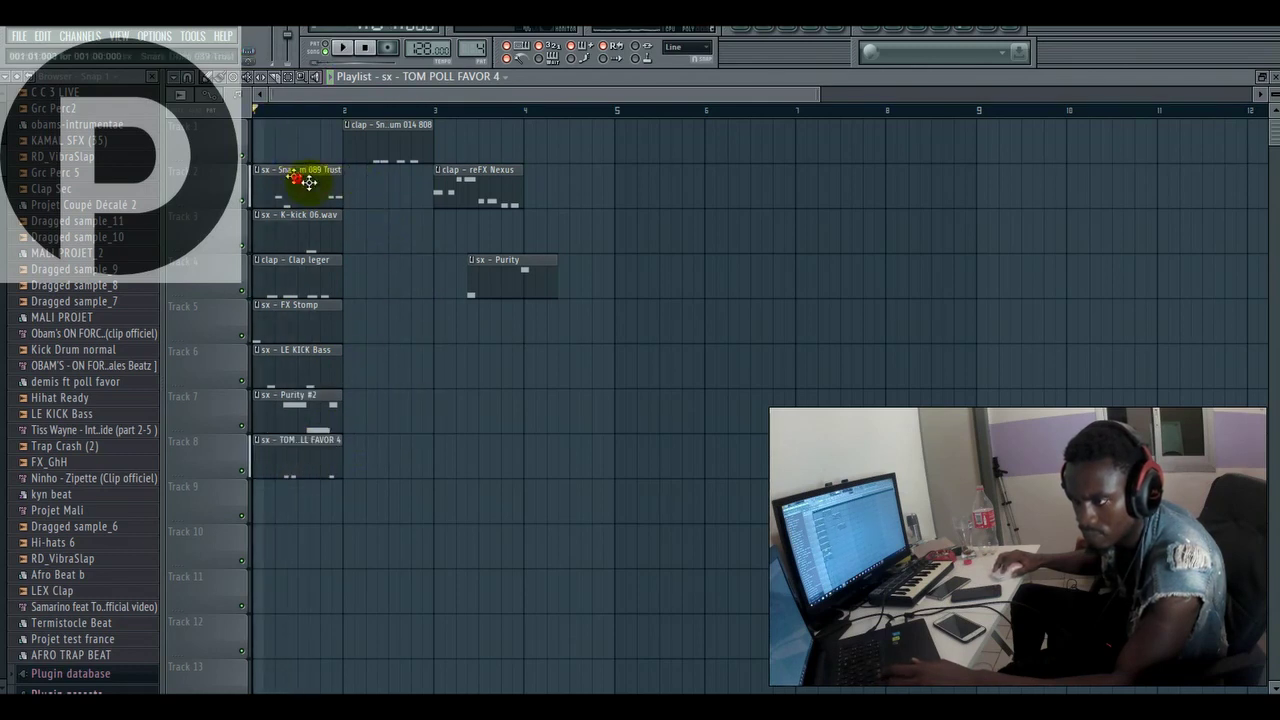
pyautogui.moveTo(309, 182); pyautogui.dragTo(273, 502)
pyautogui.click(262, 168)
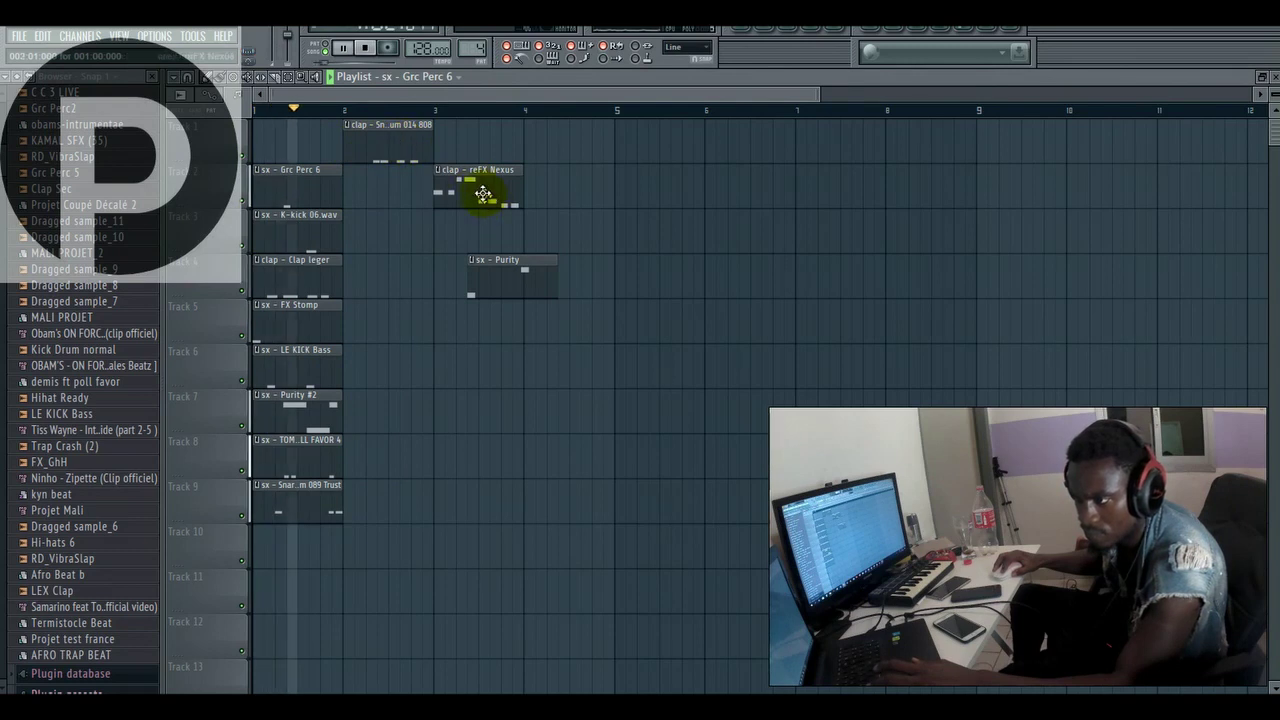
# - Move the reFX Nexus clip to bar 4 and the Purity clip to track 10 at bar 3, and play the arrangement
pyautogui.moveTo(483, 193); pyautogui.dragTo(541, 183)
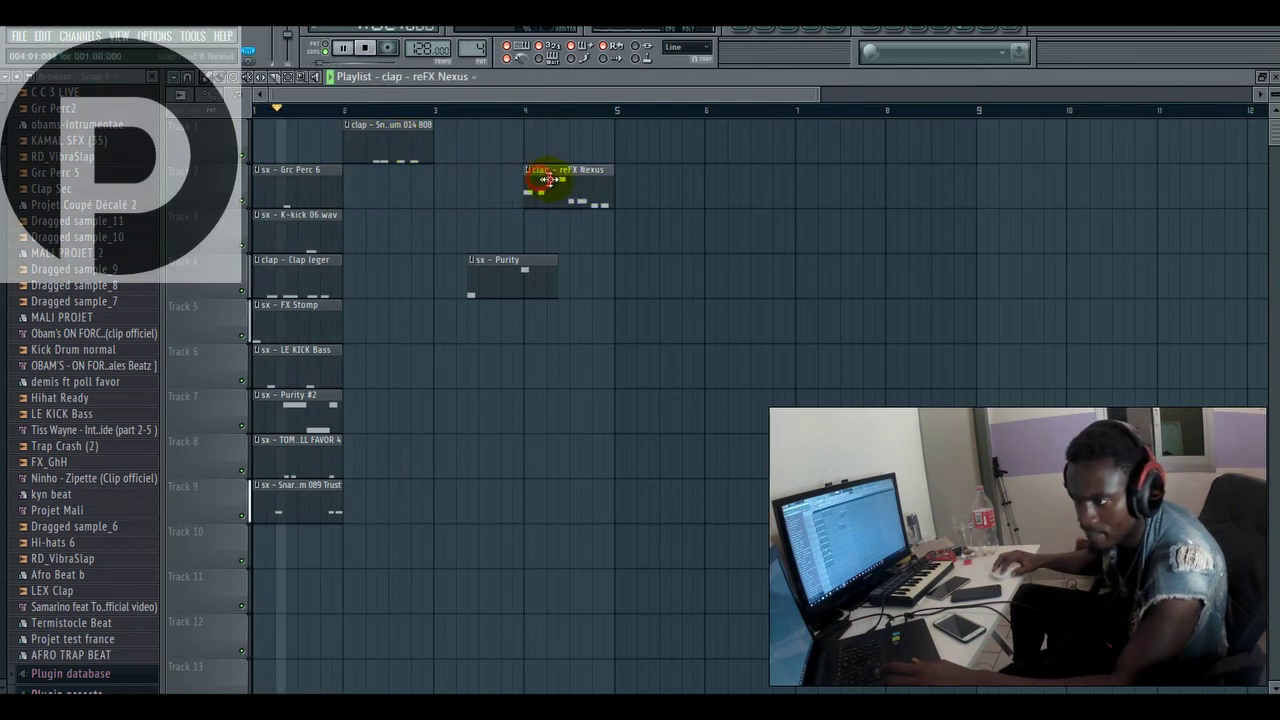
pyautogui.moveTo(503, 278); pyautogui.dragTo(480, 543)
pyautogui.click(385, 545)
pyautogui.press('space')
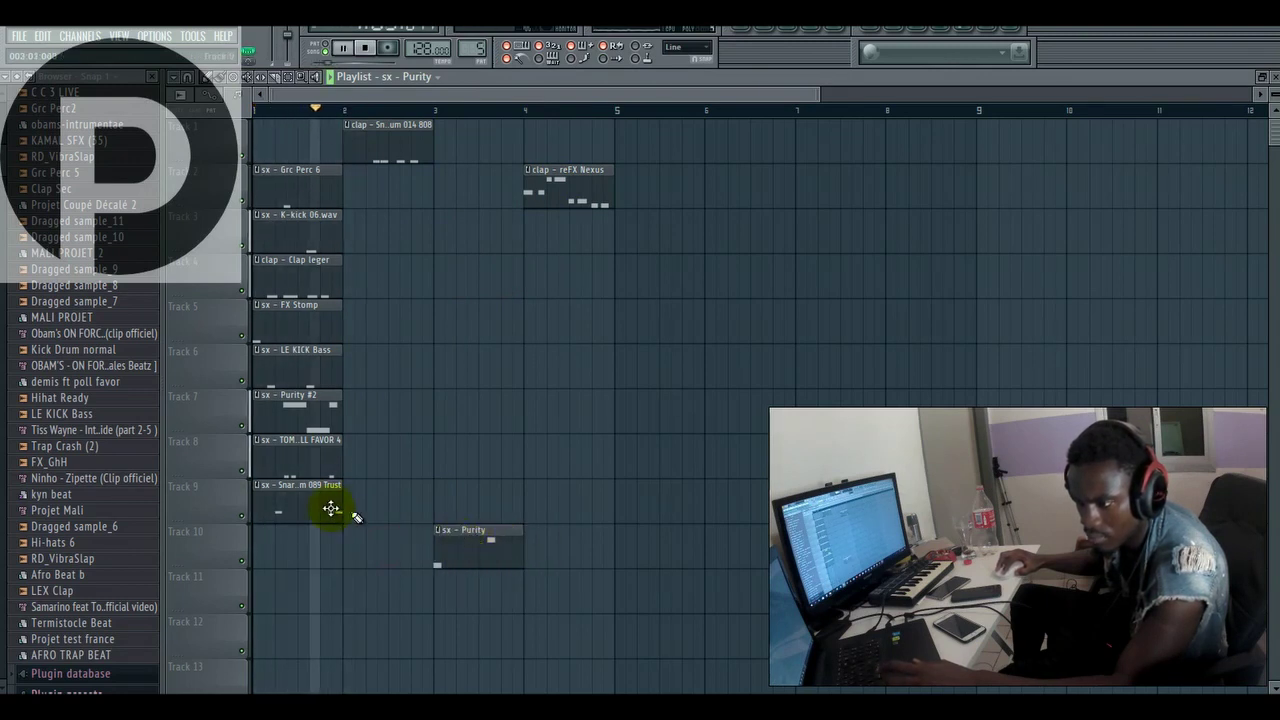
# - Repeat the Snare Drum 089 Trust, TOM POLL FAVOR 4, Purity #2 and LE KICK Bass clips at bar 2 of their tracks
pyautogui.moveTo(346, 500); pyautogui.dragTo(318, 500)
pyautogui.press('space')
pyautogui.click(350, 504)
pyautogui.click(327, 455)
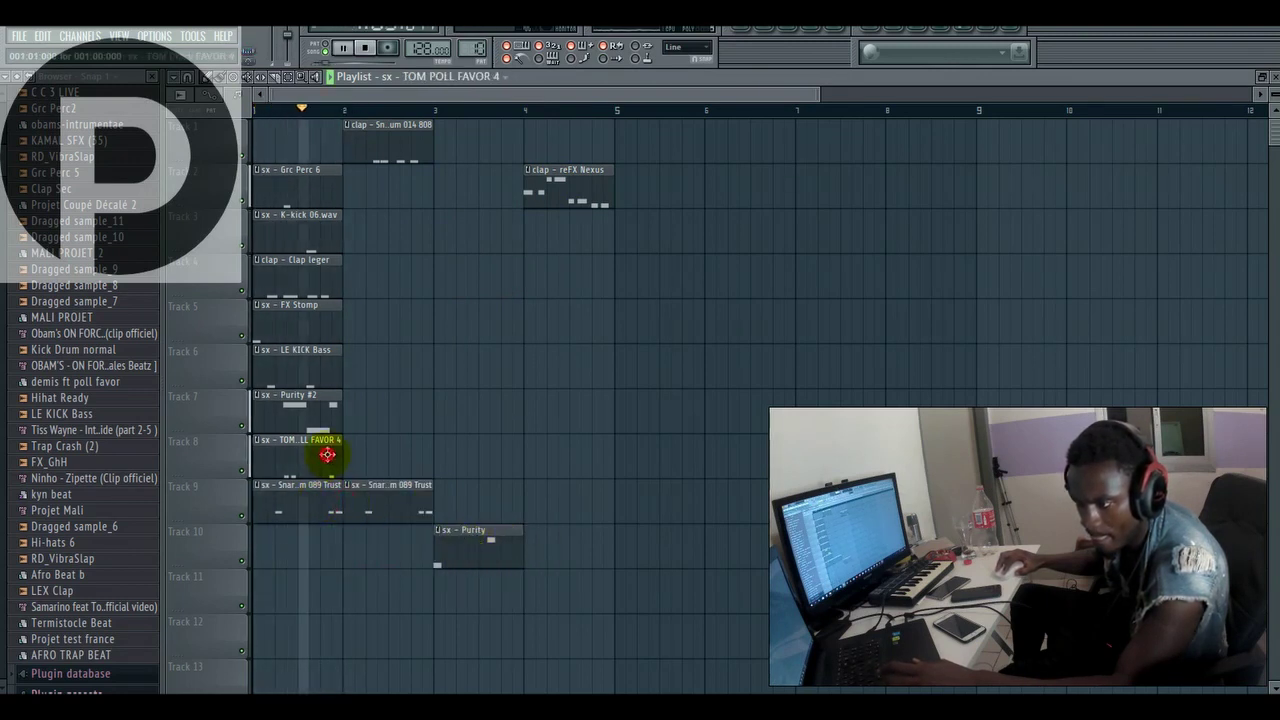
pyautogui.click(352, 462)
pyautogui.press('space')
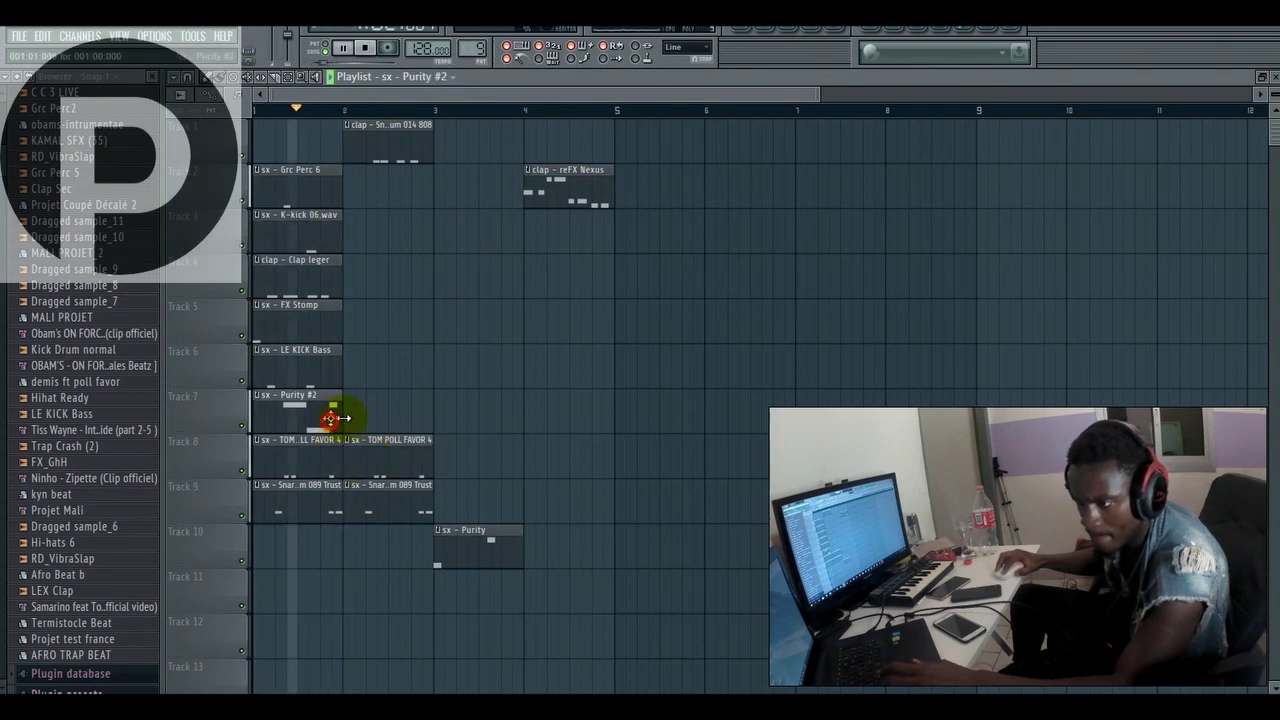
pyautogui.click(346, 412)
pyautogui.click(351, 372)
pyautogui.press('space')
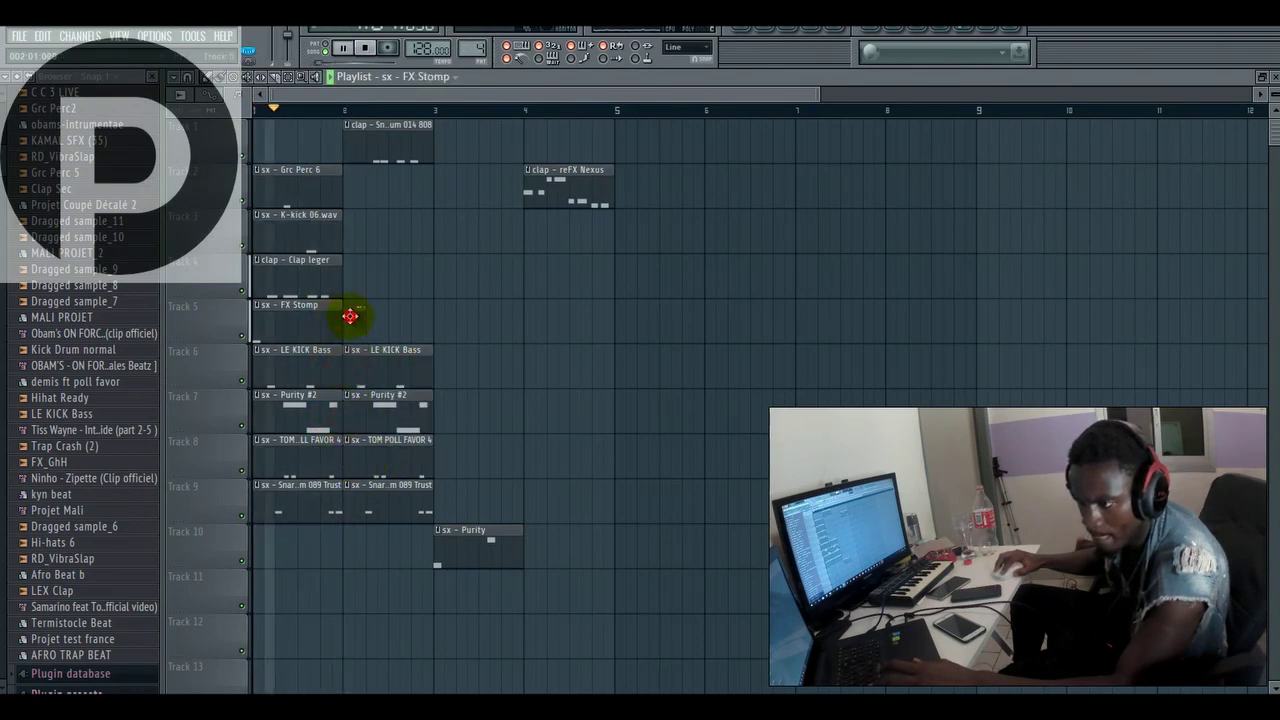
# - Repeat the FX Stomp, Clap leger, K-kick 06 and Grc Perc 6 clips at bar 2 of their tracks
pyautogui.moveTo(350, 316); pyautogui.dragTo(367, 323)
pyautogui.click(350, 284)
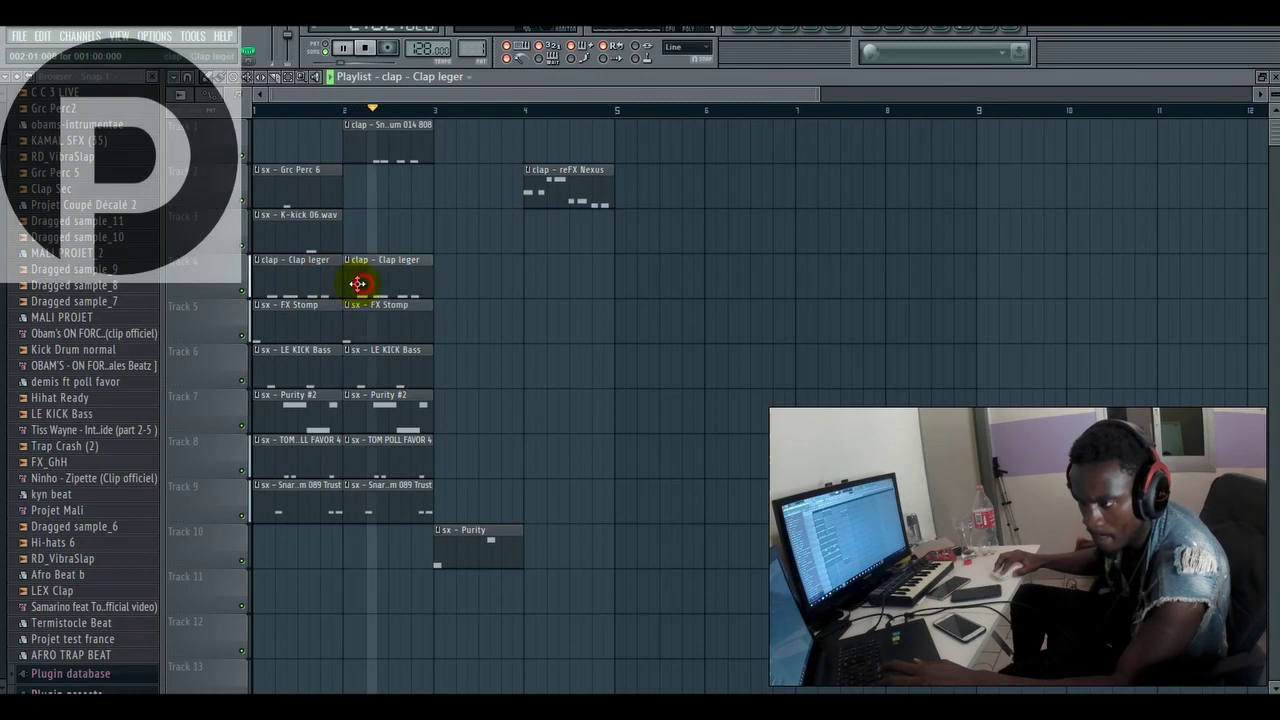
pyautogui.click(323, 243)
pyautogui.click(345, 237)
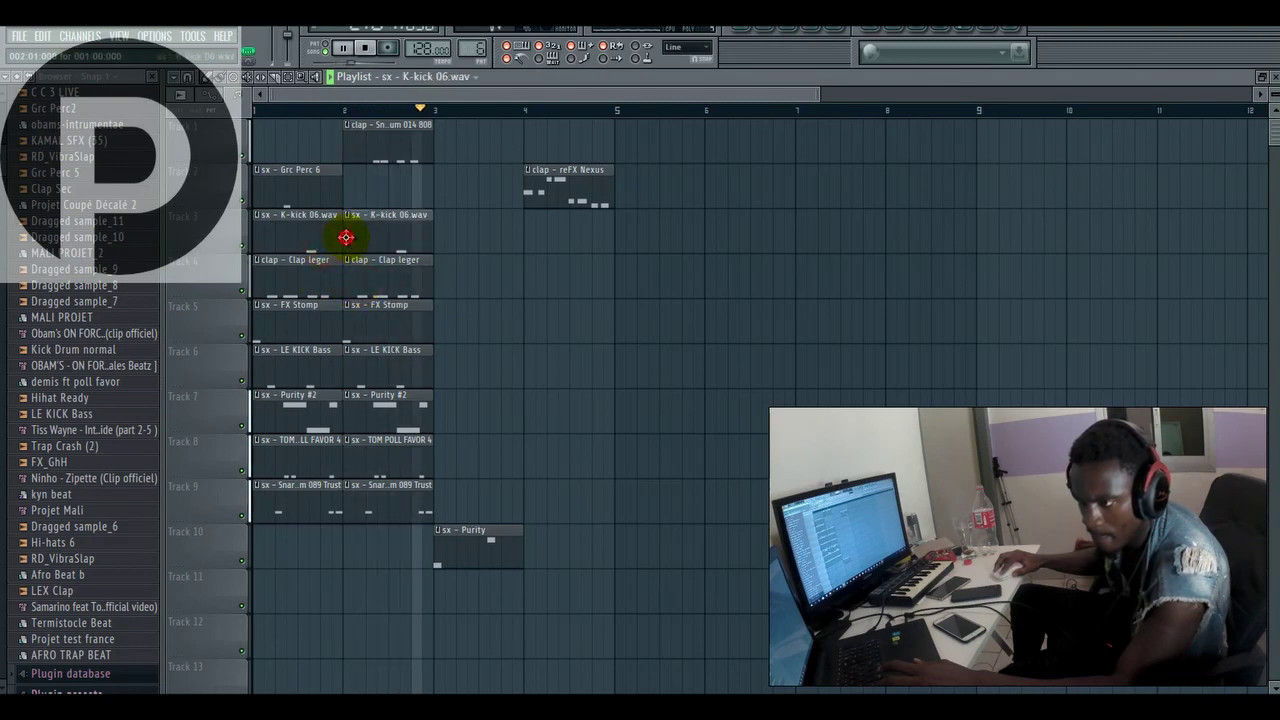
pyautogui.click(350, 184)
# - Add further Snare Drum 014 808, Grc Perc 6 and K-kick 06 clips at bar 3 of their tracks
pyautogui.click(437, 153)
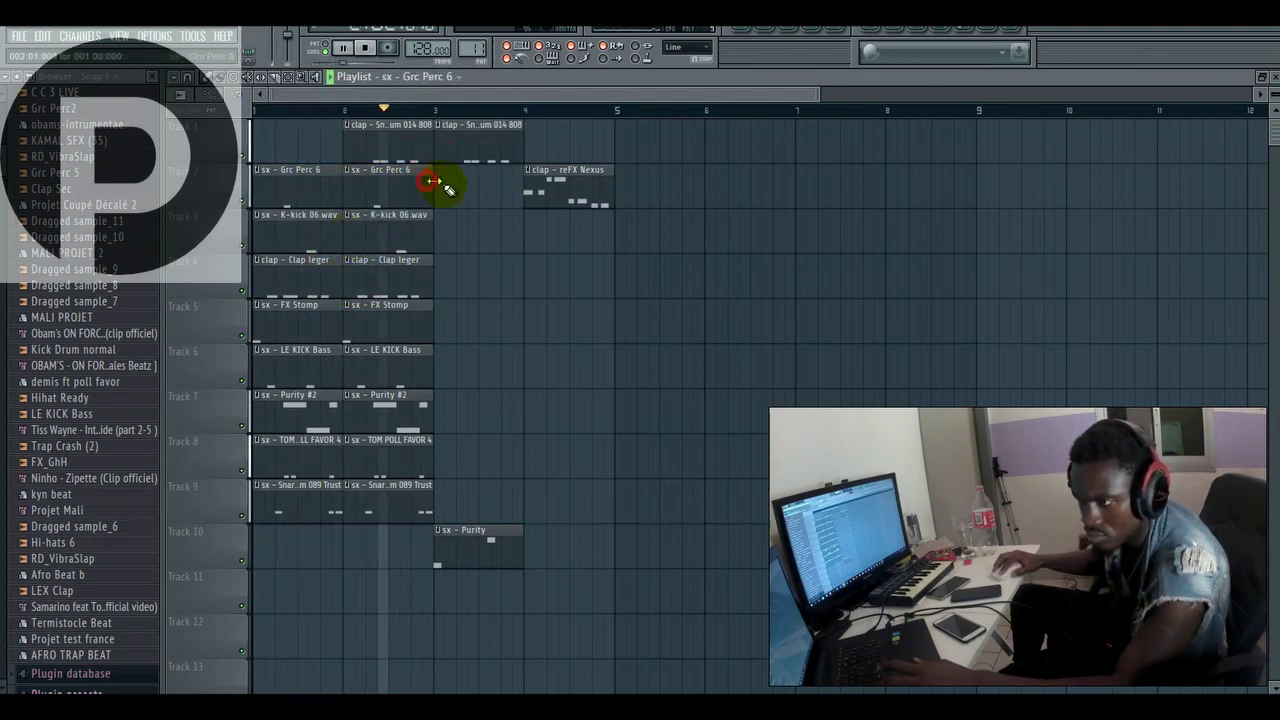
pyautogui.click(440, 186)
pyautogui.click(442, 236)
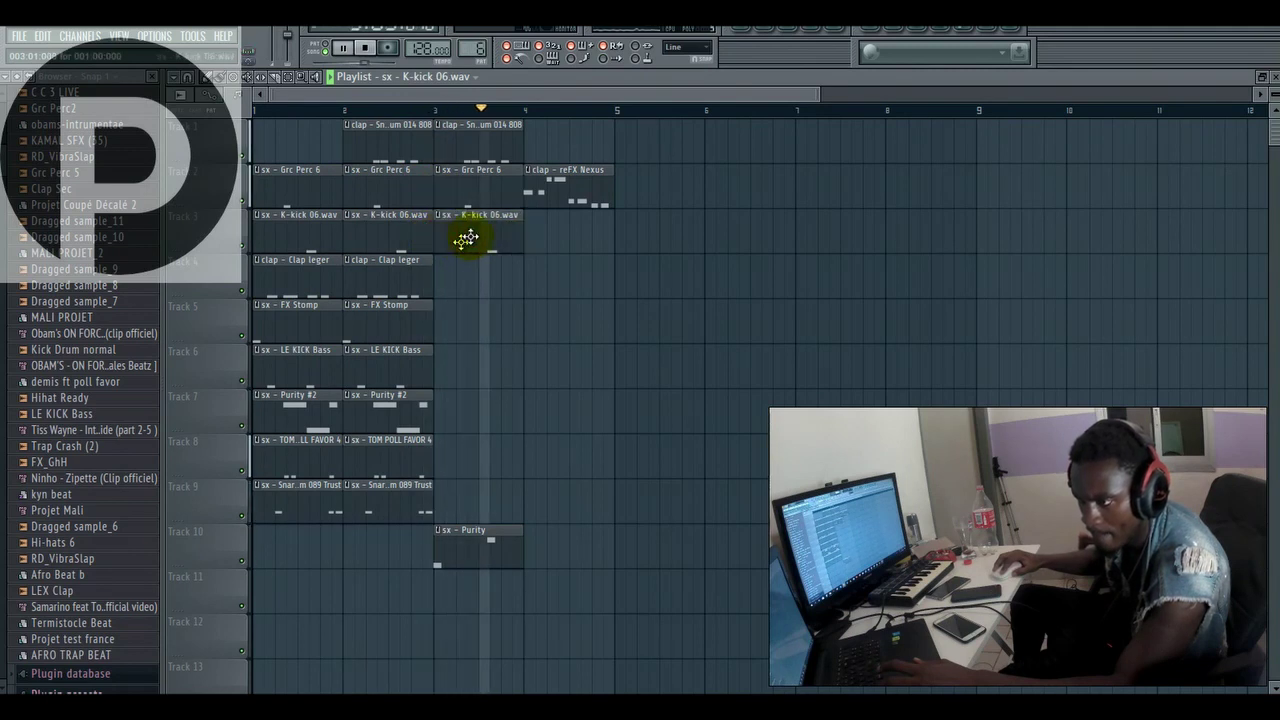
pyautogui.click(391, 282)
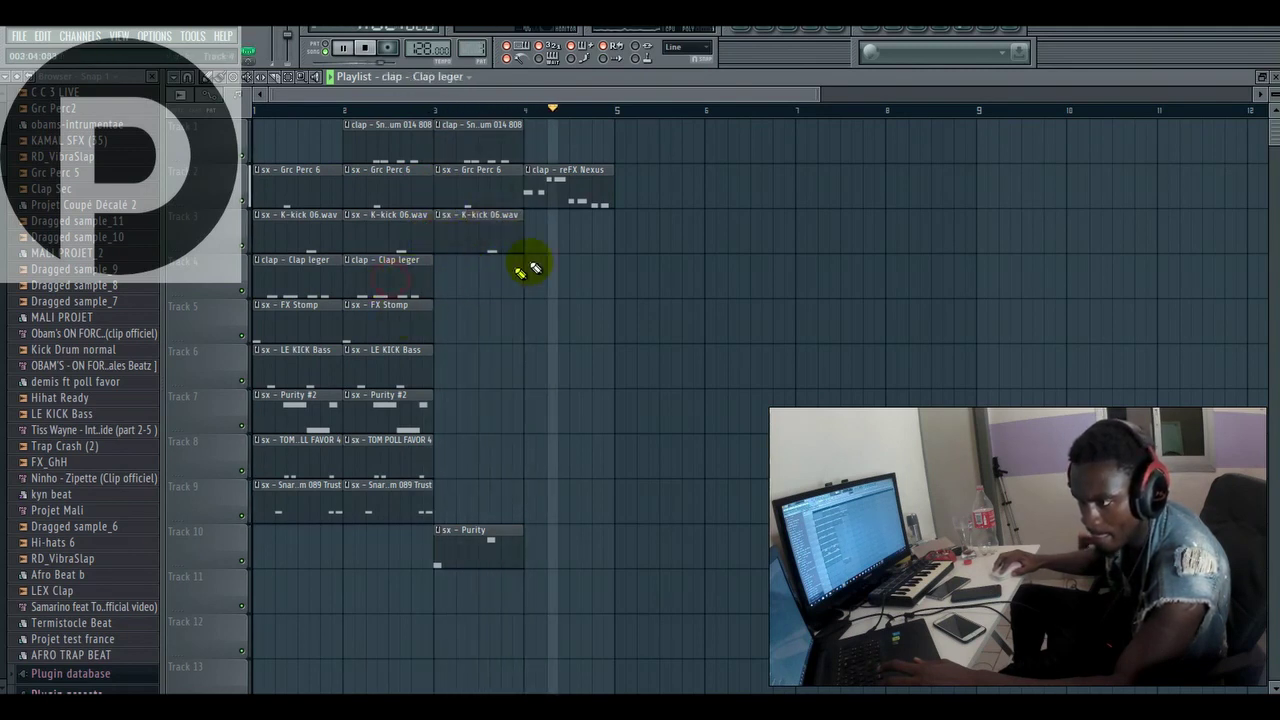
pyautogui.click(610, 284)
pyautogui.rightClick(660, 288)
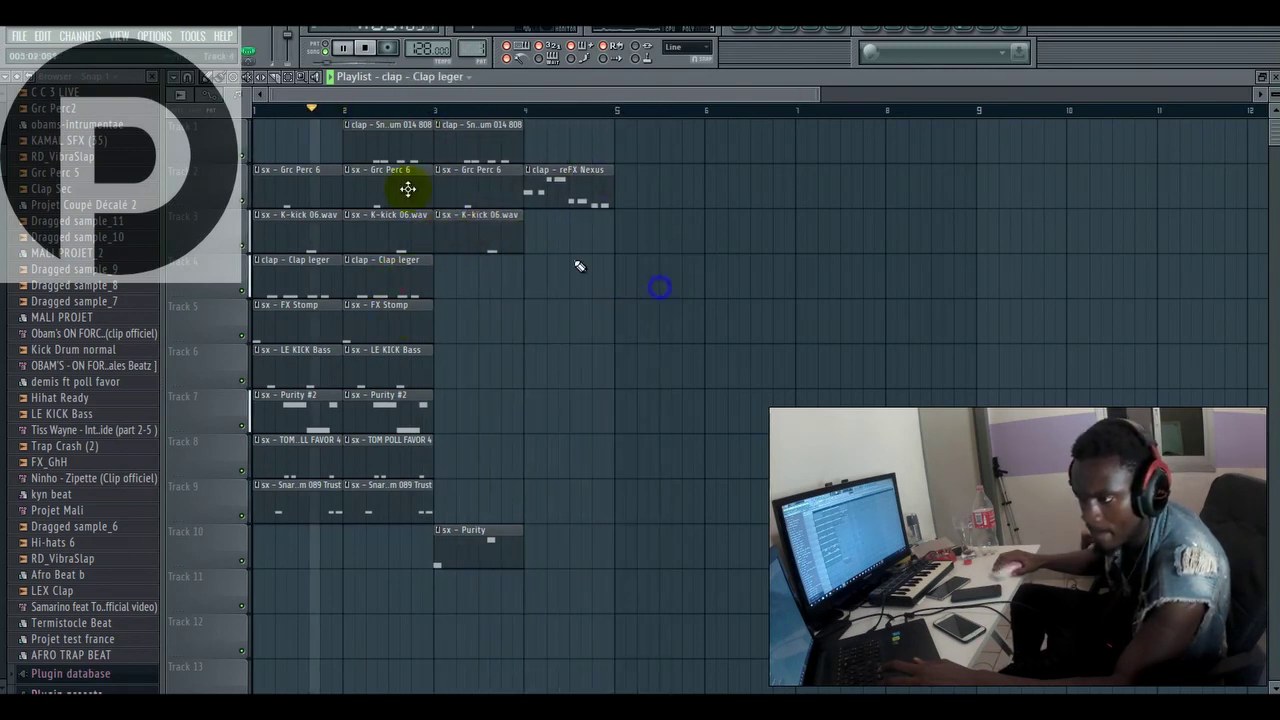
# - Duplicate the clips of bars 1 and 2 on tracks 1 to 9 and place the copies at bars 5 and 6
pyautogui.moveTo(298, 124); pyautogui.dragTo(421, 492)
pyautogui.hotkey('ctrl', 'b')
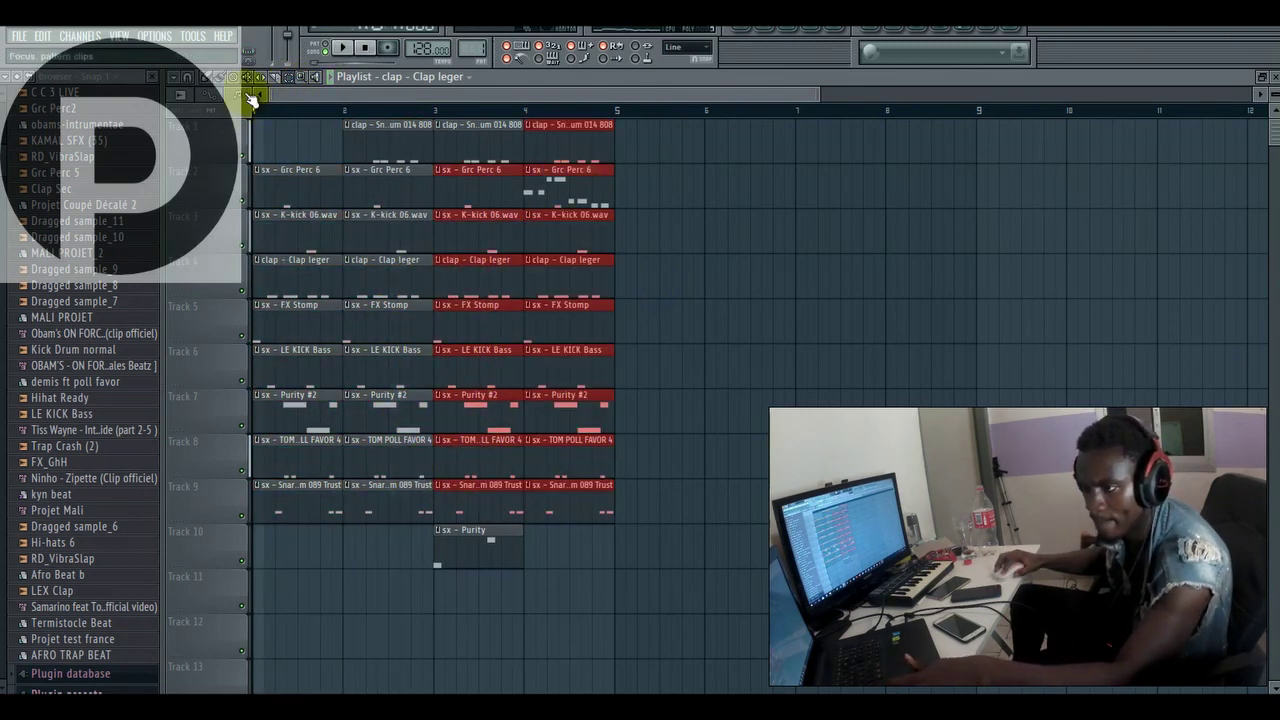
pyautogui.moveTo(500, 214); pyautogui.dragTo(651, 216)
# - Repeat the Purity clip at bar 4 of track 10, and move the reFX Nexus clip to track 11 with repeats at bars 5 and 6
pyautogui.click(557, 276)
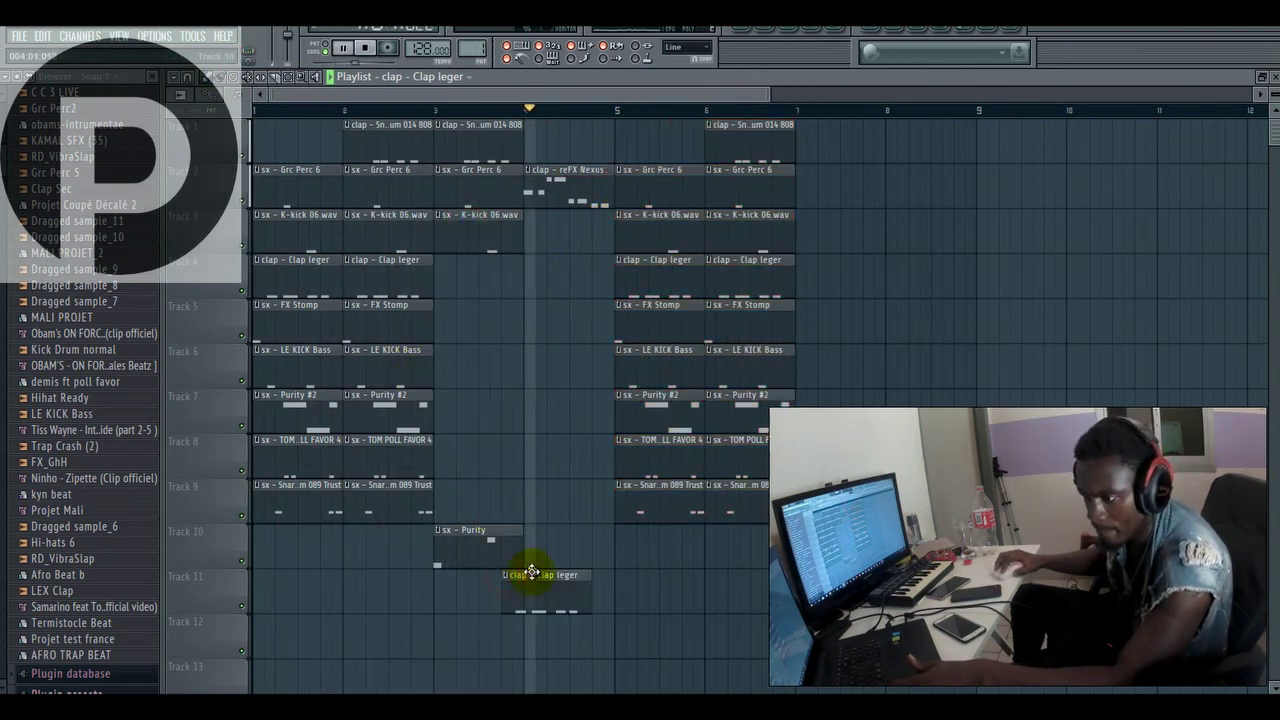
pyautogui.click(531, 563)
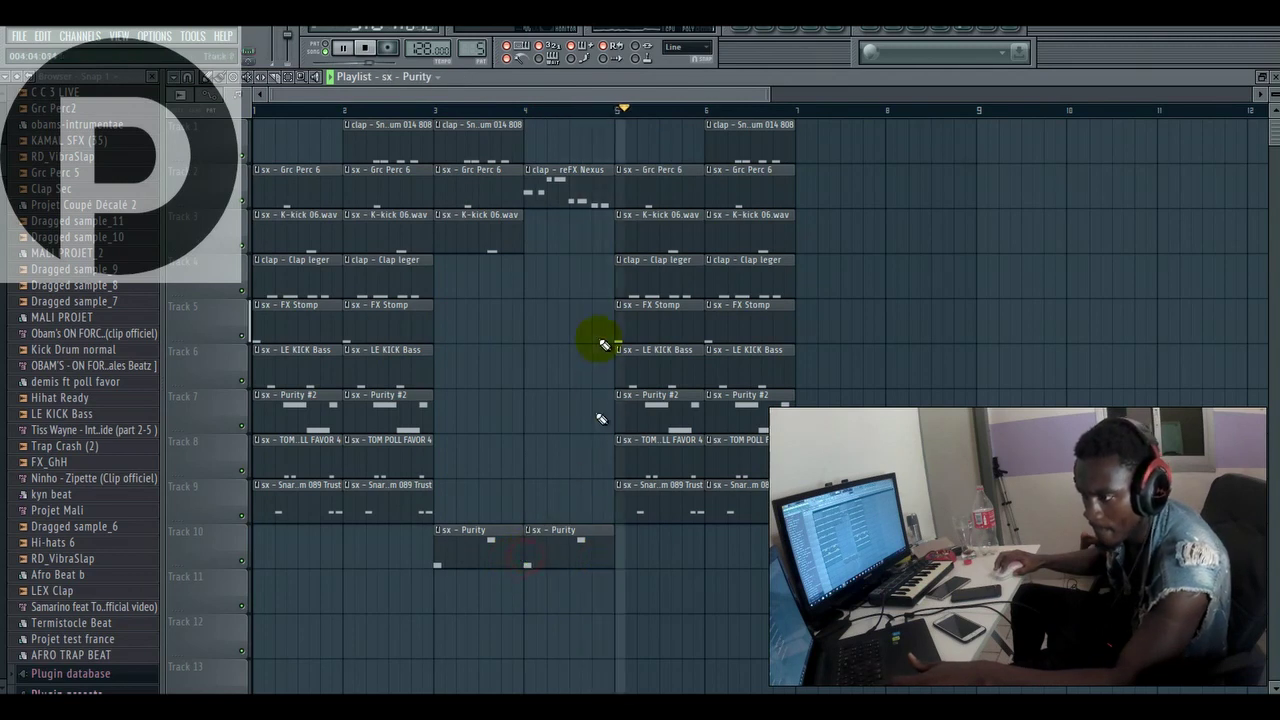
pyautogui.moveTo(575, 185); pyautogui.dragTo(575, 626)
pyautogui.click(624, 608)
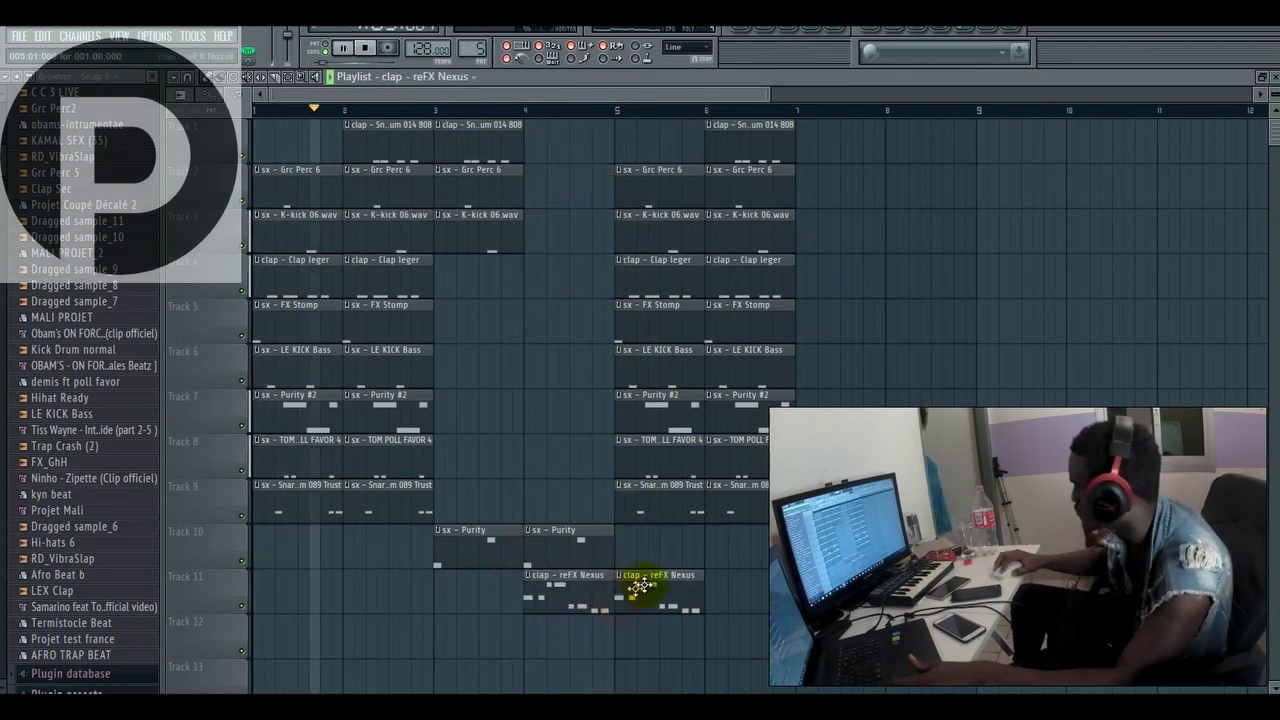
pyautogui.click(709, 591)
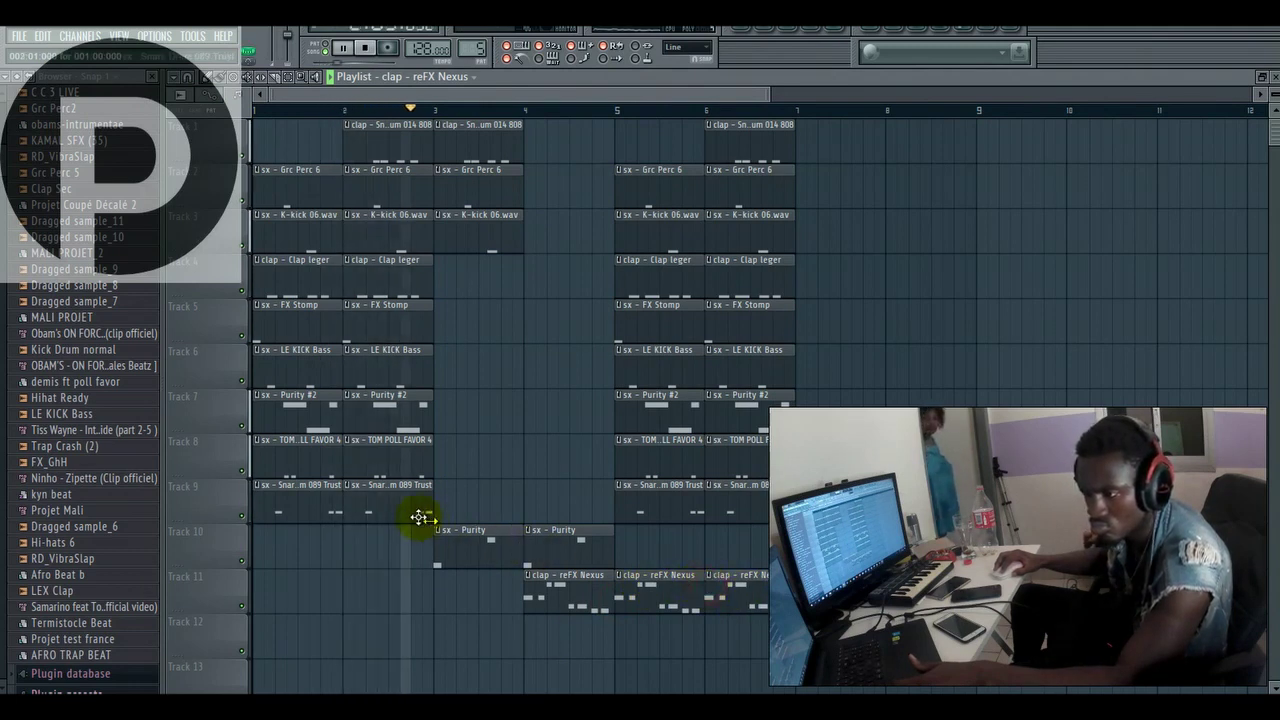
# - Fill bars 3 and 4 of track 9 with Snare Drum 089 Trust clips
pyautogui.click(425, 512)
pyautogui.moveTo(443, 512); pyautogui.dragTo(465, 510)
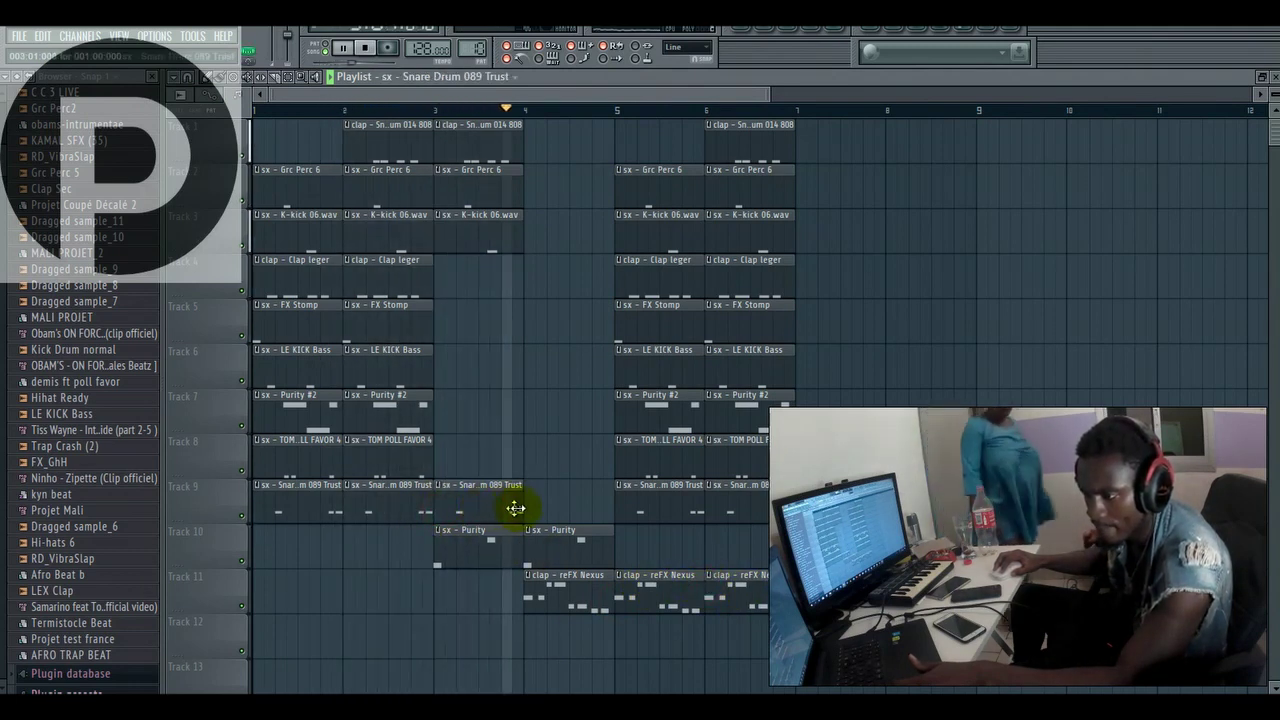
pyautogui.click(526, 503)
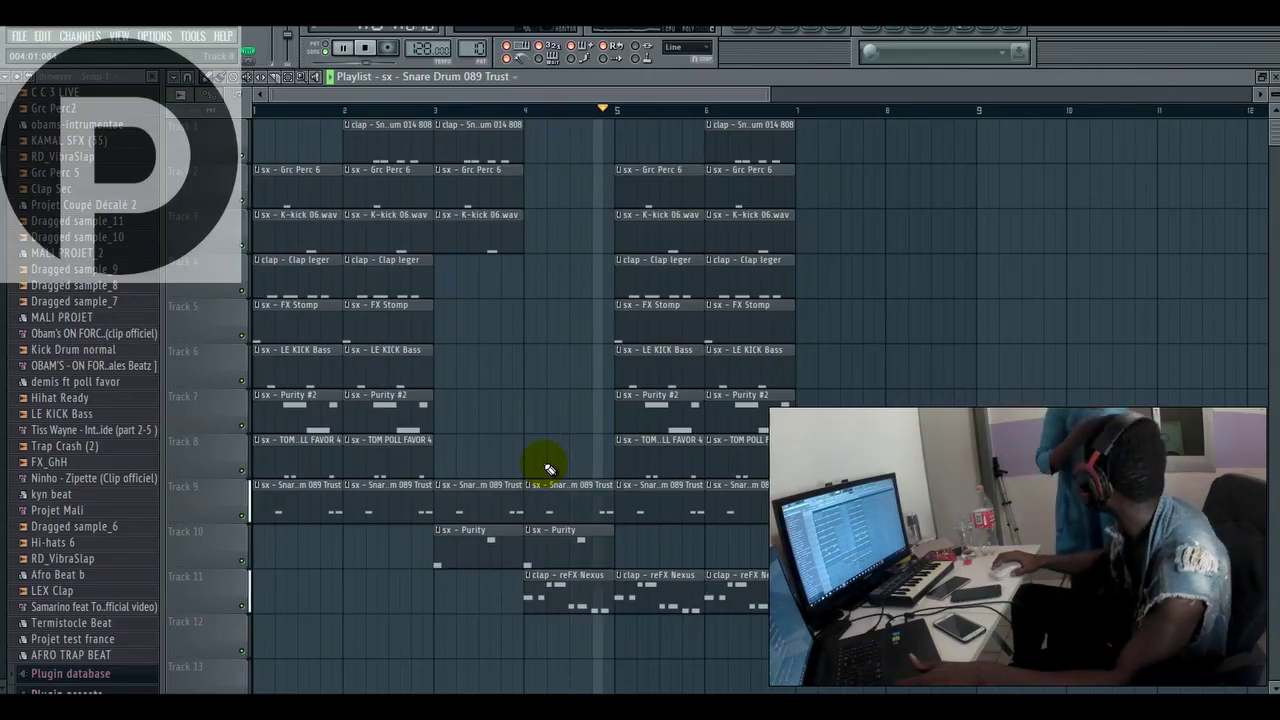